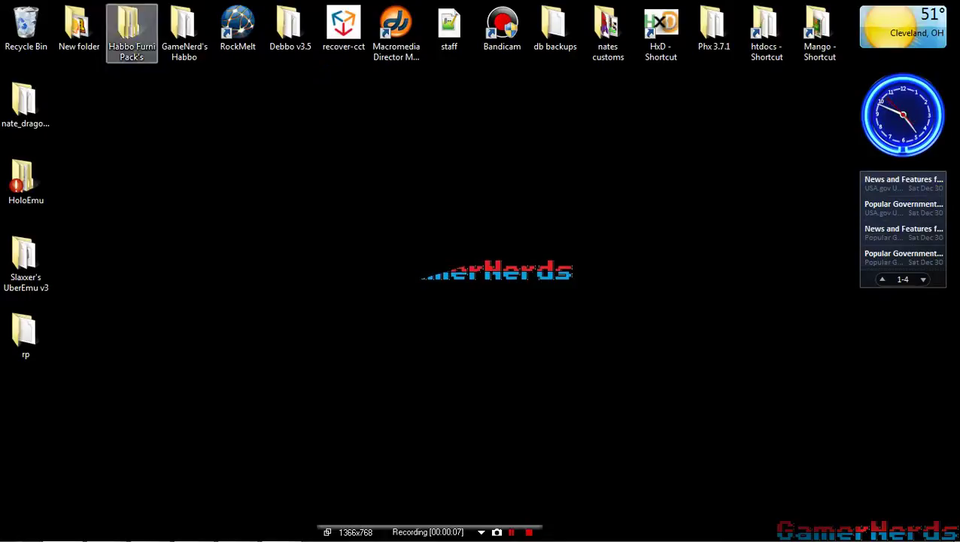
Empty the Recycle Bin and confirm permanent deletion of the file "How to make a custom (Video Tutorial)".
{"action": "right_click", "coordinate": [47, 34]}
{"action": "left_click", "coordinate": [106, 62]}
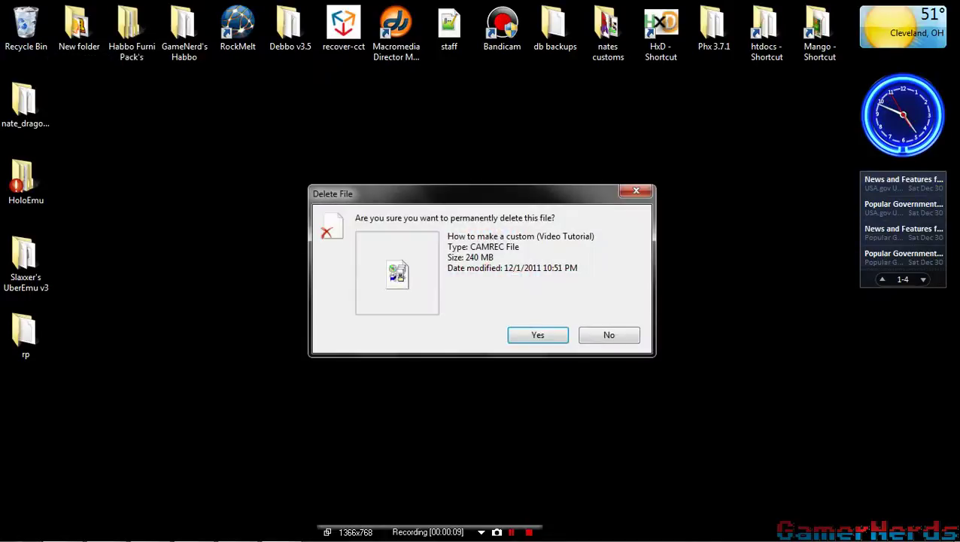
{"action": "key", "text": "Return"}
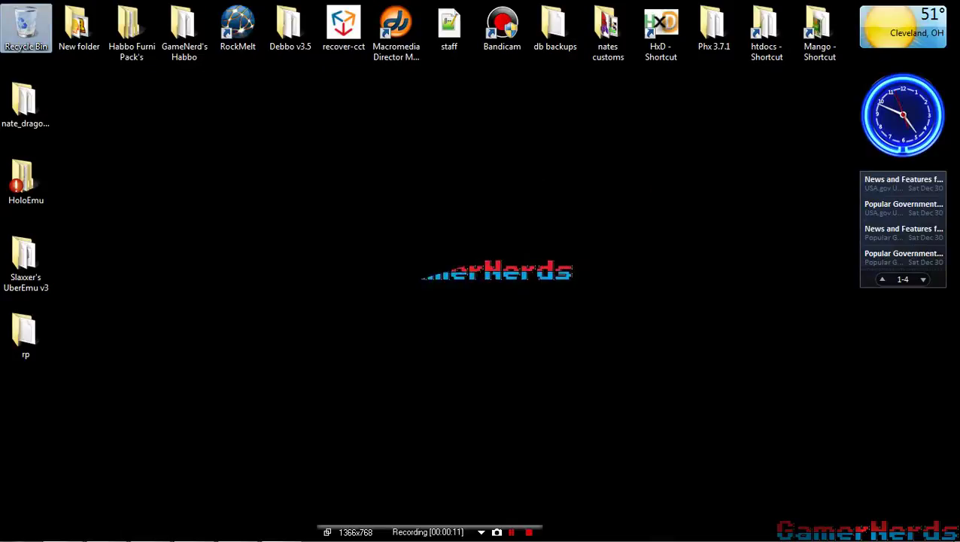
{"action": "left_click_drag", "start_coordinate": [63, 74], "coordinate": [841, 519]}
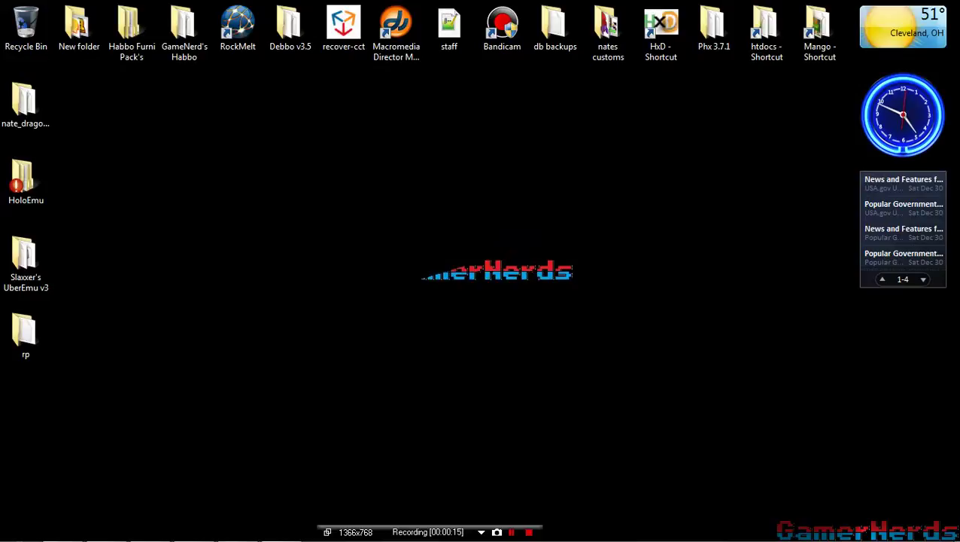
Switch to the RockMelt browser and look over the thread list of the Habbo Customs and Layouts forum.
{"action": "mouse_move", "coordinate": [282, 539]}
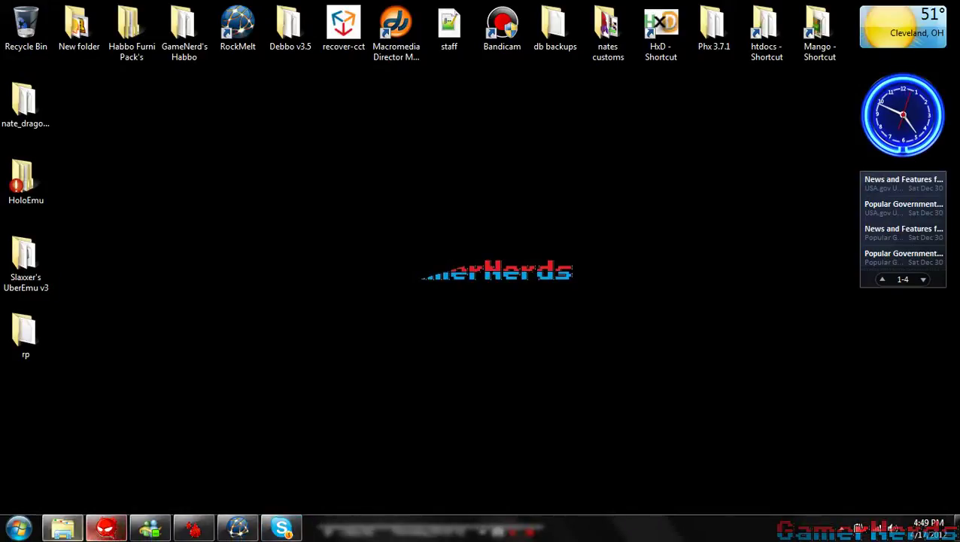
{"action": "left_click", "coordinate": [238, 529]}
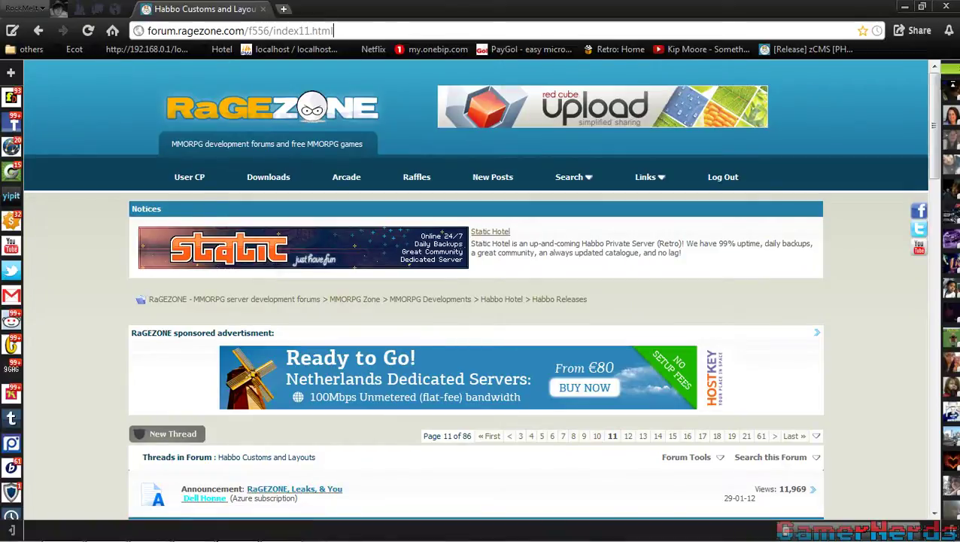
{"action": "left_click", "coordinate": [316, 30]}
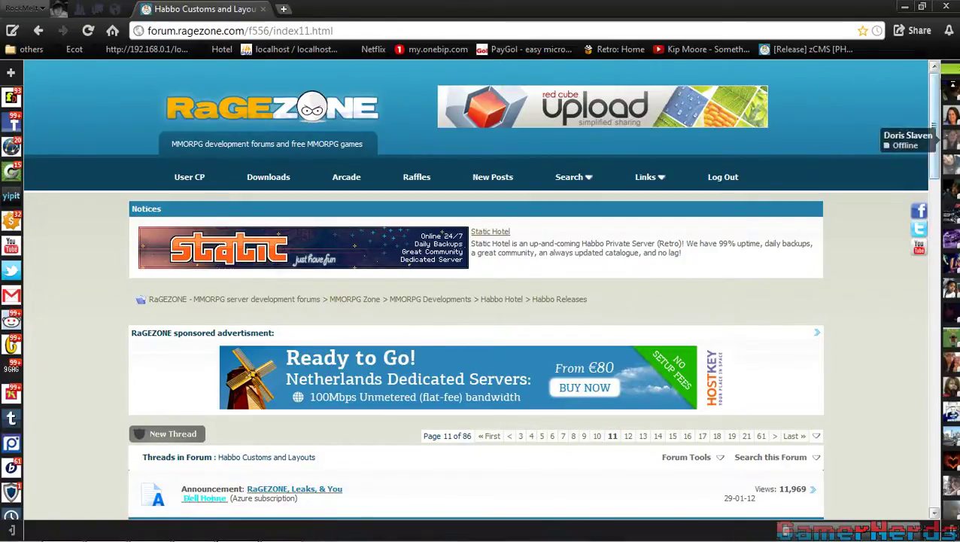
{"action": "scroll", "coordinate": [476, 301], "scroll_direction": "down", "scroll_amount": 3}
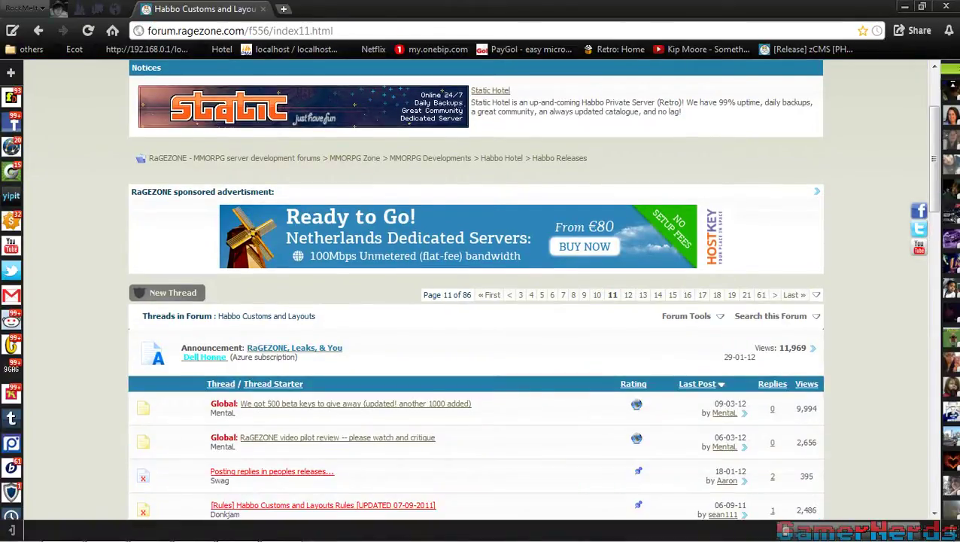
{"action": "scroll", "coordinate": [497, 354], "scroll_direction": "down", "scroll_amount": 6}
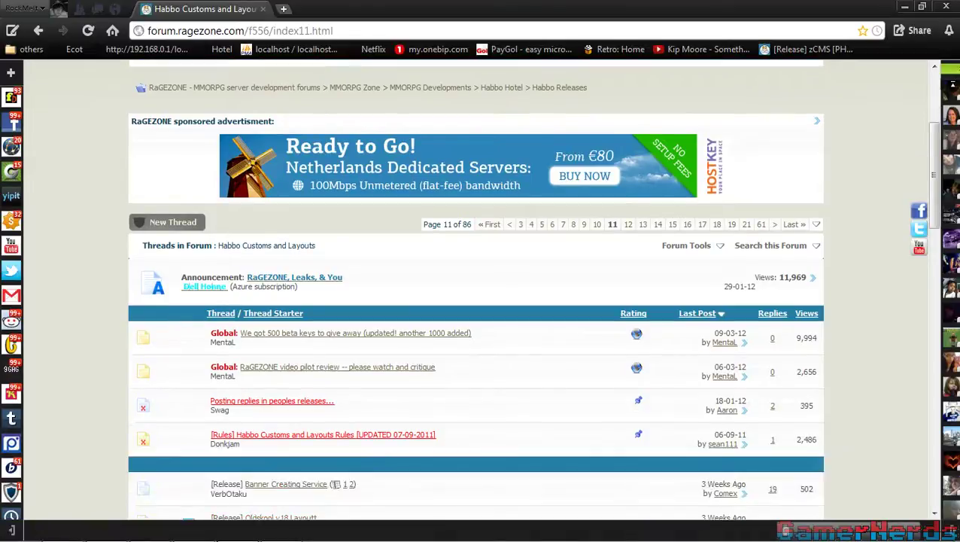
{"action": "scroll", "coordinate": [502, 353], "scroll_direction": "up", "scroll_amount": 8}
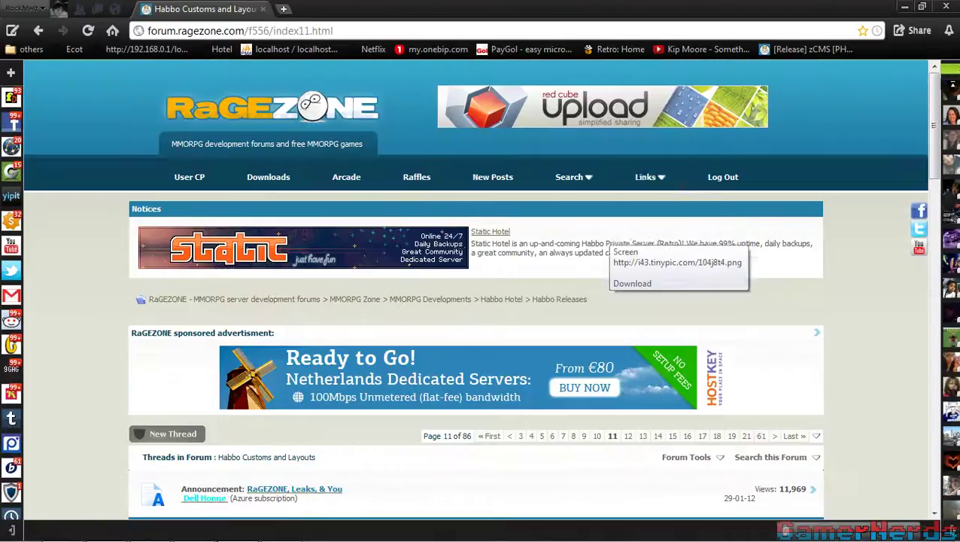
Search the Habbo Customs and Layouts forum's threads for "smoke".
{"action": "scroll", "coordinate": [771, 386], "scroll_direction": "down", "scroll_amount": 1}
{"action": "left_click", "coordinate": [771, 387]}
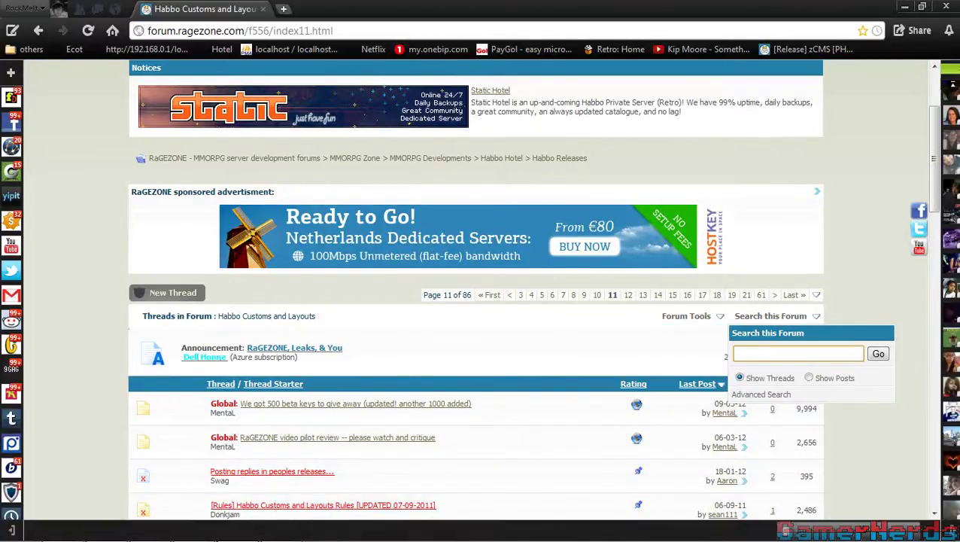
{"action": "key", "text": "Return"}
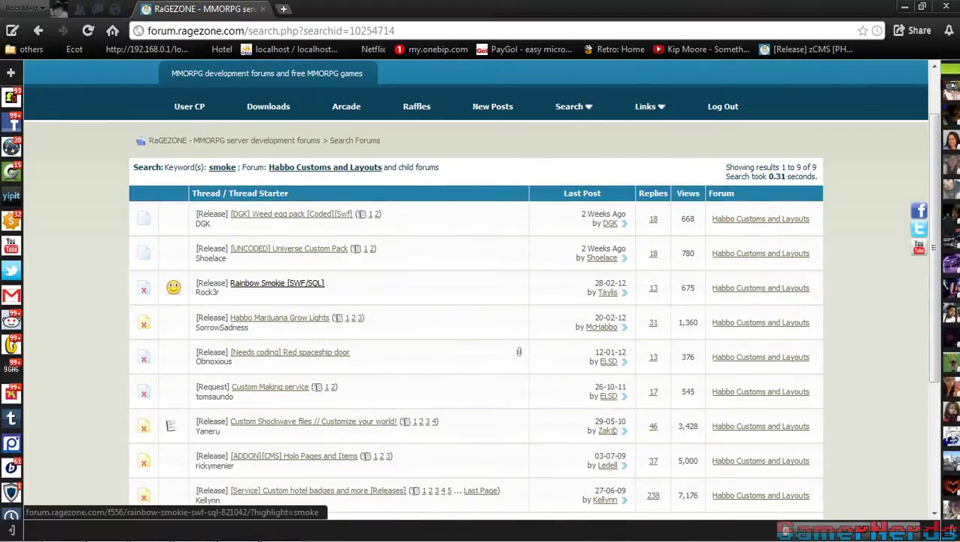
Open the "Rainbow Smokie [SWF/SQL]" thread and review its pictures, SWF link and furniture, catalogue and furnidata codes.
{"action": "left_click", "coordinate": [263, 283]}
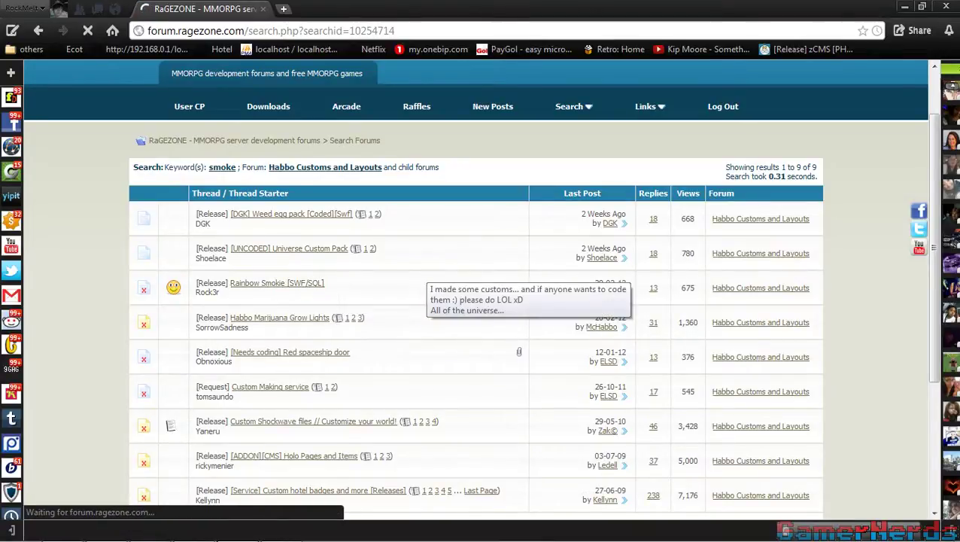
{"action": "scroll", "coordinate": [650, 351], "scroll_direction": "down", "scroll_amount": 1}
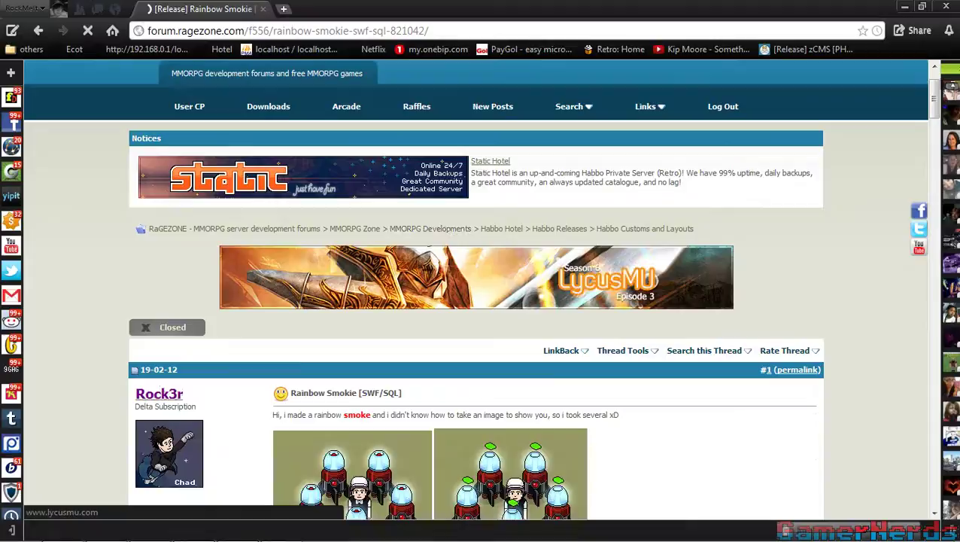
{"action": "scroll", "coordinate": [650, 351], "scroll_direction": "down", "scroll_amount": 6}
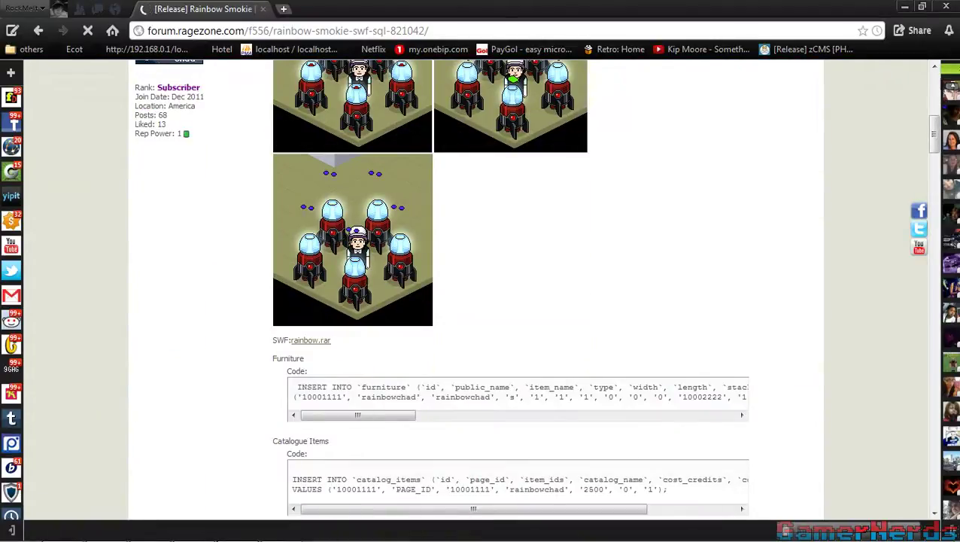
{"action": "scroll", "coordinate": [510, 286], "scroll_direction": "down", "scroll_amount": 1}
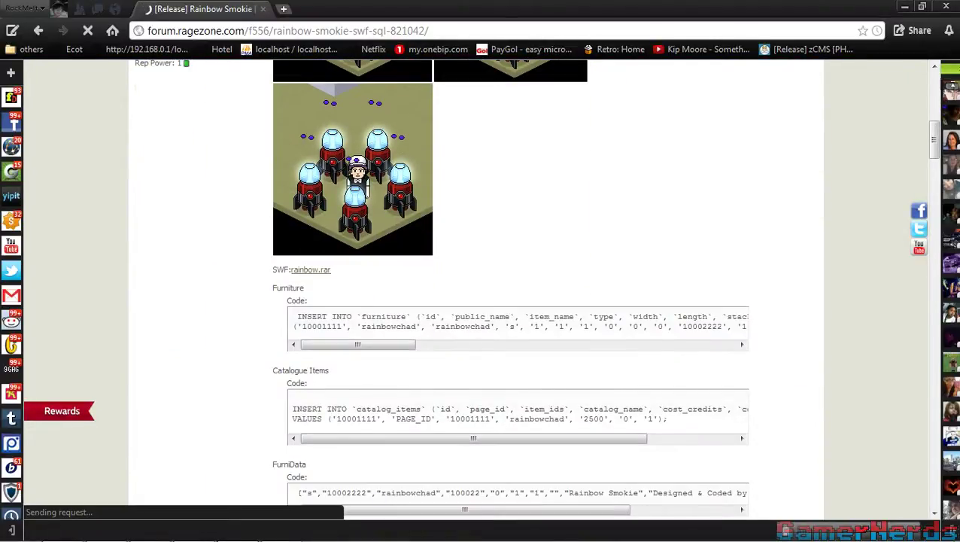
{"action": "scroll", "coordinate": [511, 286], "scroll_direction": "down", "scroll_amount": 2}
{"action": "scroll", "coordinate": [511, 286], "scroll_direction": "up", "scroll_amount": 5}
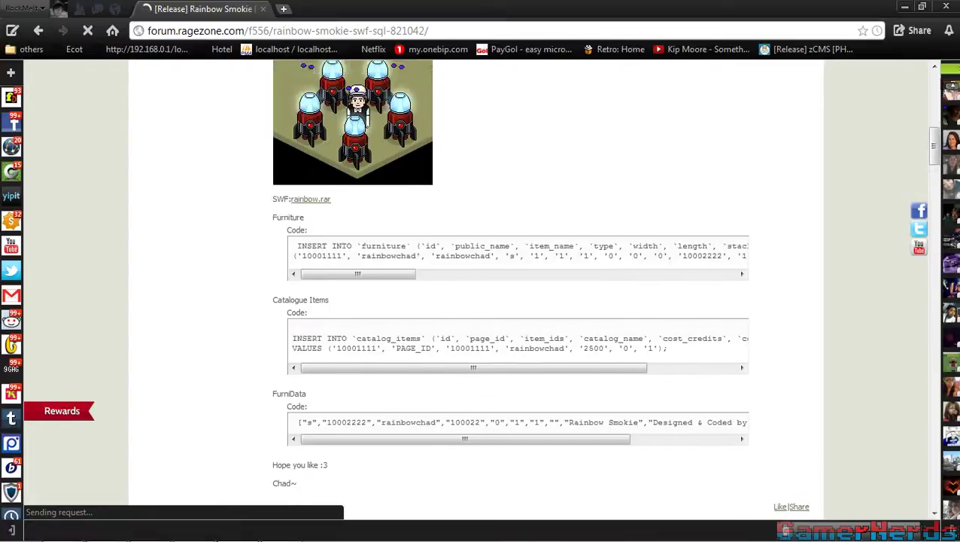
{"action": "scroll", "coordinate": [510, 286], "scroll_direction": "down", "scroll_amount": 1}
{"action": "scroll", "coordinate": [510, 286], "scroll_direction": "down", "scroll_amount": 1}
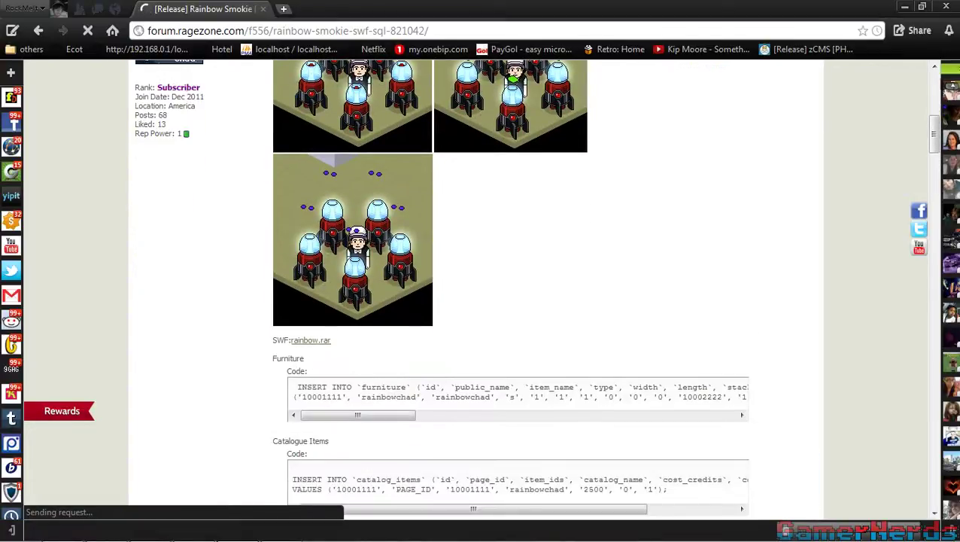
{"action": "scroll", "coordinate": [510, 286], "scroll_direction": "up", "scroll_amount": 3}
{"action": "scroll", "coordinate": [511, 286], "scroll_direction": "down", "scroll_amount": 2}
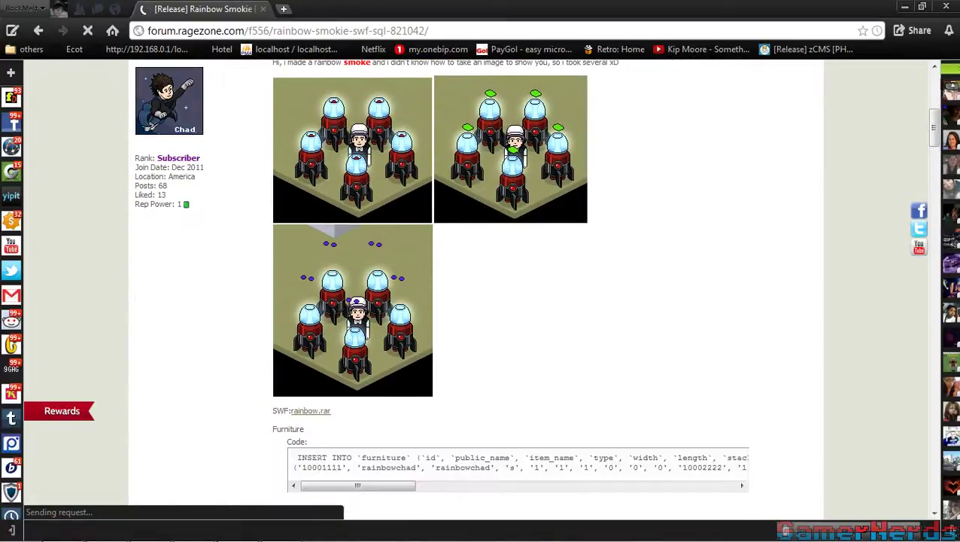
Follow the thread's SWF link and download rainbow.rar from MediaFire.
{"action": "left_click", "coordinate": [311, 411]}
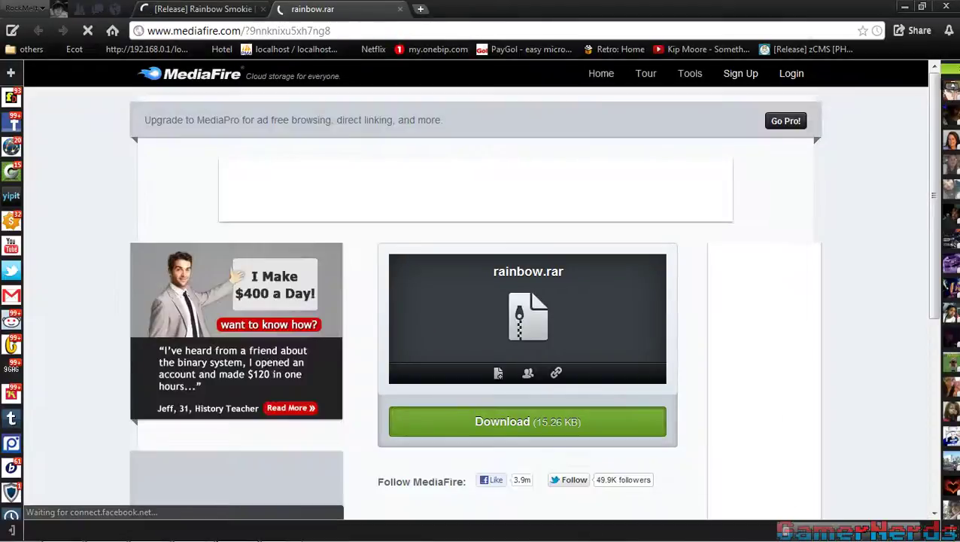
{"action": "left_click", "coordinate": [528, 422]}
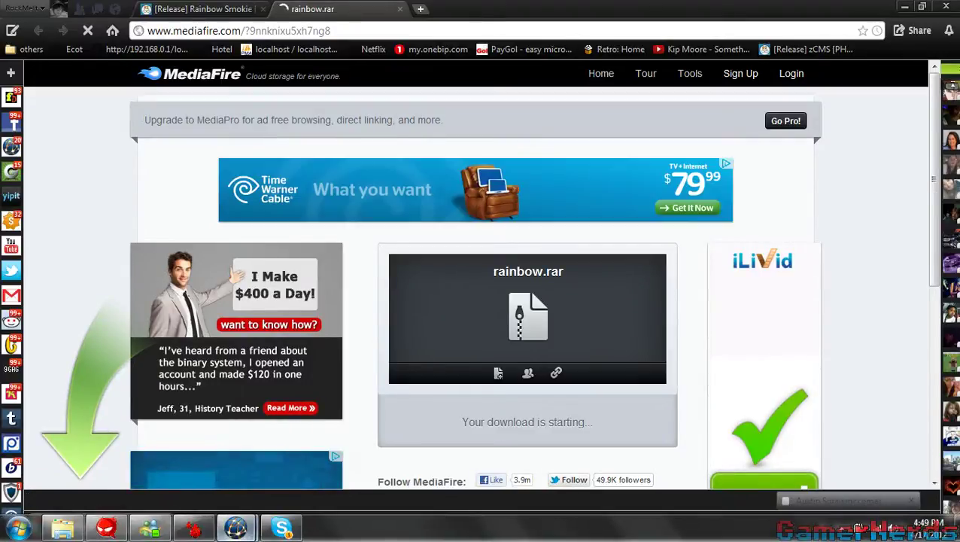
Close the QuiBids pop-up window and the MediaFire rainbow.rar page.
{"action": "mouse_move", "coordinate": [237, 528]}
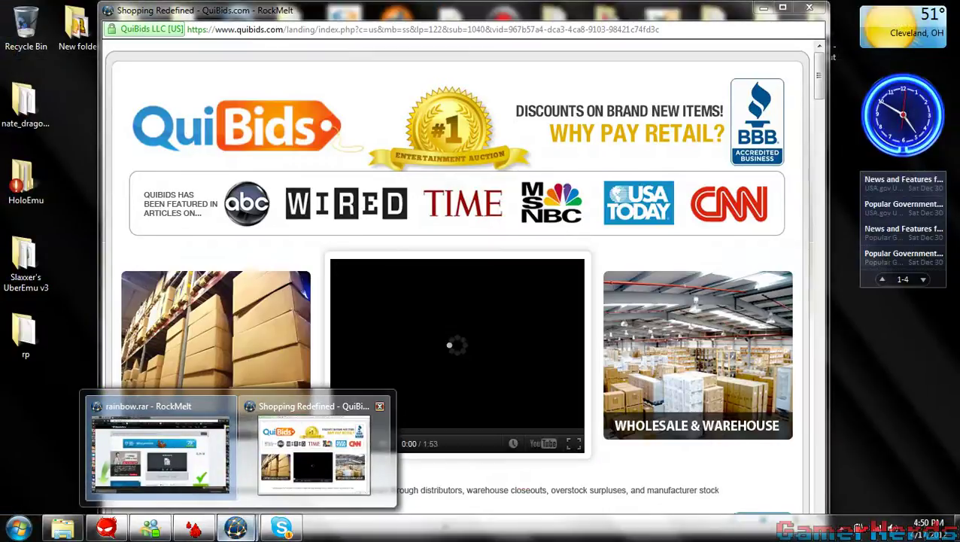
{"action": "left_click", "coordinate": [379, 406]}
{"action": "left_click", "coordinate": [308, 405]}
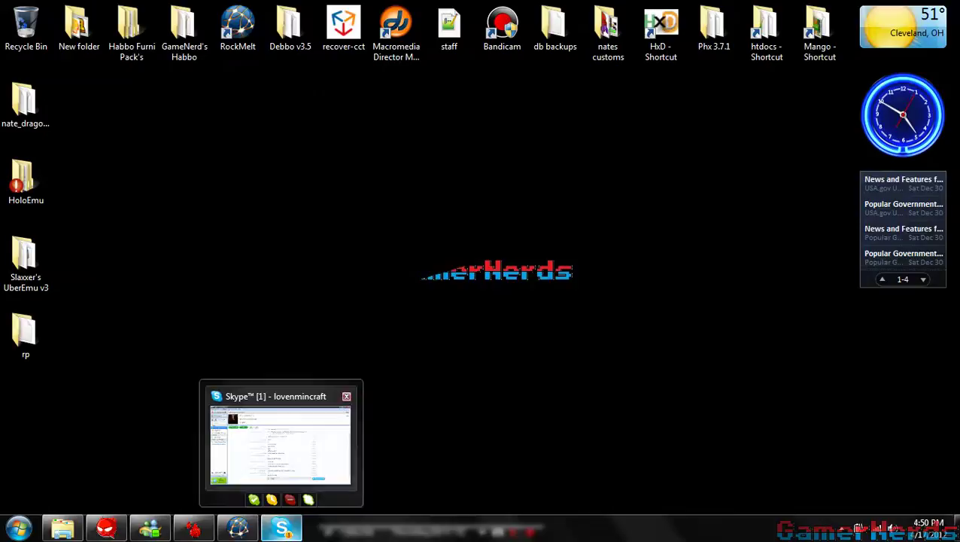
{"action": "left_click", "coordinate": [238, 527]}
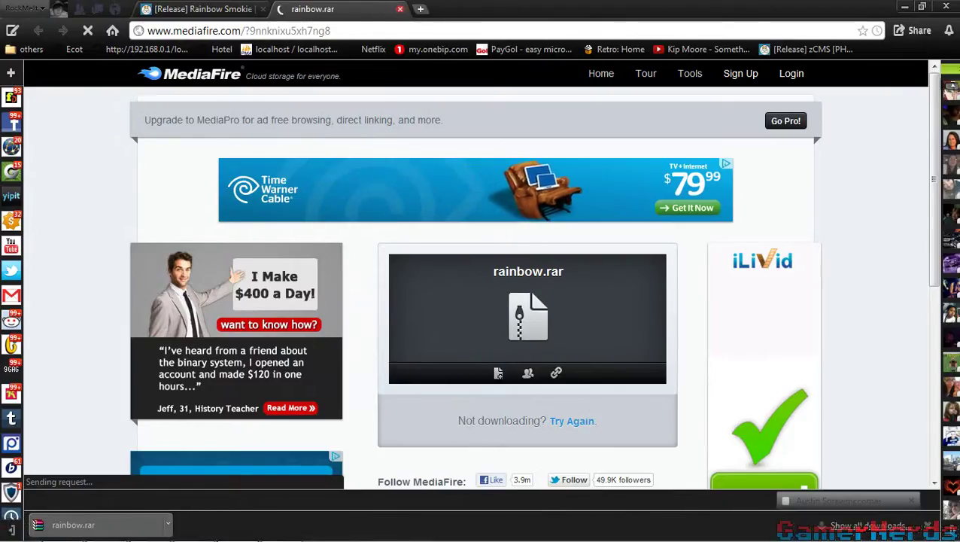
{"action": "left_click", "coordinate": [400, 9]}
{"action": "left_click", "coordinate": [905, 7]}
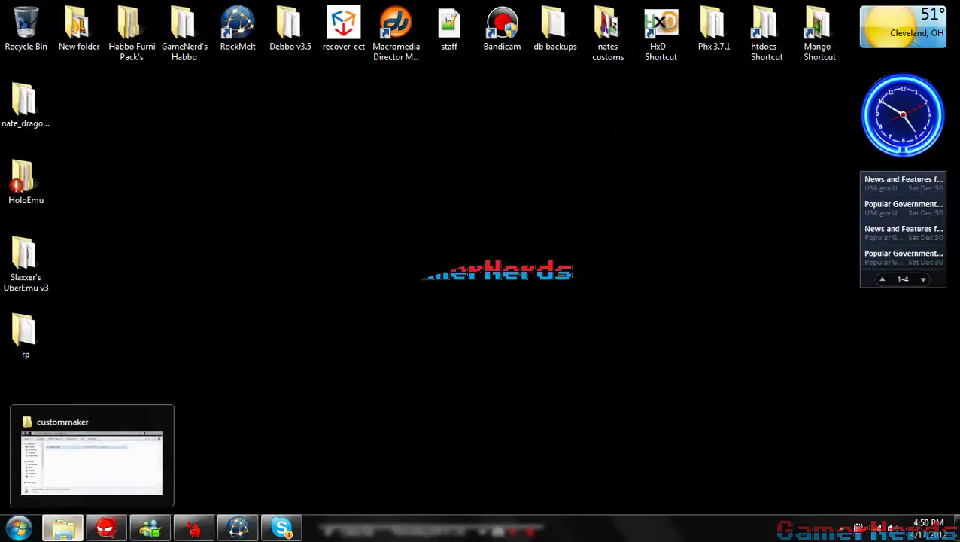
{"action": "left_click", "coordinate": [63, 527]}
{"action": "left_click", "coordinate": [63, 528]}
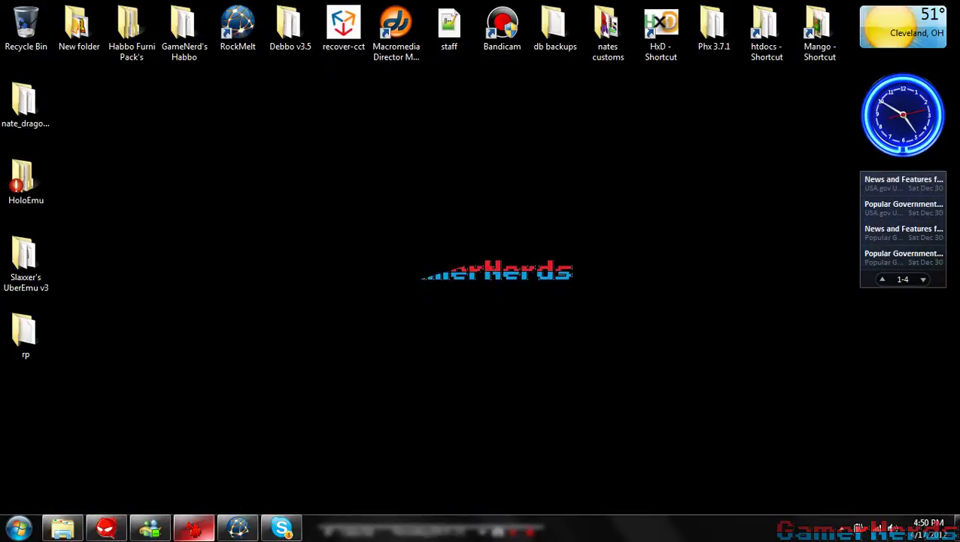
{"action": "left_click", "coordinate": [238, 527]}
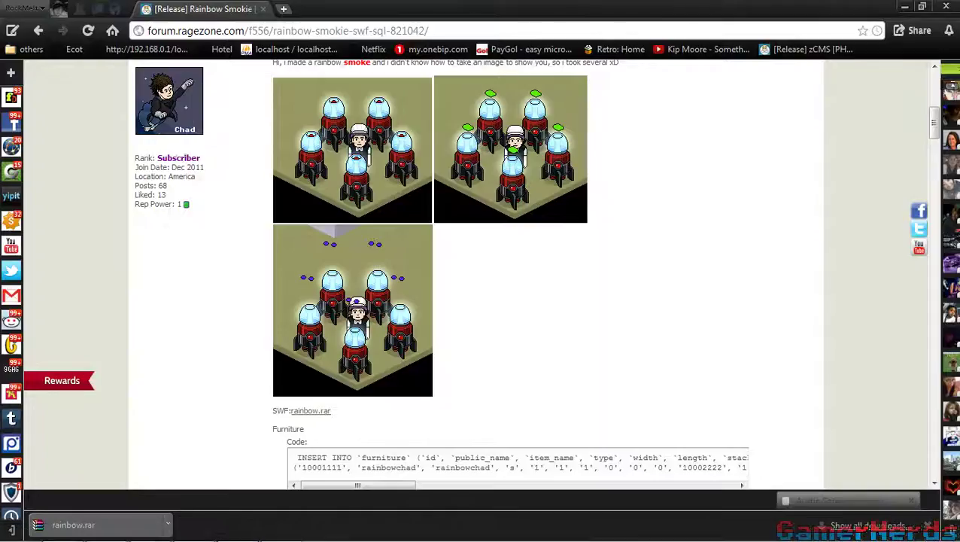
Open the downloaded rainbow.rar in WinRAR, minimize the browser and dismiss the licence purchase reminder.
{"action": "left_click", "coordinate": [73, 524]}
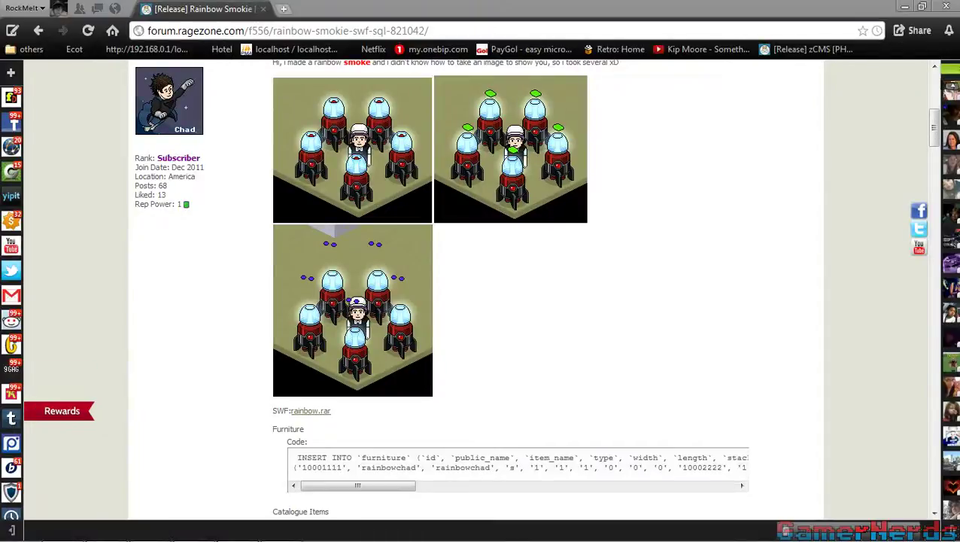
{"action": "left_click", "coordinate": [906, 6]}
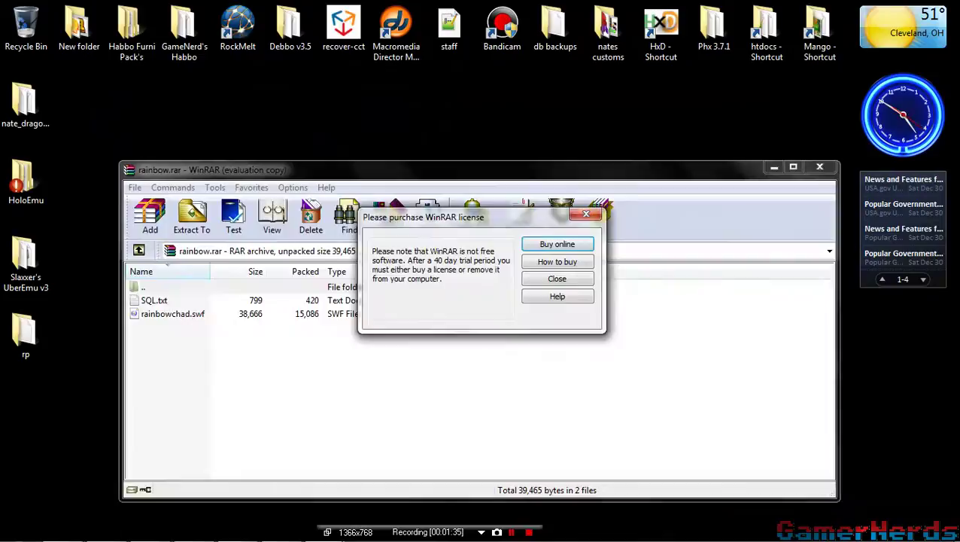
{"action": "left_click", "coordinate": [586, 214]}
Extract rainbowchad.swf from the archive to the desktop, close the archive and place the file below the rp folder.
{"action": "left_click", "coordinate": [173, 313]}
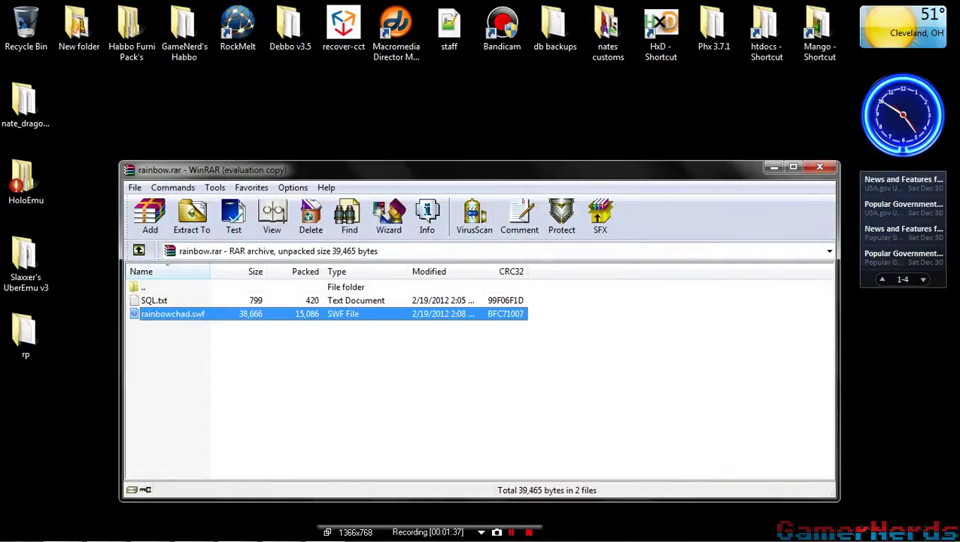
{"action": "left_click_drag", "start_coordinate": [173, 313], "coordinate": [80, 106]}
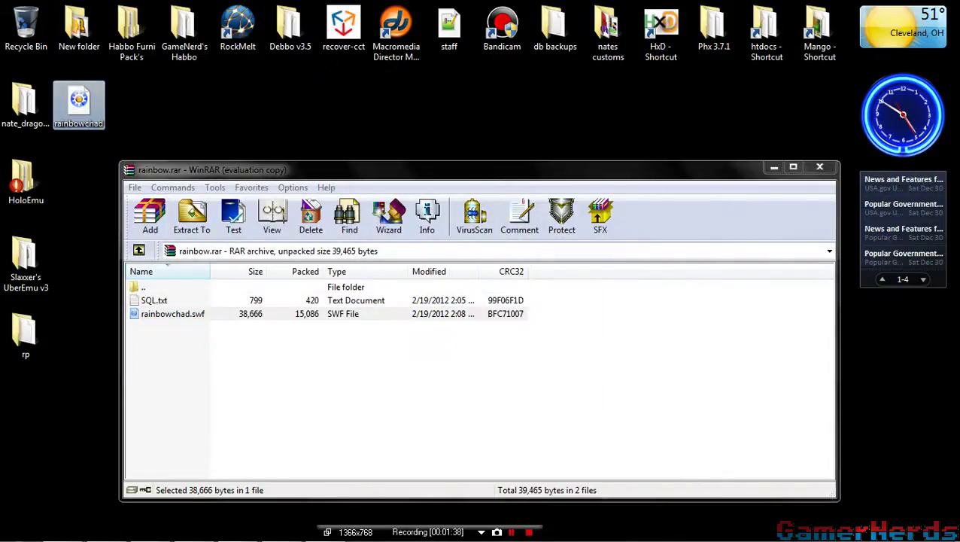
{"action": "left_click", "coordinate": [820, 167]}
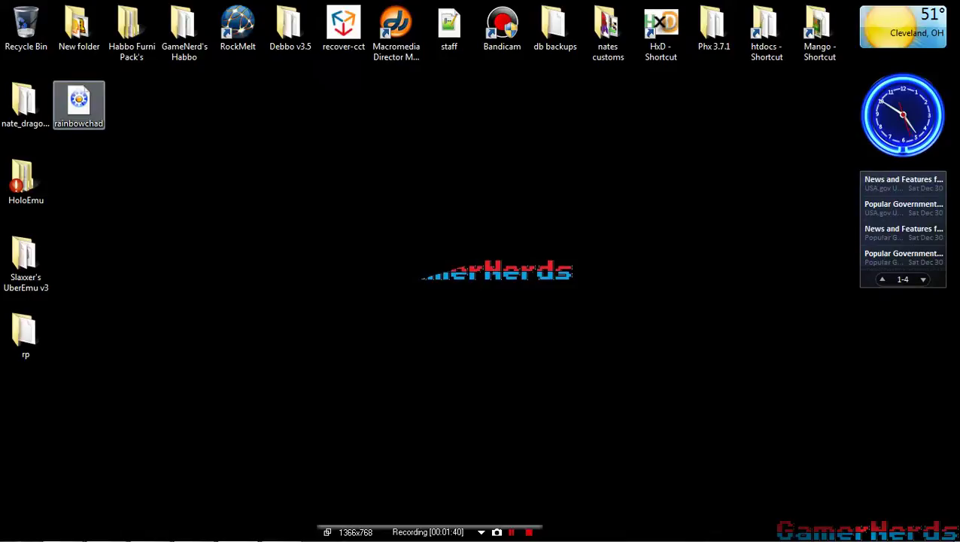
{"action": "left_click_drag", "start_coordinate": [79, 106], "coordinate": [26, 413]}
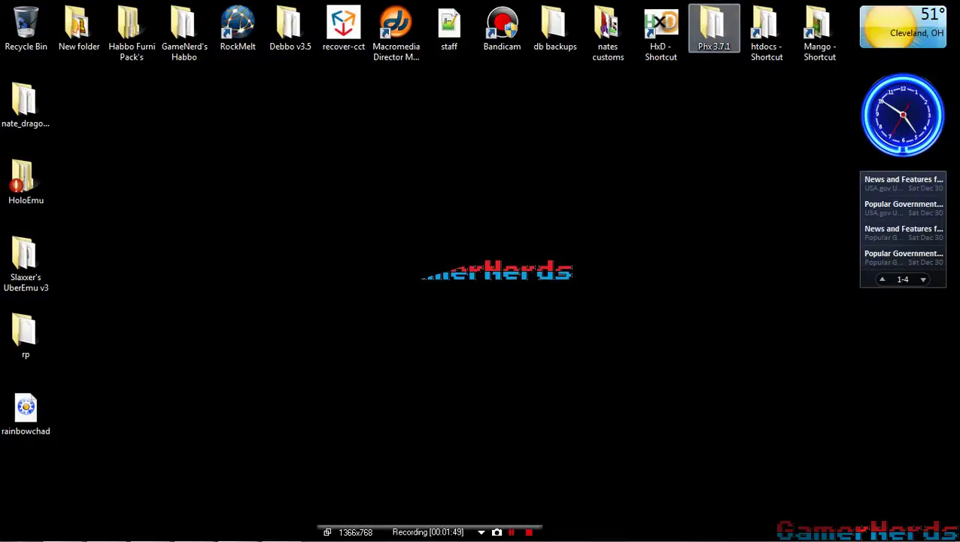
Open the "custom maker" folder inside the customs folder on the desktop and shift its window toward the screen's centre.
{"action": "double_click", "coordinate": [608, 32]}
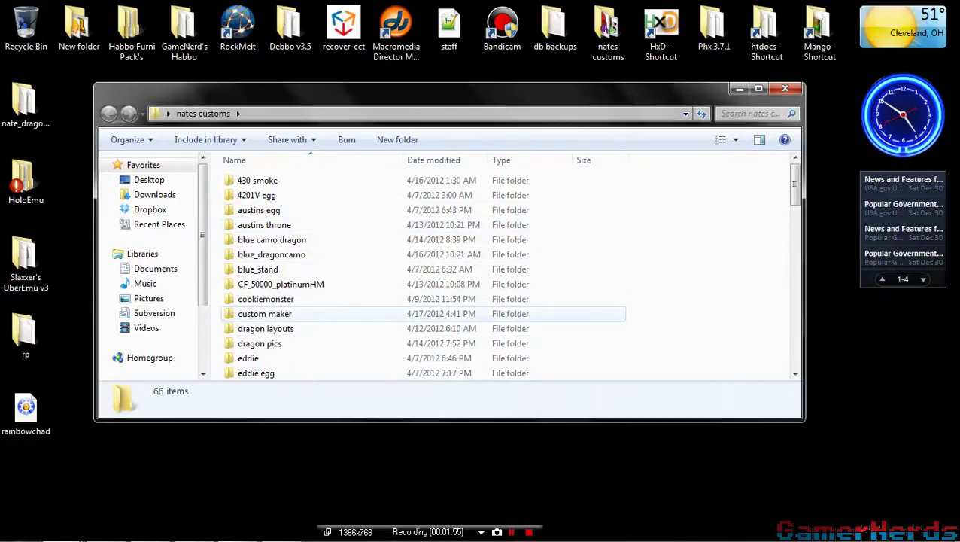
{"action": "double_click", "coordinate": [265, 314]}
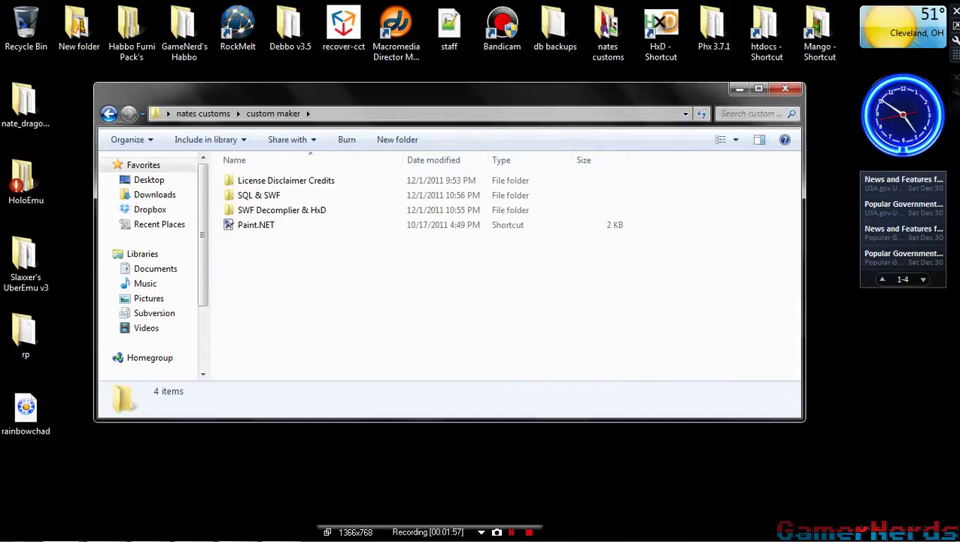
{"action": "left_click_drag", "start_coordinate": [361, 91], "coordinate": [383, 123]}
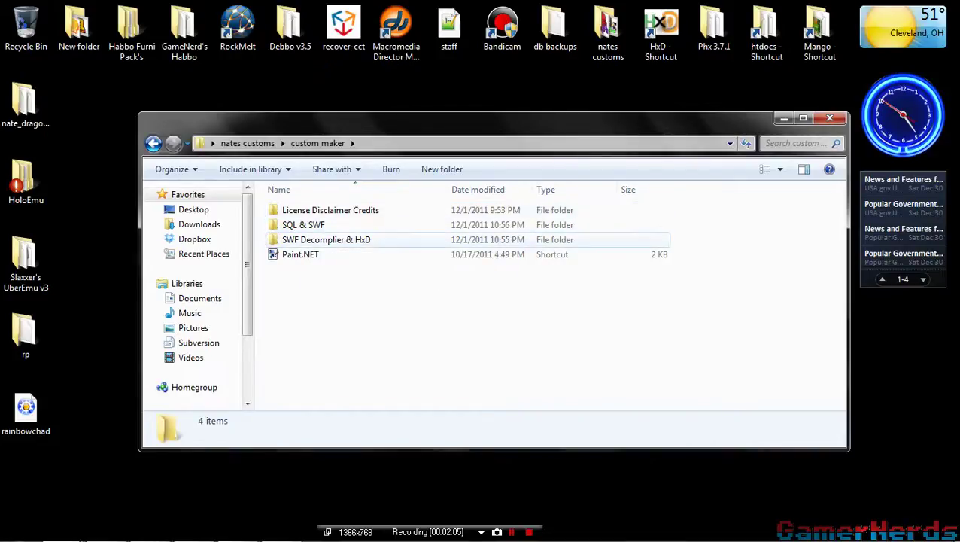
Look through the SWF Decomplier folder inside "SWF Decomplier & HxD" and close the folder window.
{"action": "double_click", "coordinate": [326, 239]}
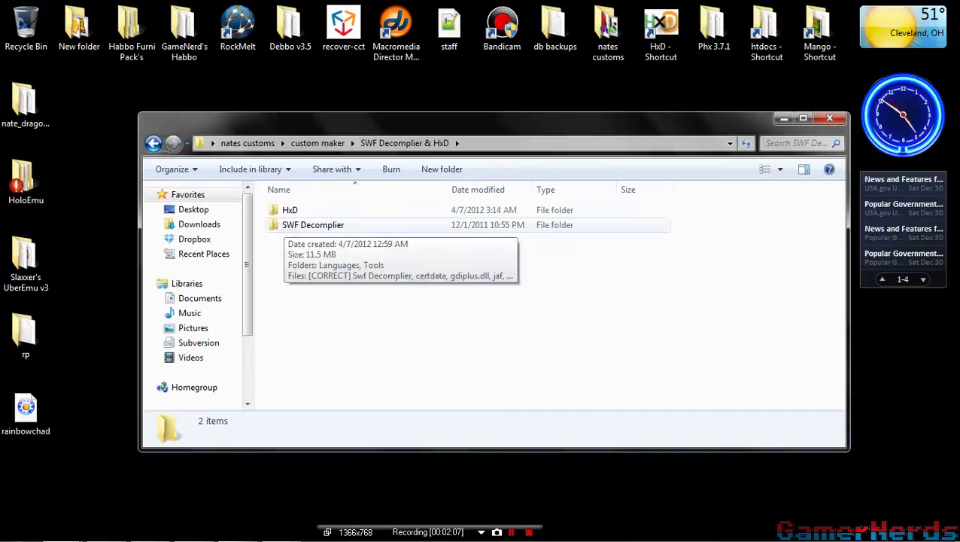
{"action": "double_click", "coordinate": [313, 225]}
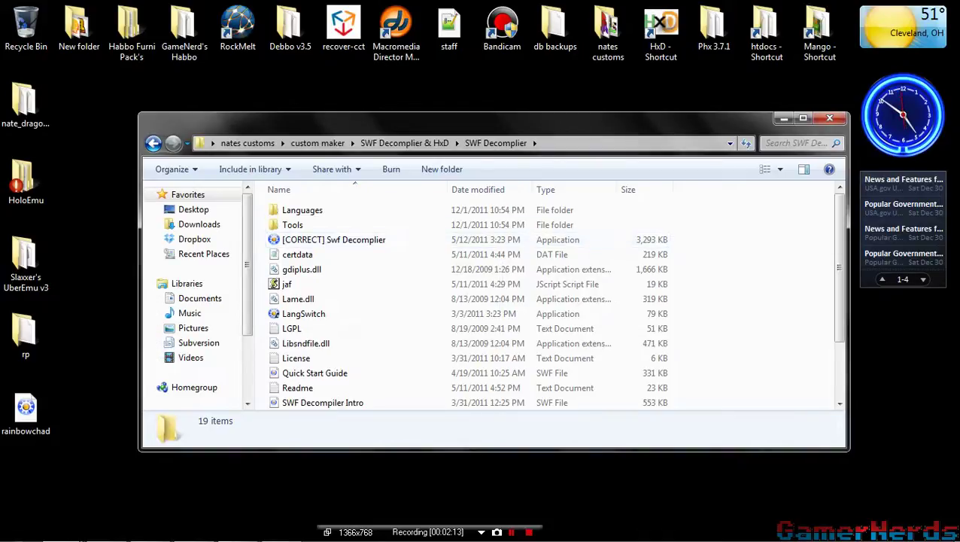
{"action": "left_click", "coordinate": [830, 118]}
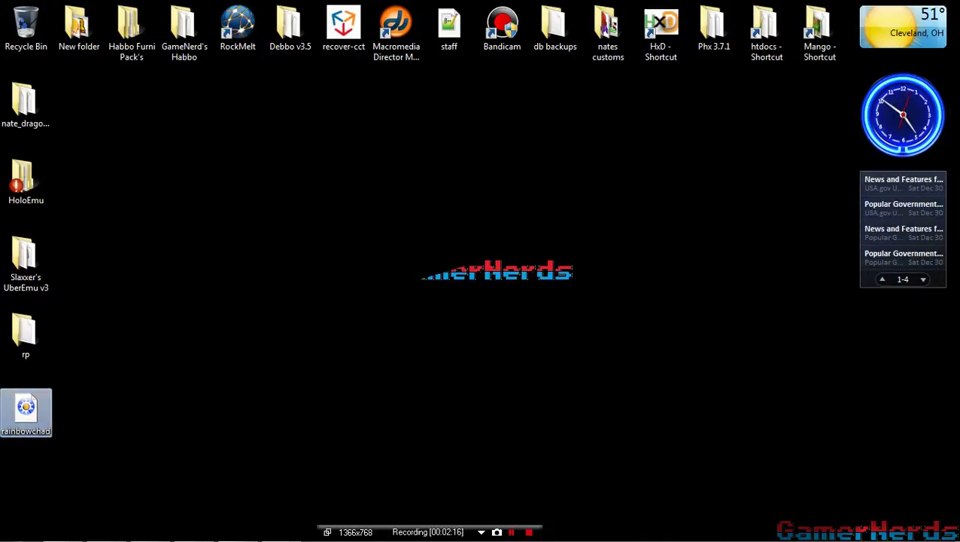
Open the desktop file rainbowchad.swf in Sothink SWF Decompiler and export its Image resources to the desktop in the default format.
{"action": "right_click", "coordinate": [25, 414]}
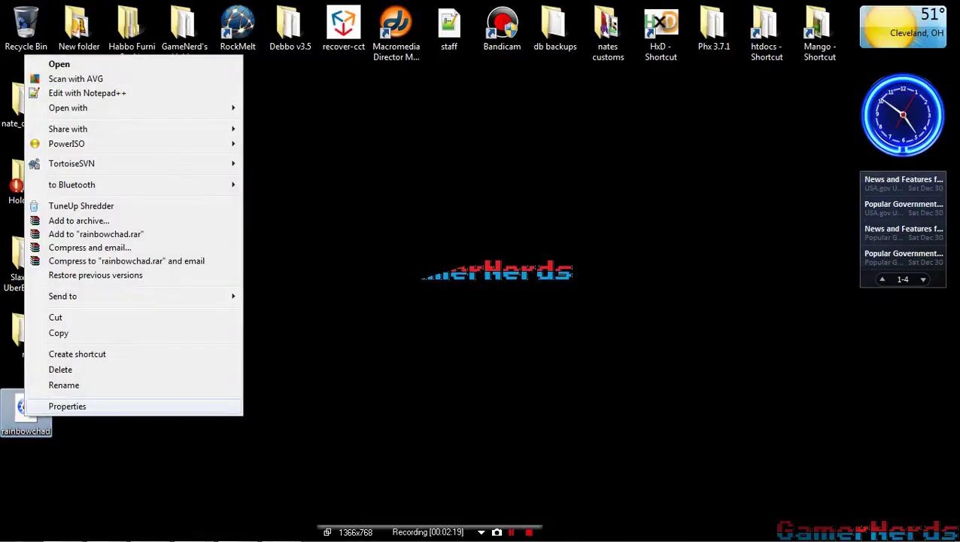
{"action": "left_click", "coordinate": [316, 361]}
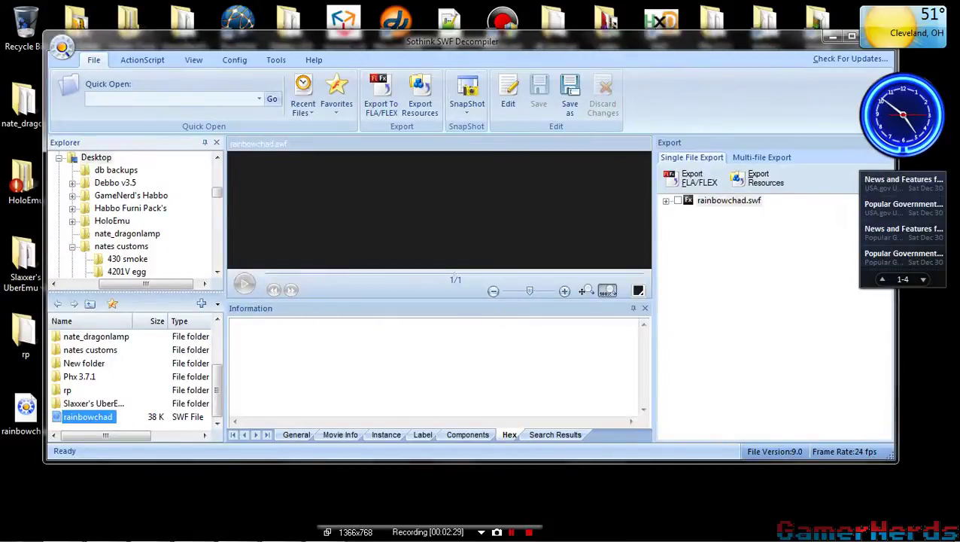
{"action": "left_click", "coordinate": [680, 214]}
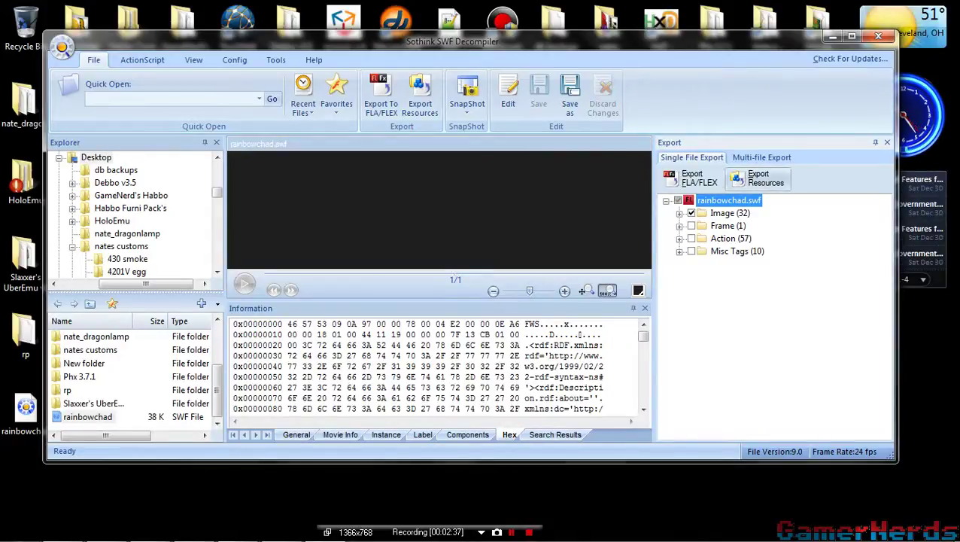
{"action": "left_click", "coordinate": [759, 179]}
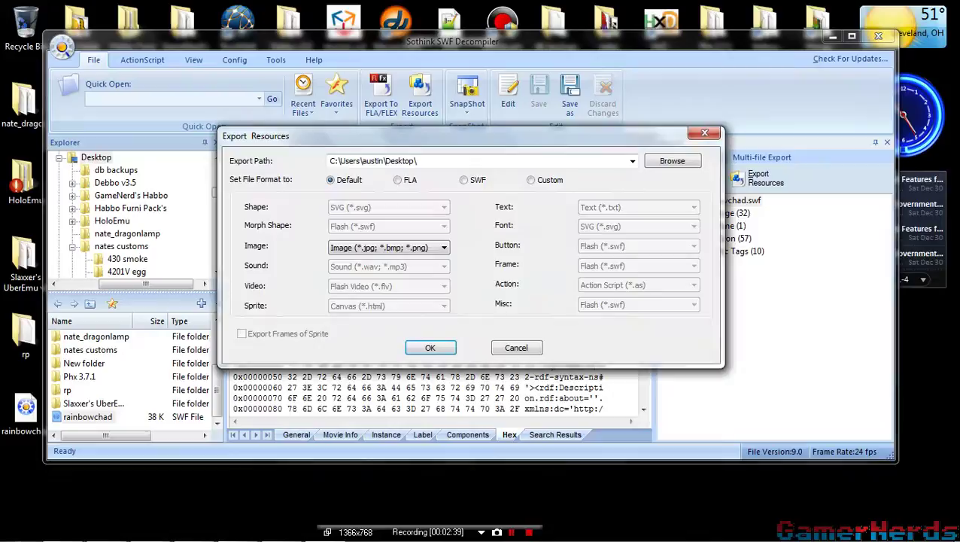
{"action": "key", "text": "Return"}
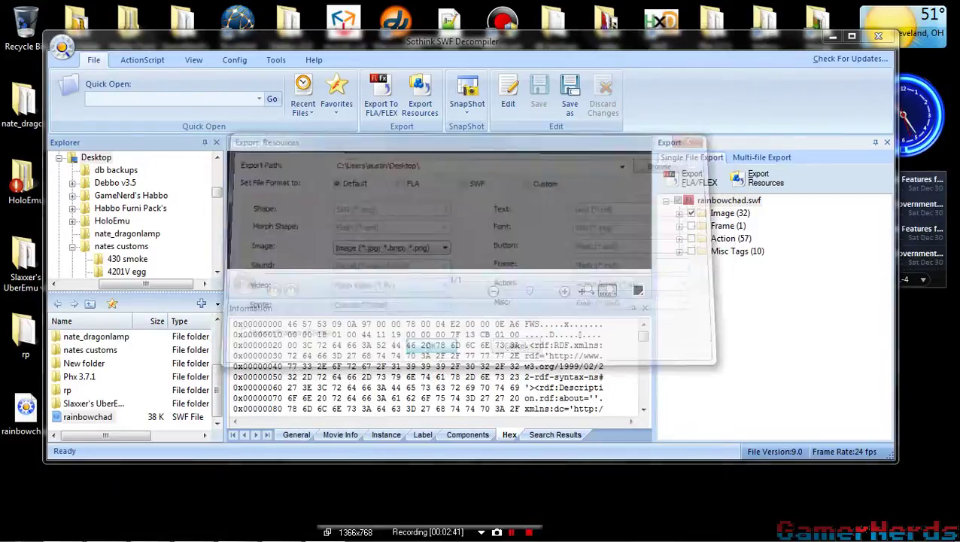
{"action": "key", "text": "Return"}
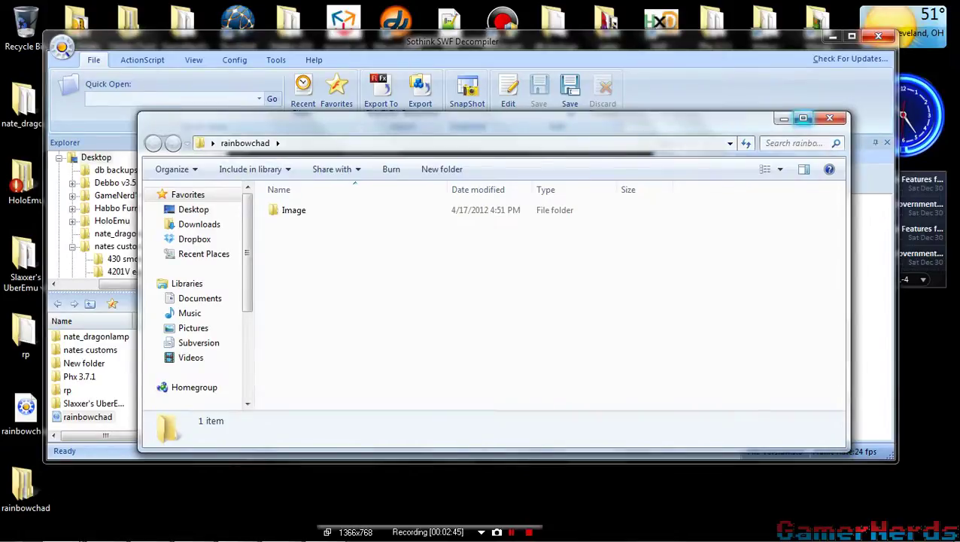
Maximize the exported rainbowchad folder window and open its Image folder.
{"action": "left_click", "coordinate": [803, 119]}
{"action": "double_click", "coordinate": [150, 93]}
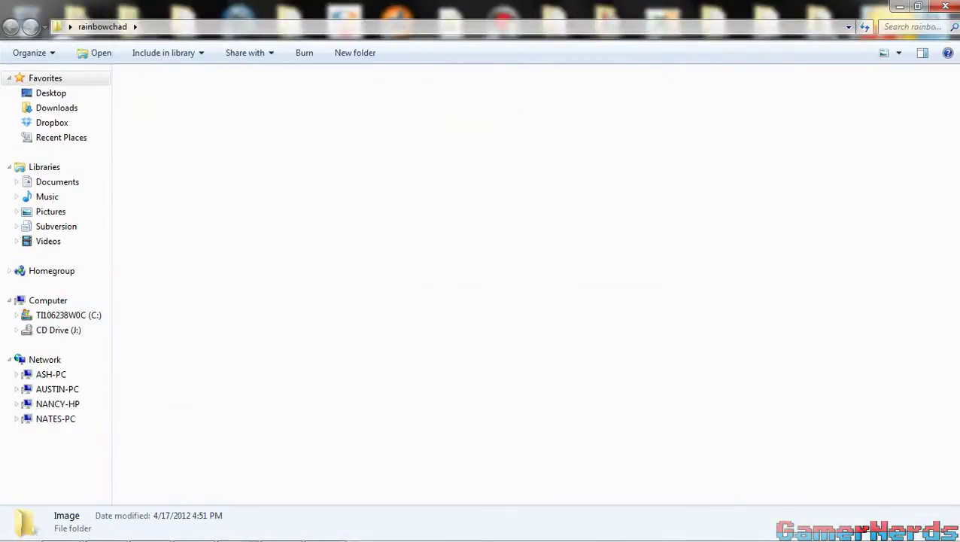
{"action": "left_click_drag", "start_coordinate": [146, 390], "coordinate": [932, 110]}
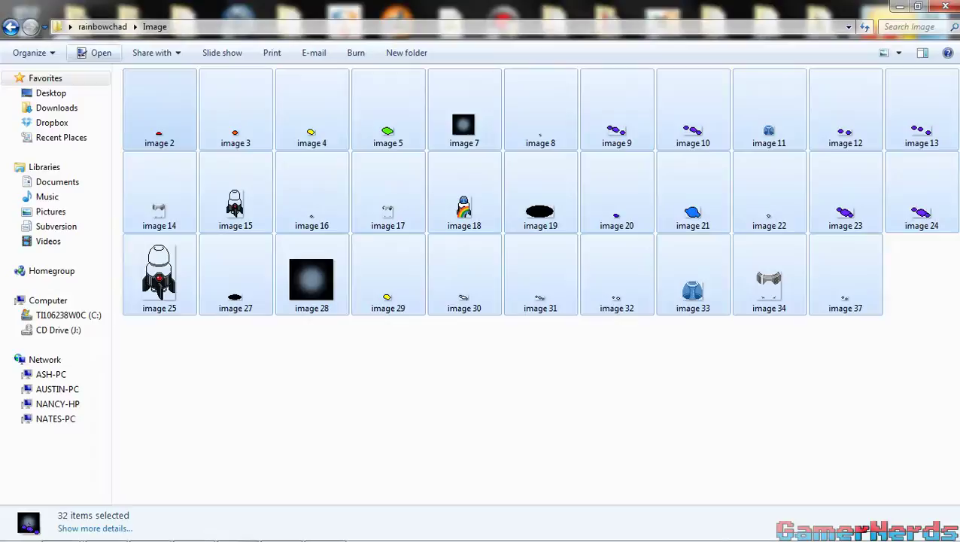
{"action": "left_click", "coordinate": [95, 52]}
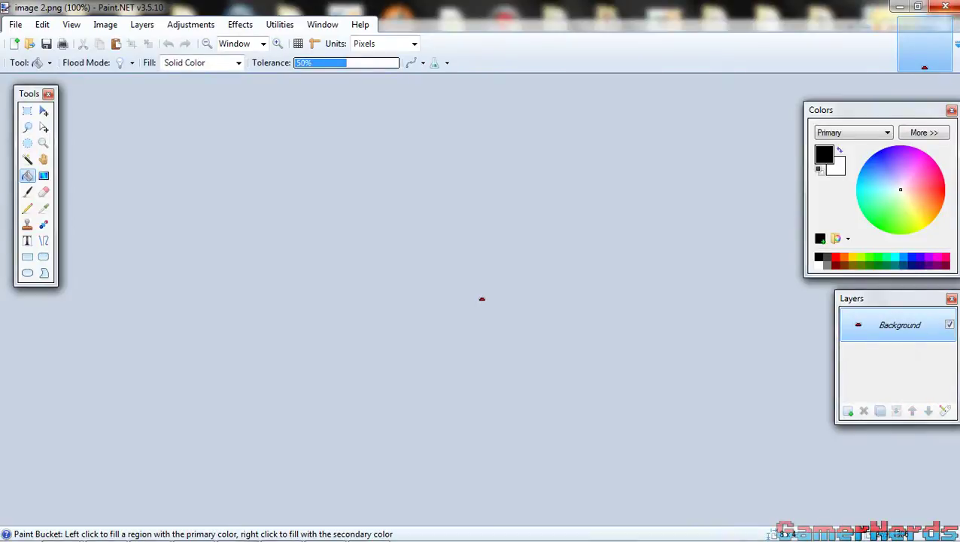
{"action": "left_click", "coordinate": [945, 7]}
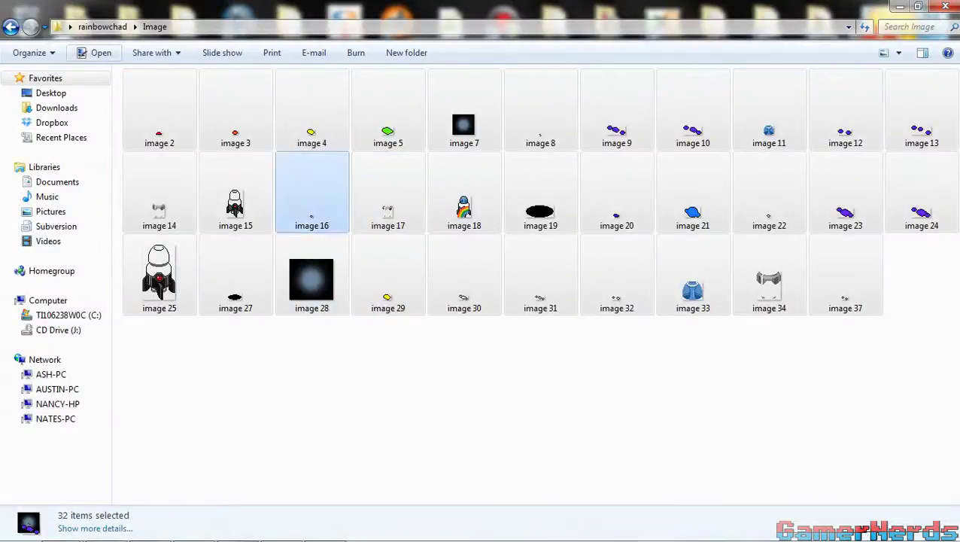
Select the rocket pictures image 18, image 15 and image 25 in the Image folder to examine them.
{"action": "left_click", "coordinate": [159, 113]}
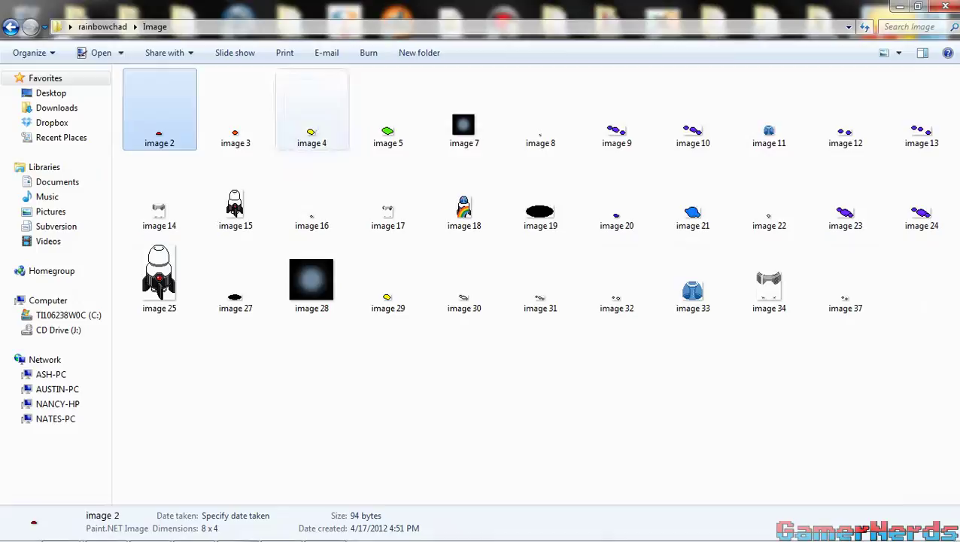
{"action": "left_click", "coordinate": [464, 195]}
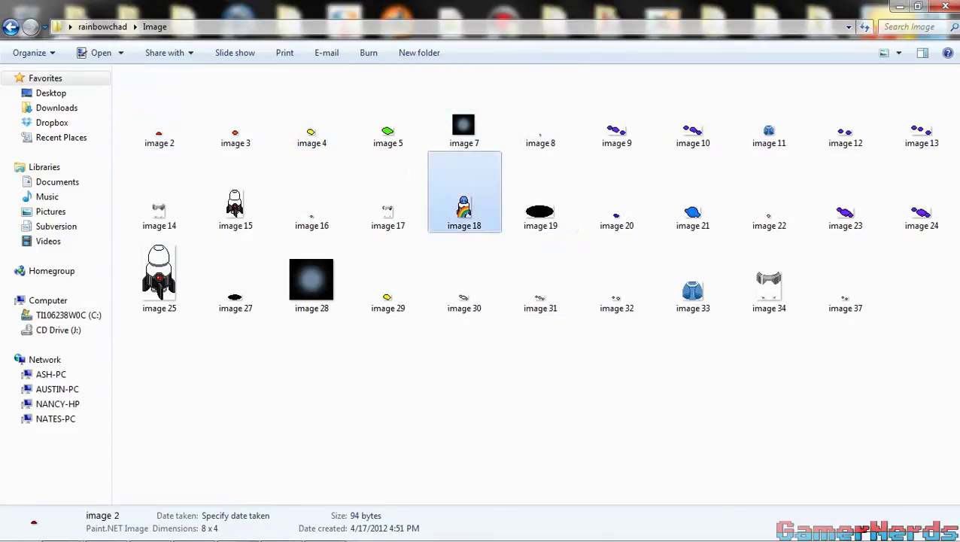
{"action": "left_click", "coordinate": [236, 201], "text": "ctrl"}
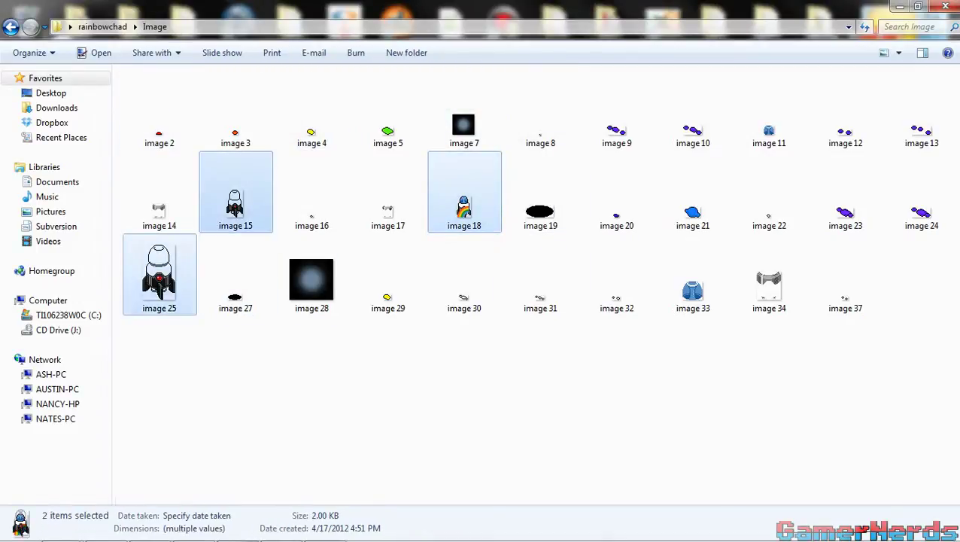
{"action": "left_click", "coordinate": [159, 275]}
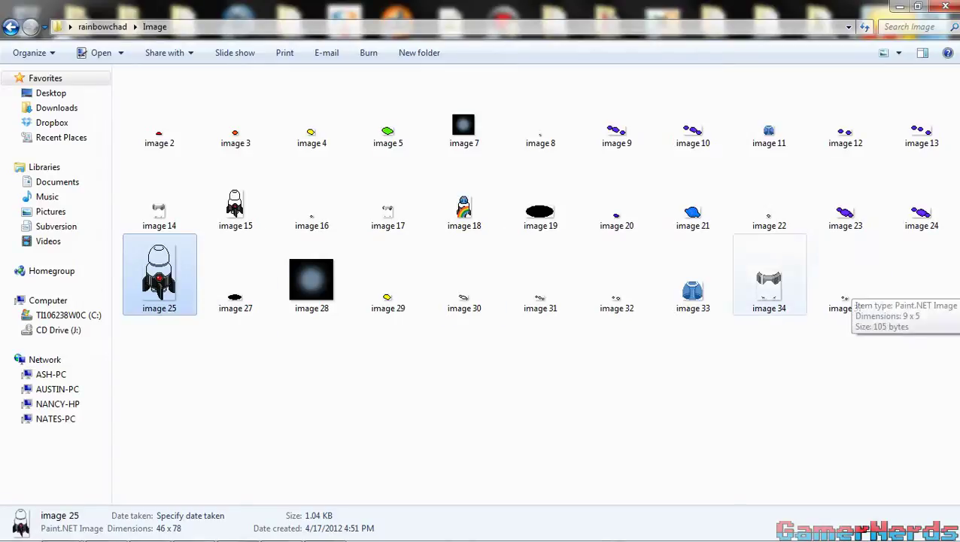
Select image 14, image 17, image 18, image 25 and image 34 together in the Image folder.
{"action": "left_click", "coordinate": [769, 282]}
{"action": "left_click", "coordinate": [159, 199], "text": "ctrl"}
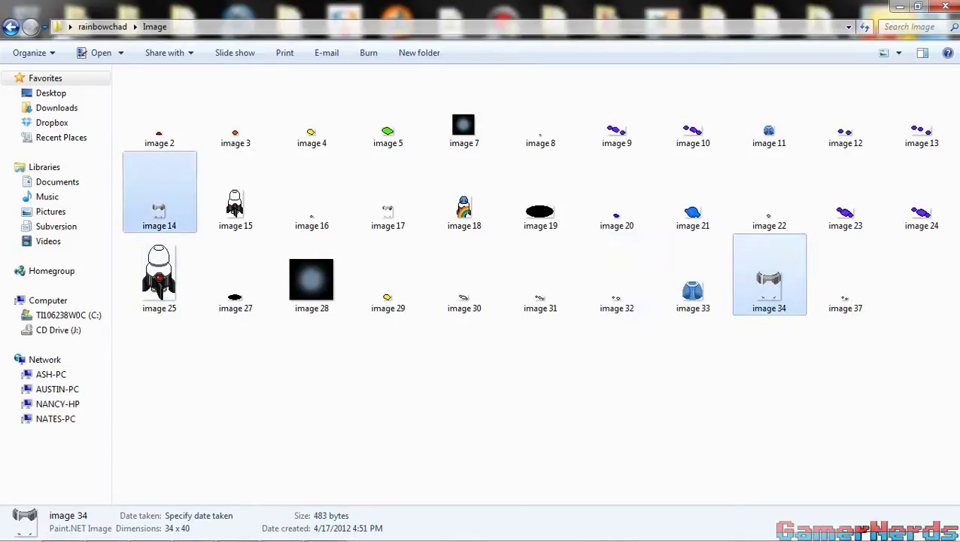
{"action": "left_click", "coordinate": [387, 200], "text": "ctrl"}
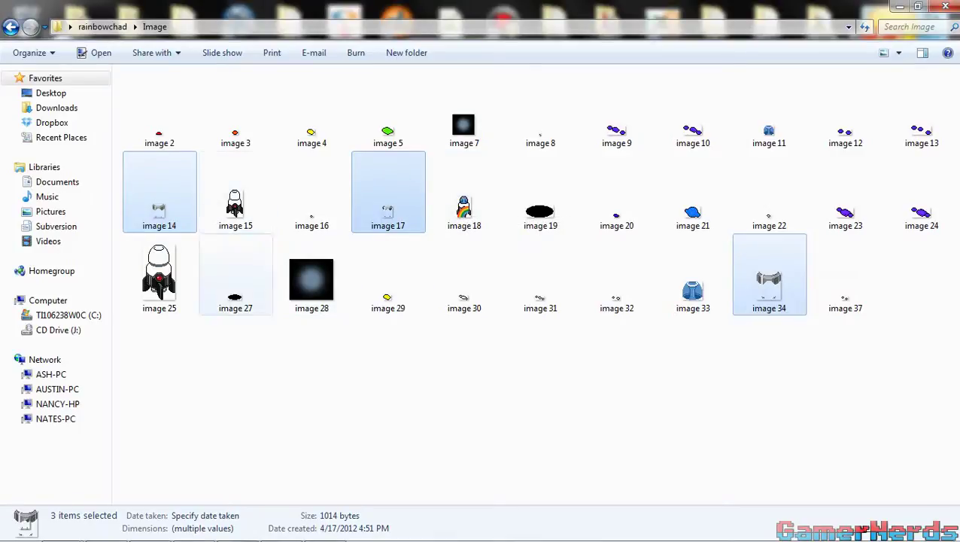
{"action": "left_click", "coordinate": [159, 275], "text": "ctrl"}
{"action": "left_click", "coordinate": [464, 199], "text": "ctrl"}
{"action": "left_click", "coordinate": [464, 199], "text": "ctrl"}
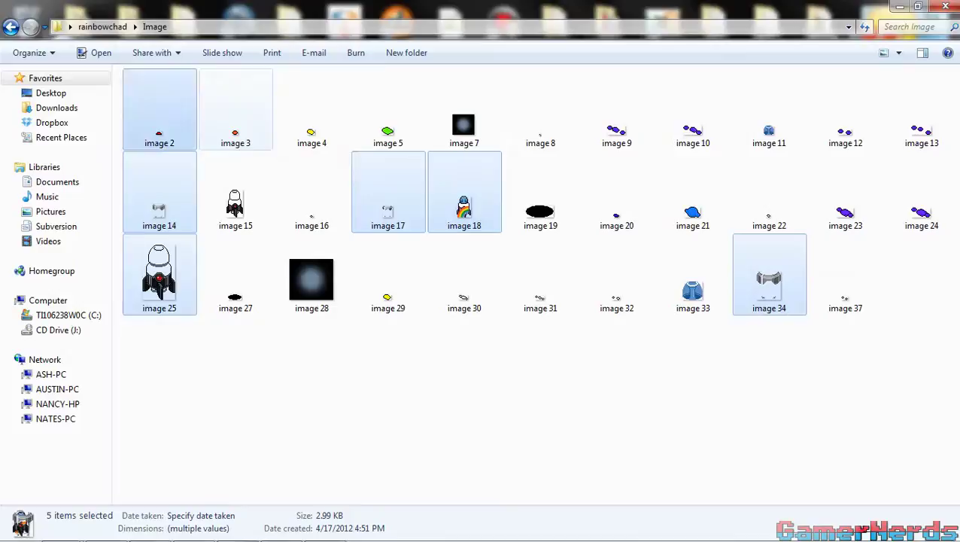
{"action": "left_click", "coordinate": [159, 109], "text": "ctrl"}
{"action": "left_click", "coordinate": [236, 109], "text": "ctrl"}
{"action": "left_click", "coordinate": [312, 109], "text": "ctrl"}
{"action": "left_click", "coordinate": [387, 109], "text": "ctrl"}
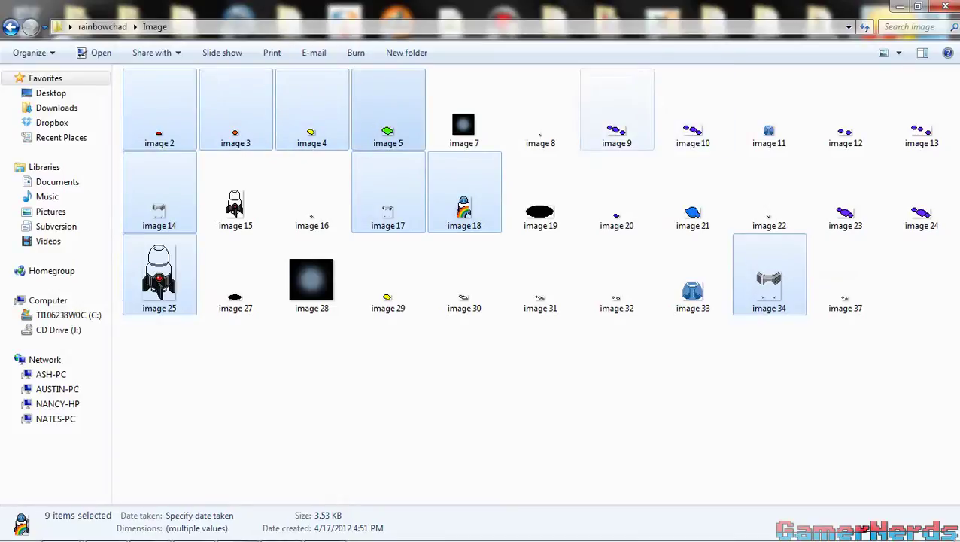
{"action": "left_click", "coordinate": [617, 113], "text": "ctrl"}
{"action": "left_click", "coordinate": [693, 113], "text": "ctrl"}
{"action": "left_click", "coordinate": [540, 113], "text": "ctrl"}
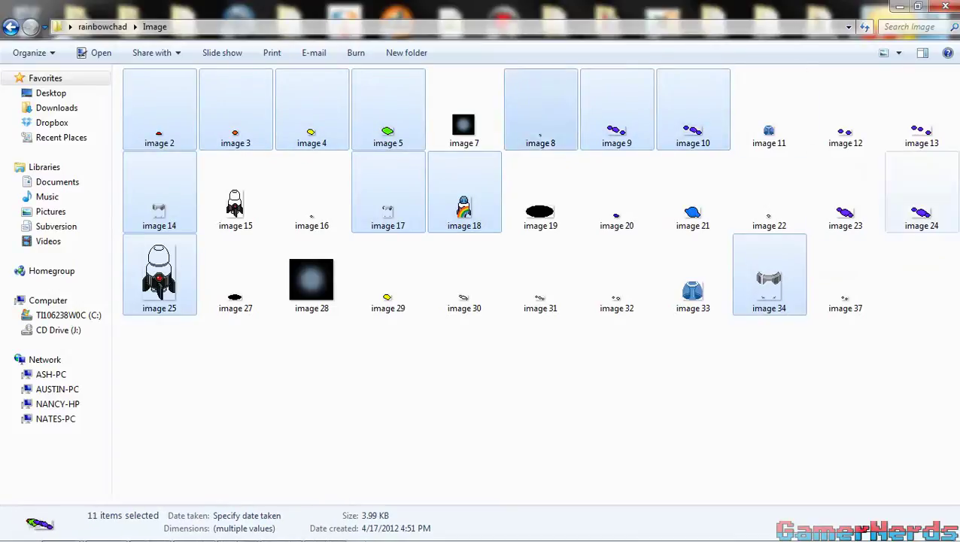
{"action": "left_click", "coordinate": [846, 196], "text": "ctrl"}
{"action": "left_click", "coordinate": [922, 192], "text": "ctrl"}
{"action": "left_click", "coordinate": [922, 112], "text": "ctrl"}
{"action": "left_click", "coordinate": [845, 113], "text": "ctrl"}
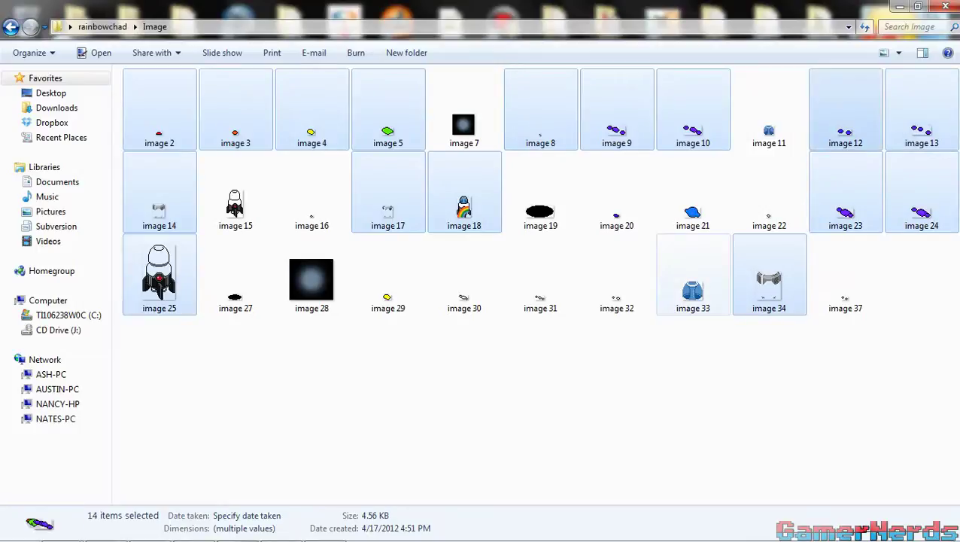
{"action": "left_click", "coordinate": [617, 197], "text": "ctrl"}
{"action": "left_click", "coordinate": [616, 197], "text": "ctrl"}
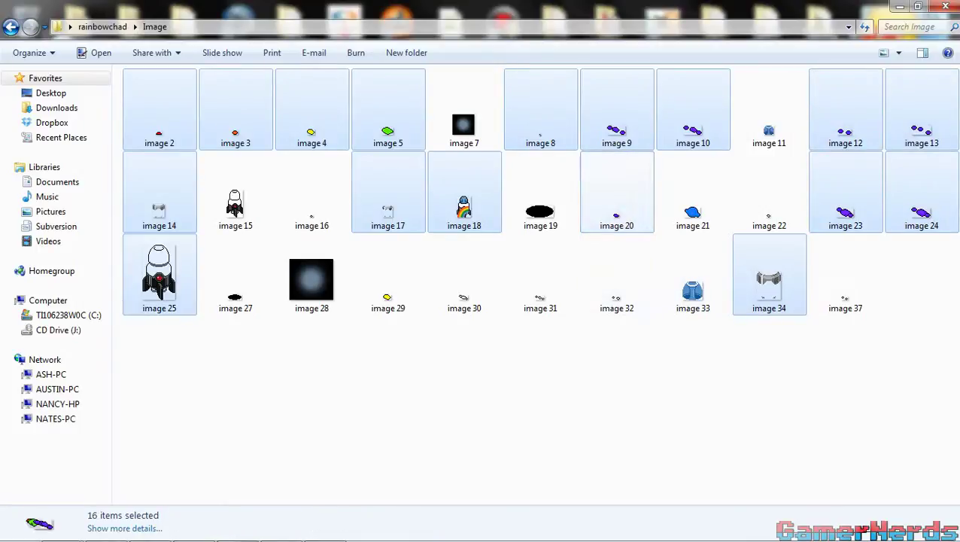
{"action": "left_click", "coordinate": [617, 192], "text": "ctrl"}
{"action": "left_click", "coordinate": [845, 192], "text": "ctrl"}
{"action": "left_click", "coordinate": [922, 192], "text": "ctrl"}
{"action": "left_click", "coordinate": [921, 109], "text": "ctrl"}
{"action": "left_click", "coordinate": [846, 109], "text": "ctrl"}
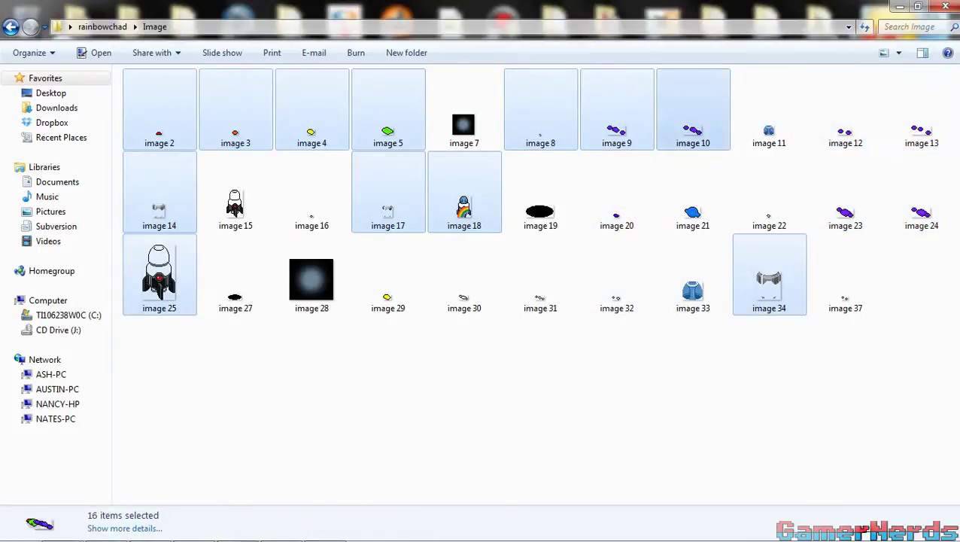
{"action": "left_click", "coordinate": [693, 109], "text": "ctrl"}
{"action": "left_click", "coordinate": [540, 109], "text": "ctrl"}
{"action": "left_click", "coordinate": [617, 109], "text": "ctrl"}
{"action": "left_click", "coordinate": [388, 109], "text": "ctrl"}
{"action": "left_click", "coordinate": [312, 109], "text": "ctrl"}
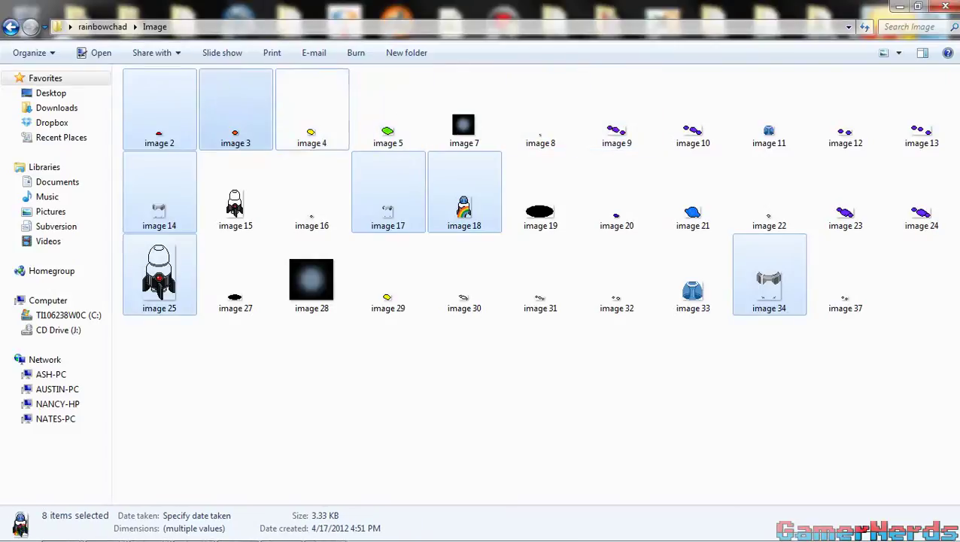
{"action": "left_click", "coordinate": [235, 109], "text": "ctrl"}
{"action": "left_click", "coordinate": [159, 109], "text": "ctrl"}
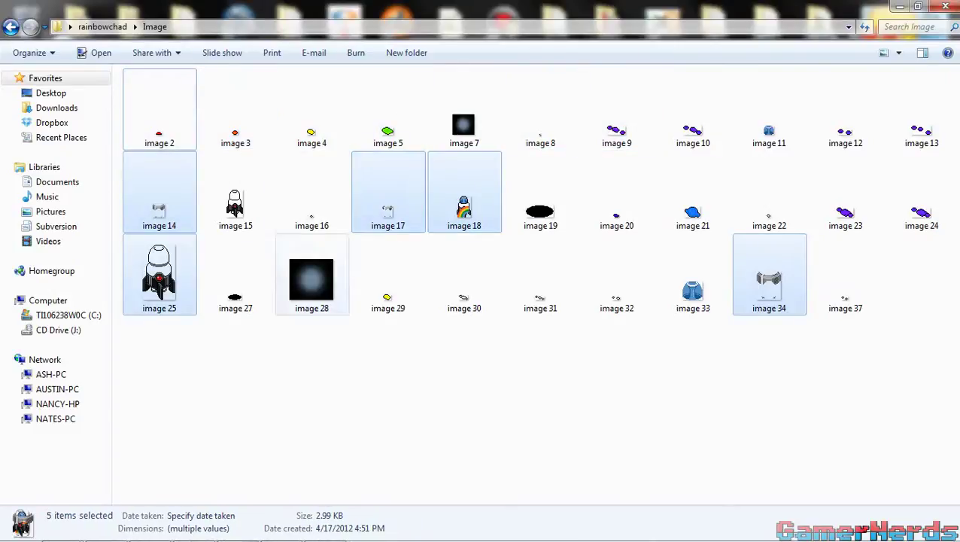
Open the five selected images in Paint.NET with image 25 in front.
{"action": "left_click", "coordinate": [96, 53]}
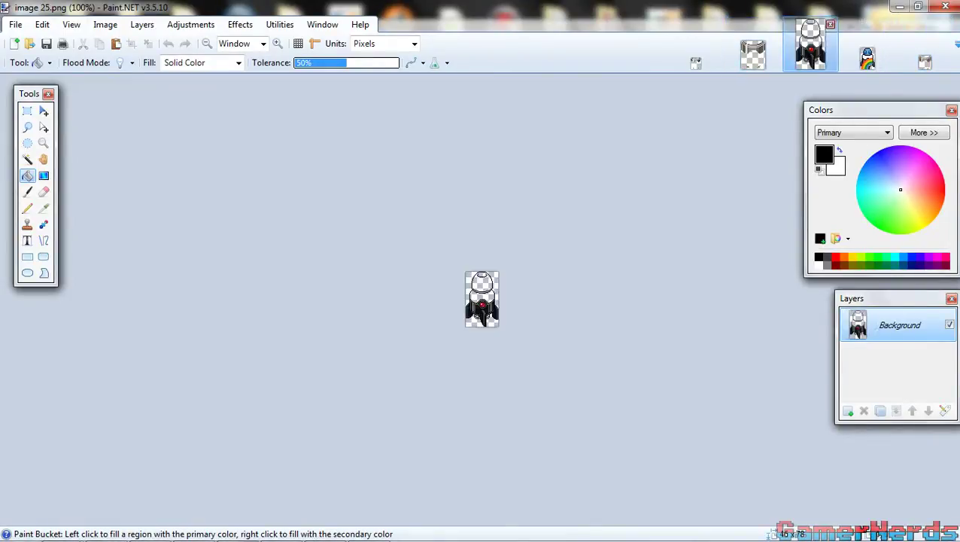
{"action": "left_click", "coordinate": [278, 44]}
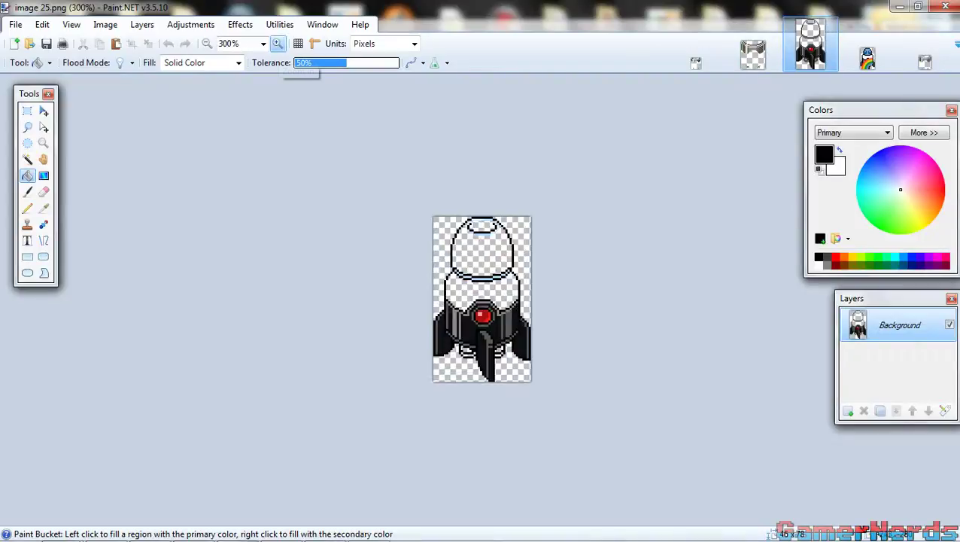
{"action": "left_click", "coordinate": [278, 44]}
{"action": "left_click", "coordinate": [278, 43]}
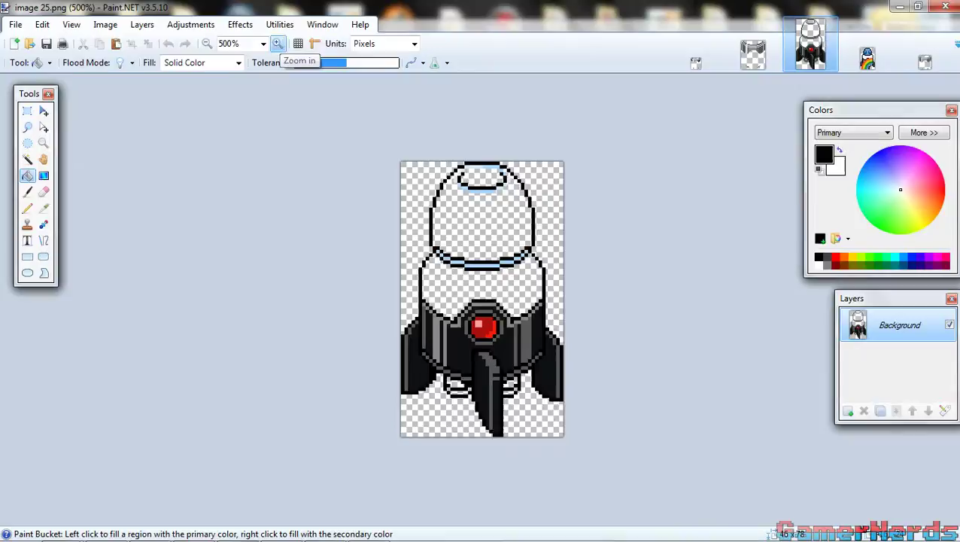
{"action": "left_click", "coordinate": [277, 43]}
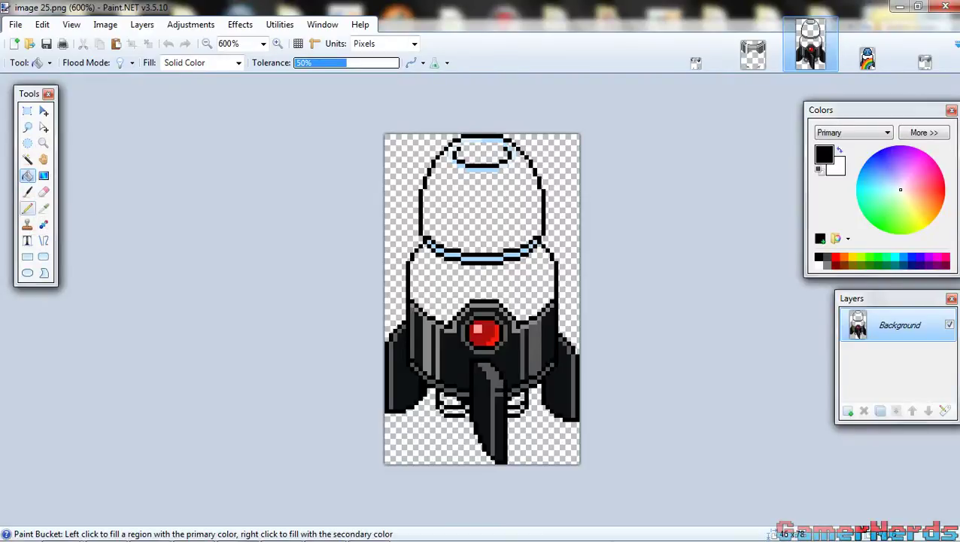
Select the rocket's dark base and fins in image 25 with the Magic Wand and fill them with blue as primary colour.
{"action": "left_click", "coordinate": [27, 207]}
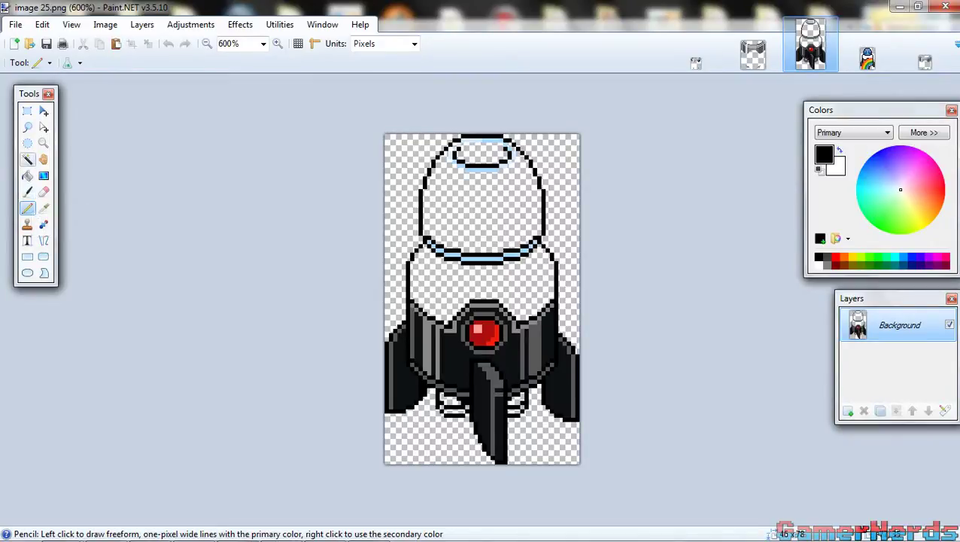
{"action": "left_click", "coordinate": [27, 159]}
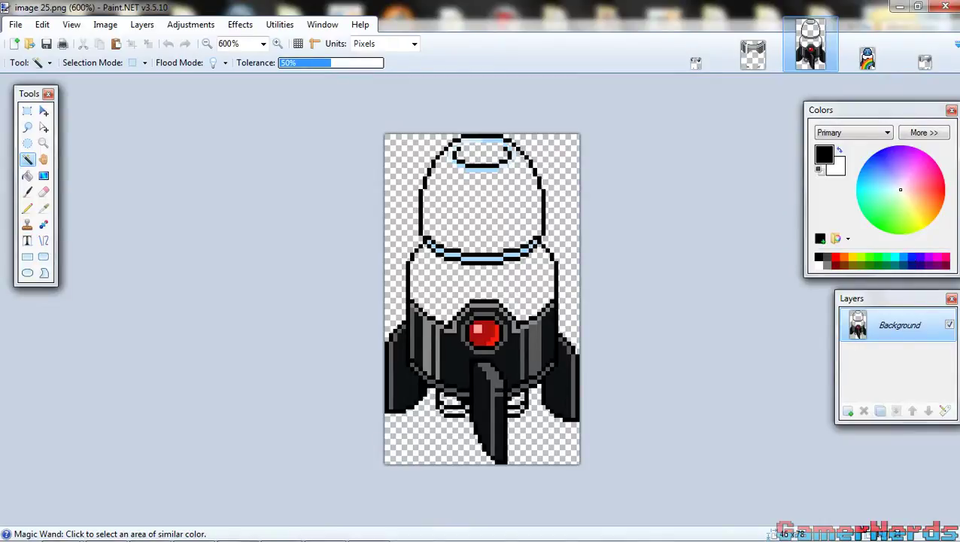
{"action": "left_click", "coordinate": [903, 257]}
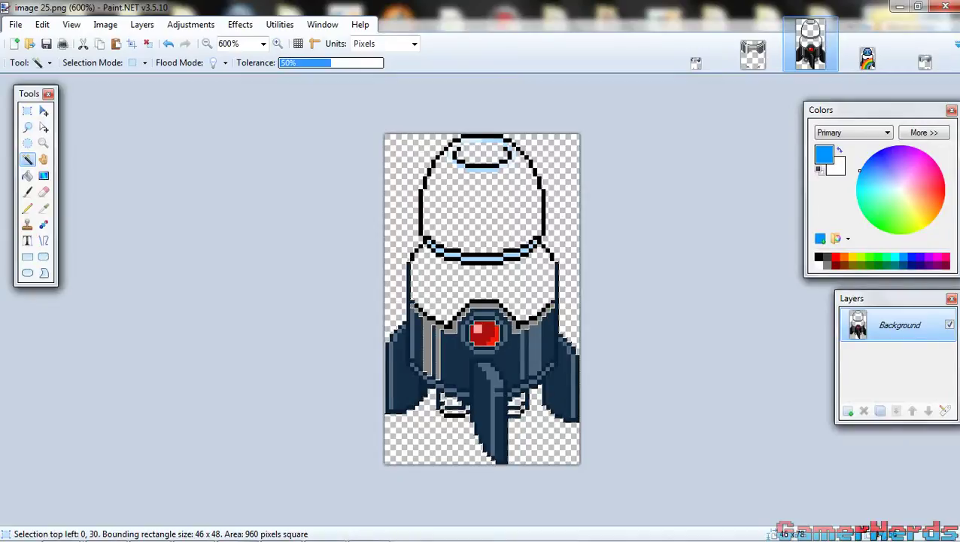
{"action": "key", "text": "BackSpace"}
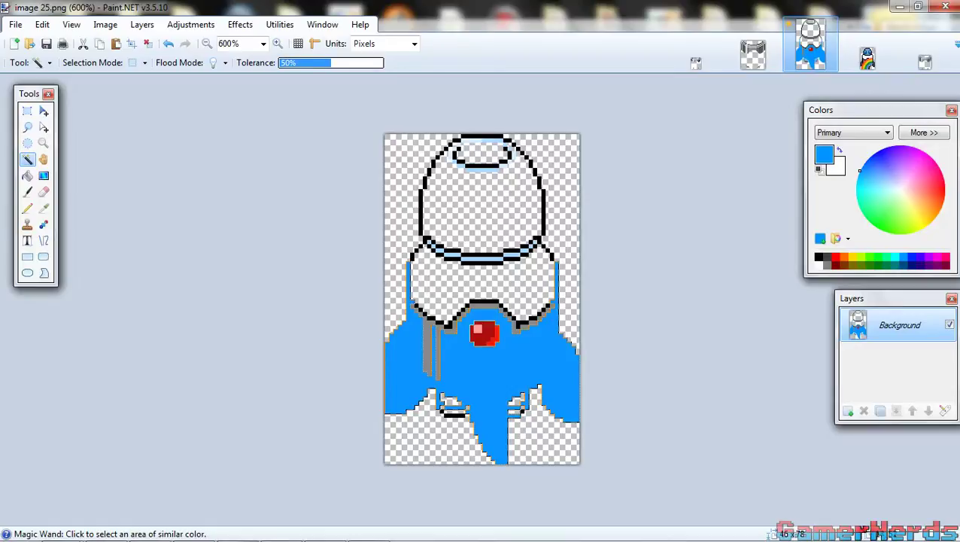
Undo the light blue fills on the rocket's base and fins in image 25, keeping the central base area selected.
{"action": "left_click", "coordinate": [483, 283]}
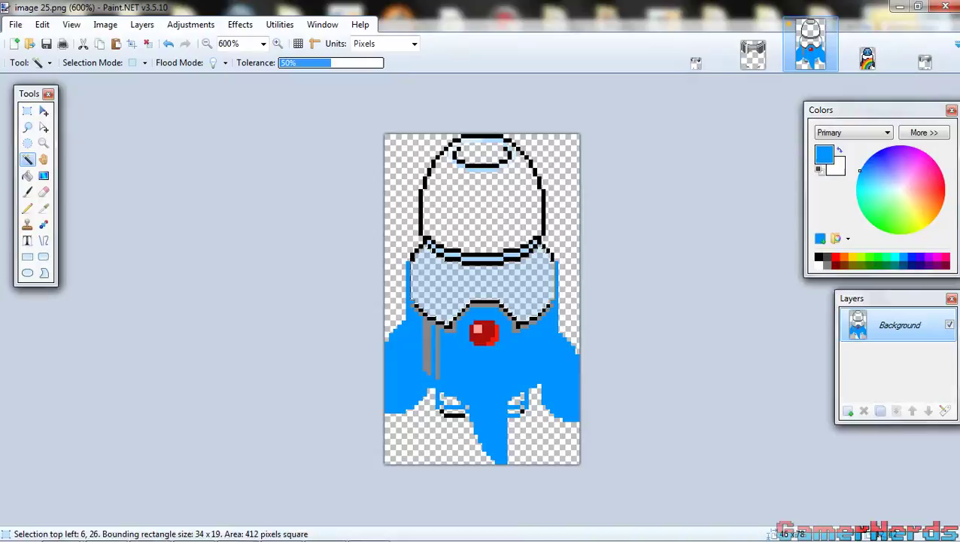
{"action": "key", "text": "ctrl+d"}
{"action": "key", "text": "ctrl+z"}
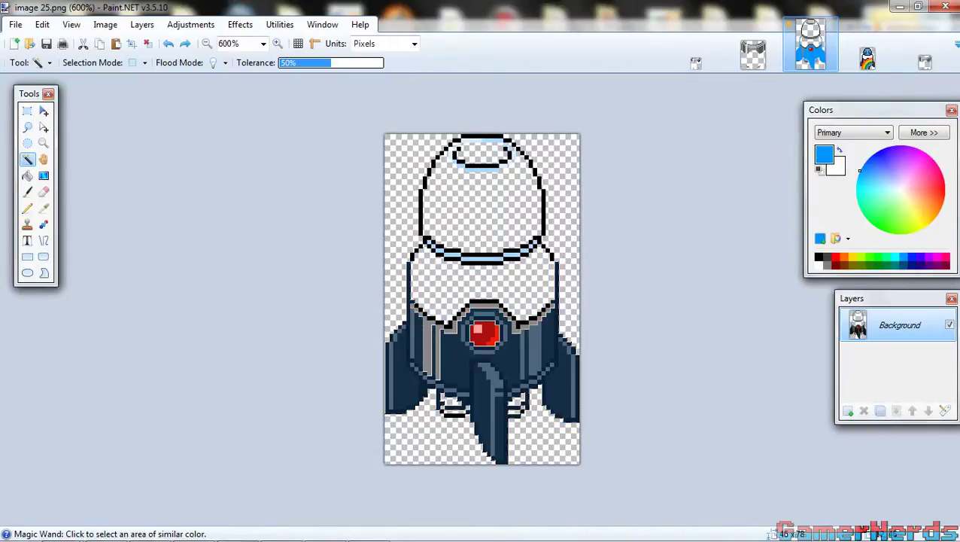
{"action": "key", "text": "ctrl+z"}
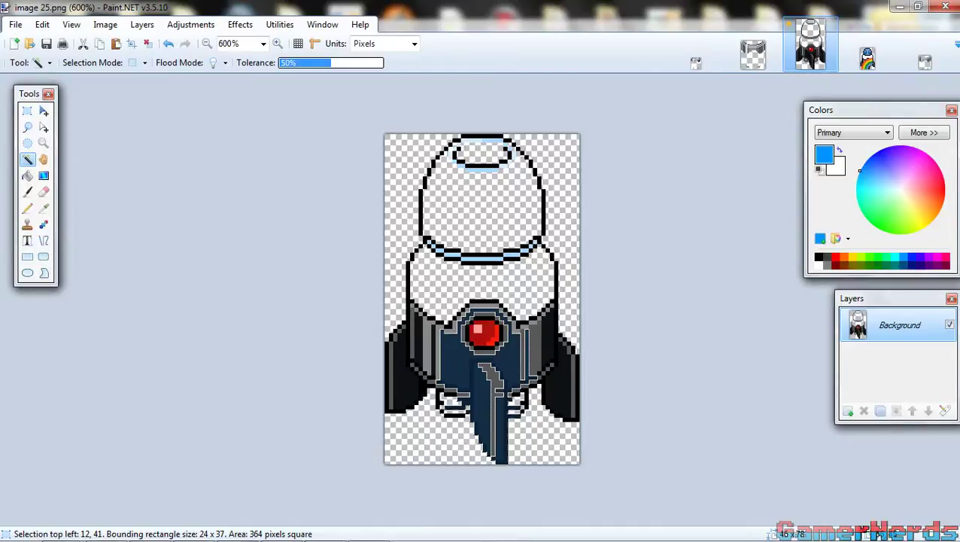
Set a darker blue as primary colour and fill the rocket's central base, front fin and left fin with it.
{"action": "left_click", "coordinate": [912, 256]}
{"action": "key", "text": "BackSpace"}
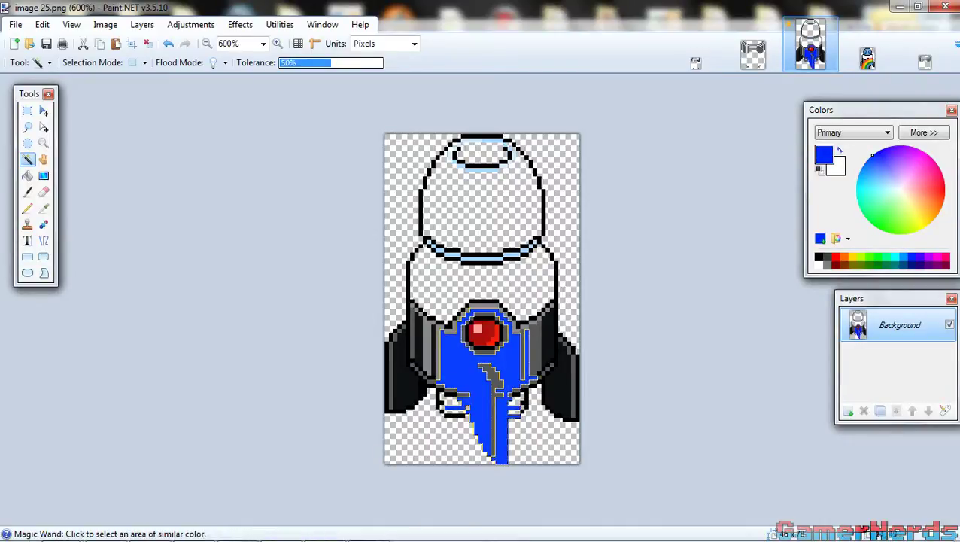
{"action": "left_click", "coordinate": [407, 376]}
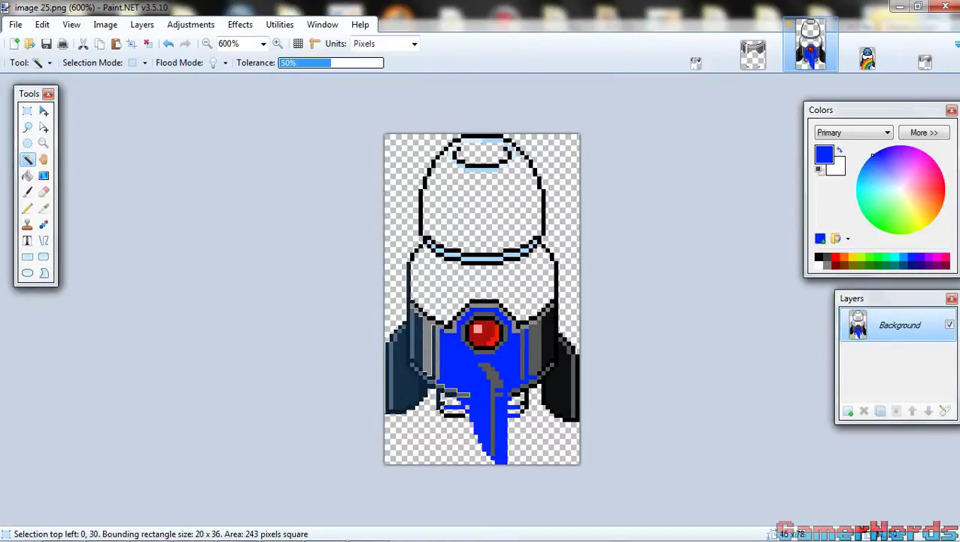
{"action": "key", "text": "BackSpace"}
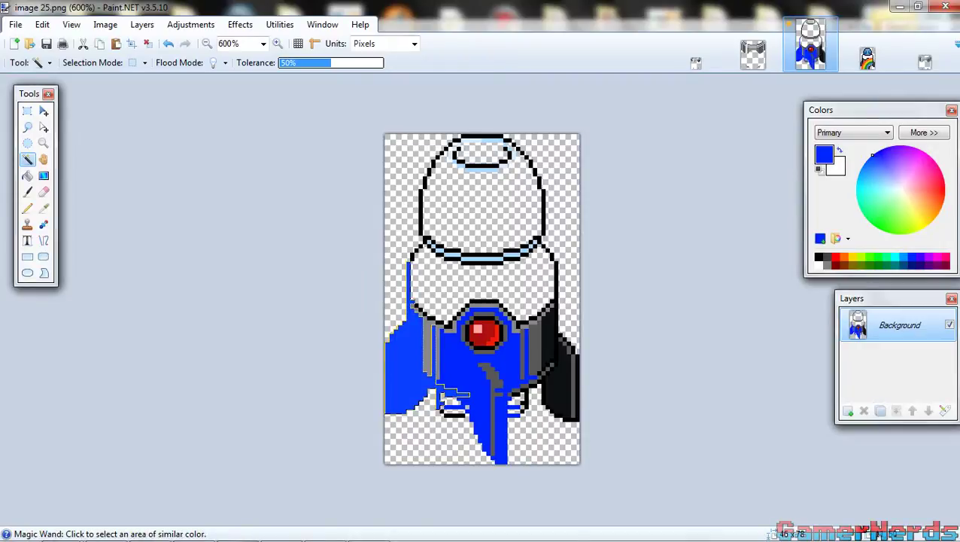
{"action": "key", "text": "ctrl+z"}
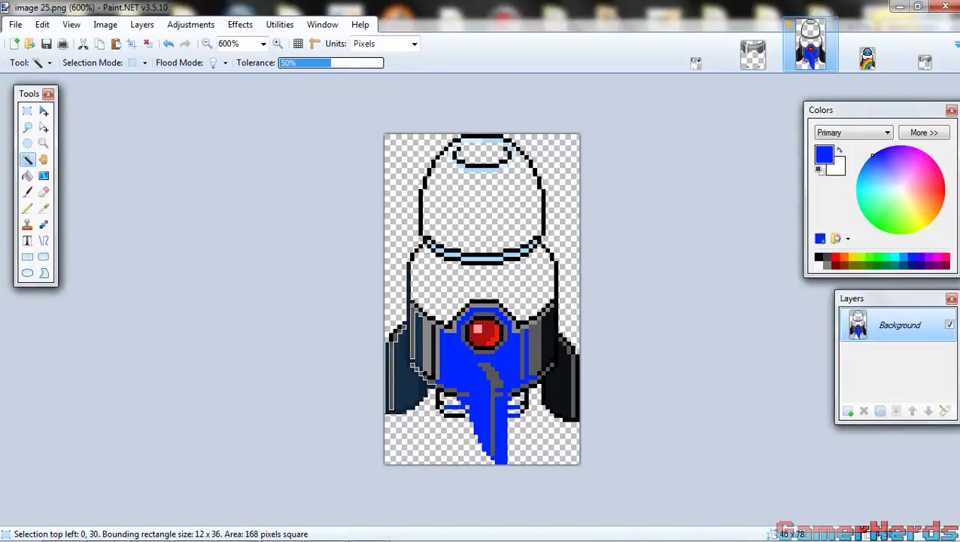
{"action": "key", "text": "BackSpace"}
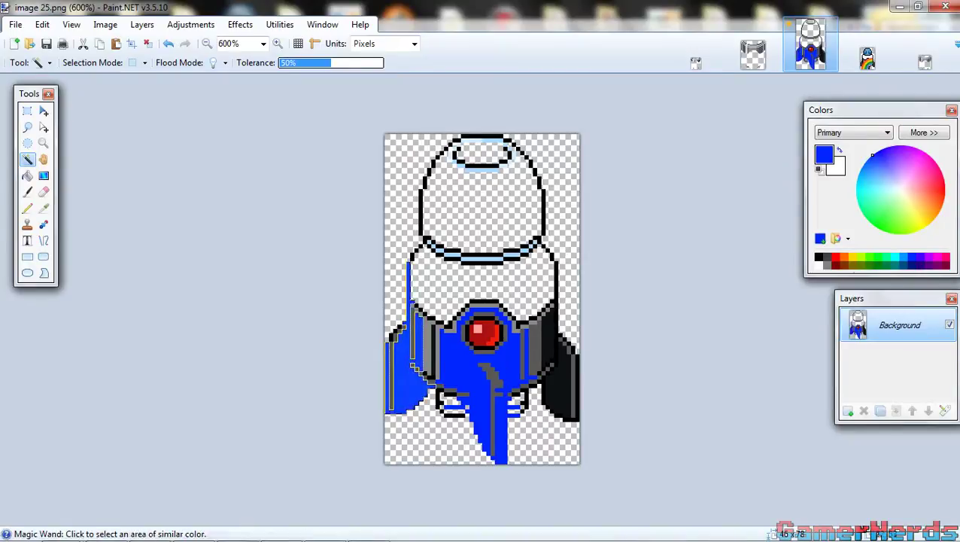
Select the thin dark line beside the base's left grey panel and fill it with blue.
{"action": "left_click", "coordinate": [432, 377]}
{"action": "left_click", "coordinate": [434, 358]}
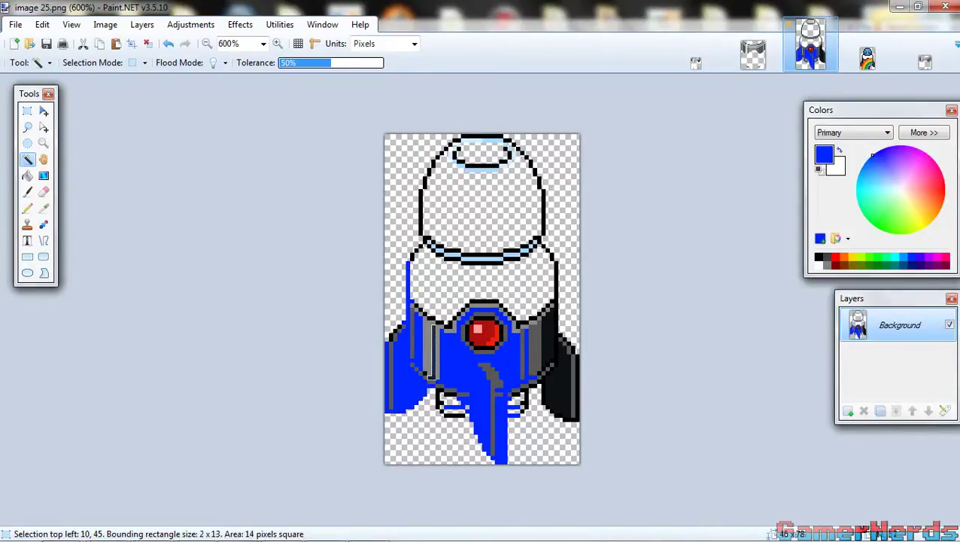
{"action": "key", "text": "BackSpace"}
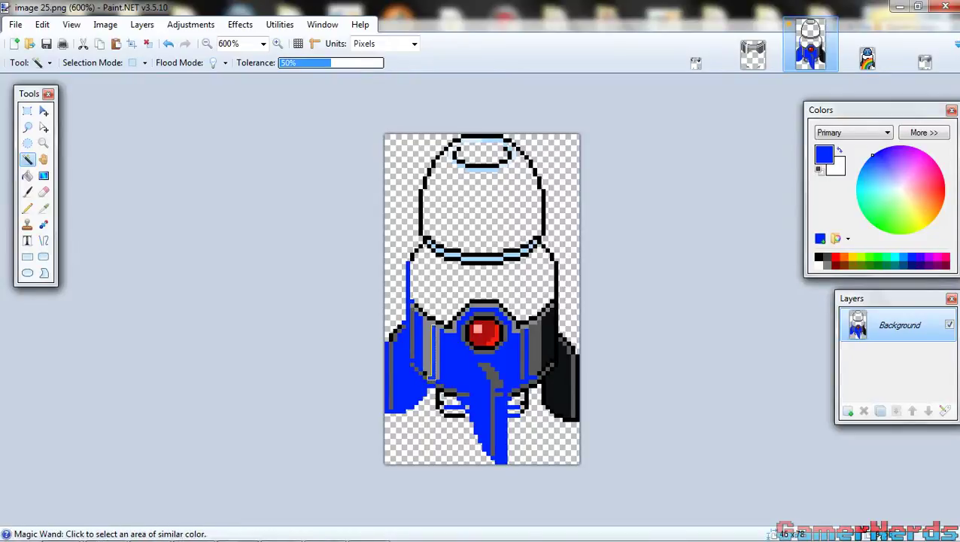
{"action": "left_click", "coordinate": [425, 374]}
{"action": "key", "text": "ctrl+z"}
Fill the dark outline pixels along the left fin's upper edge with blue, one after another.
{"action": "left_click", "coordinate": [391, 338]}
{"action": "key", "text": "BackSpace"}
{"action": "left_click", "coordinate": [396, 329]}
{"action": "key", "text": "BackSpace"}
{"action": "left_click", "coordinate": [400, 327]}
{"action": "key", "text": "BackSpace"}
Fill the black outline pixels up the left side of the rocket's body and lower dome with blue.
{"action": "left_click", "coordinate": [412, 257]}
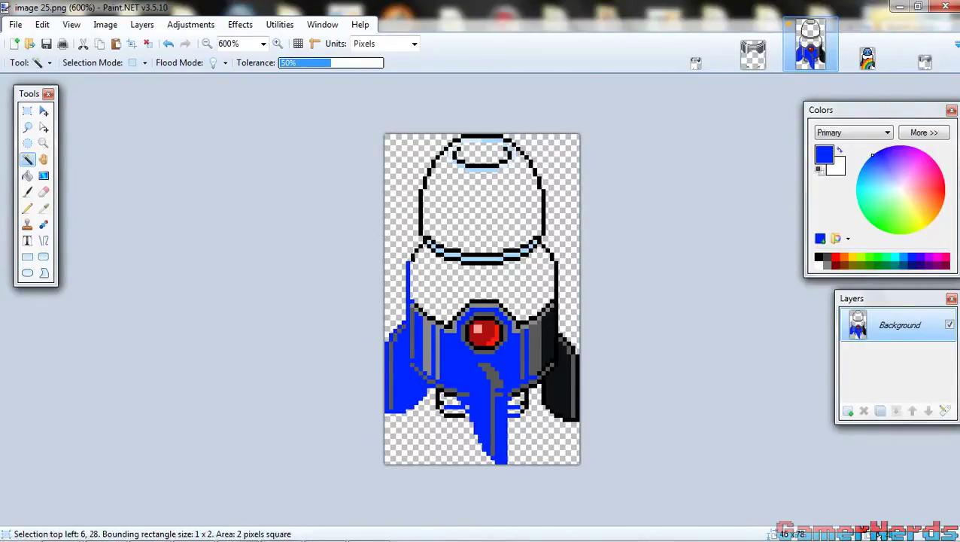
{"action": "key", "text": "ctrl+z"}
{"action": "left_click", "coordinate": [421, 246]}
{"action": "key", "text": "BackSpace"}
{"action": "left_click", "coordinate": [421, 213]}
{"action": "key", "text": "BackSpace"}
{"action": "left_click", "coordinate": [425, 183]}
{"action": "key", "text": "BackSpace"}
Build one Magic Wand selection from the black outline pixels along the dome's upper-left curve and top.
{"action": "left_click", "coordinate": [429, 173]}
{"action": "left_click", "coordinate": [278, 43]}
{"action": "left_click", "coordinate": [278, 44]}
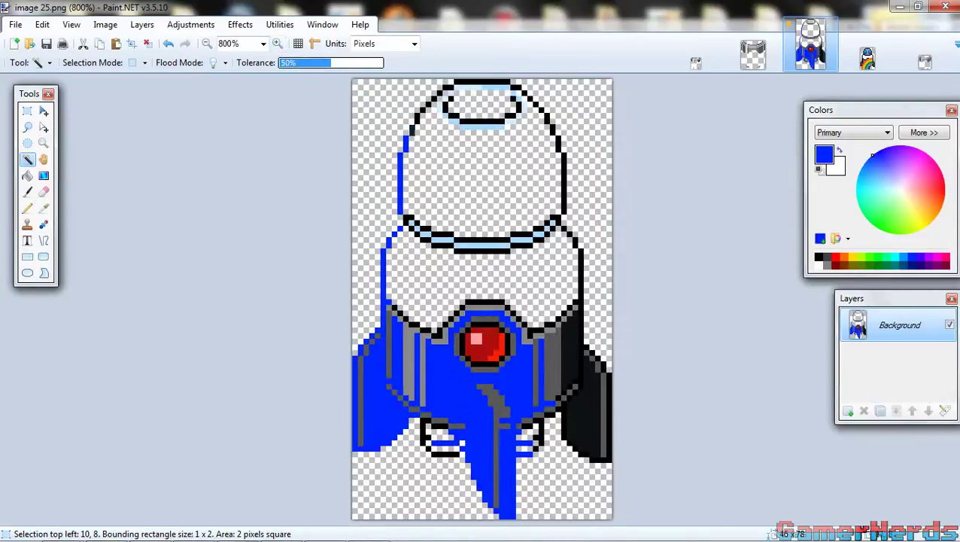
{"action": "left_click", "coordinate": [417, 118], "text": "ctrl"}
{"action": "left_click", "coordinate": [420, 109], "text": "ctrl"}
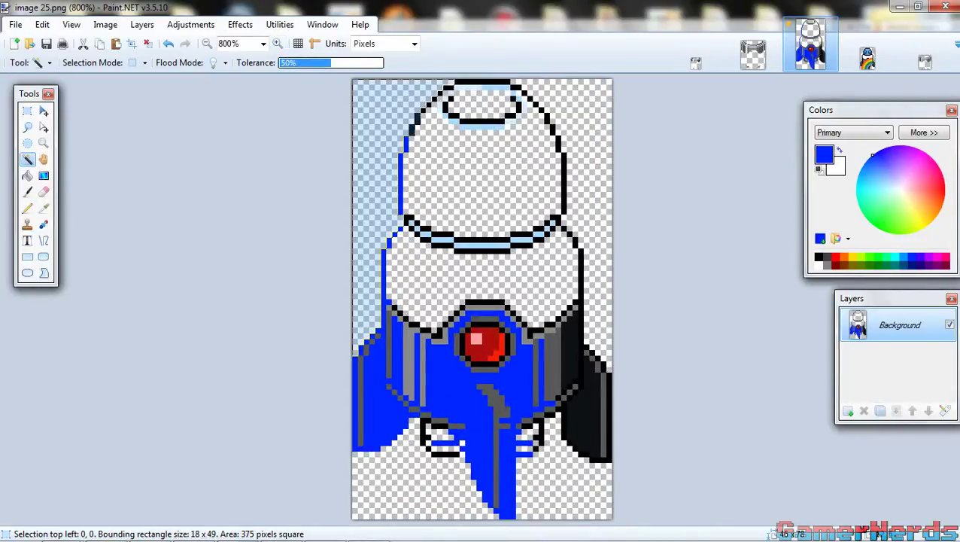
{"action": "key", "text": "ctrl+z"}
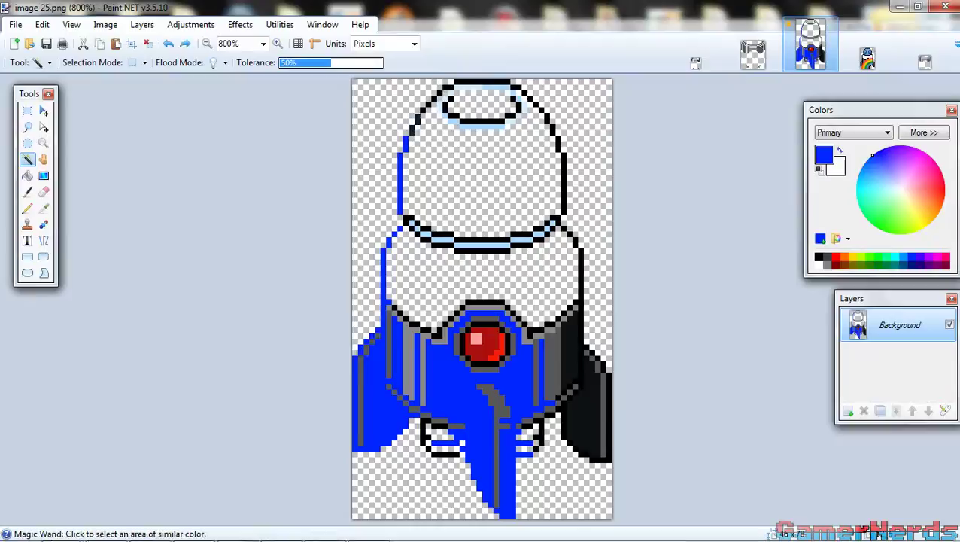
{"action": "left_click", "coordinate": [423, 110], "text": "ctrl"}
{"action": "left_click", "coordinate": [428, 105], "text": "ctrl"}
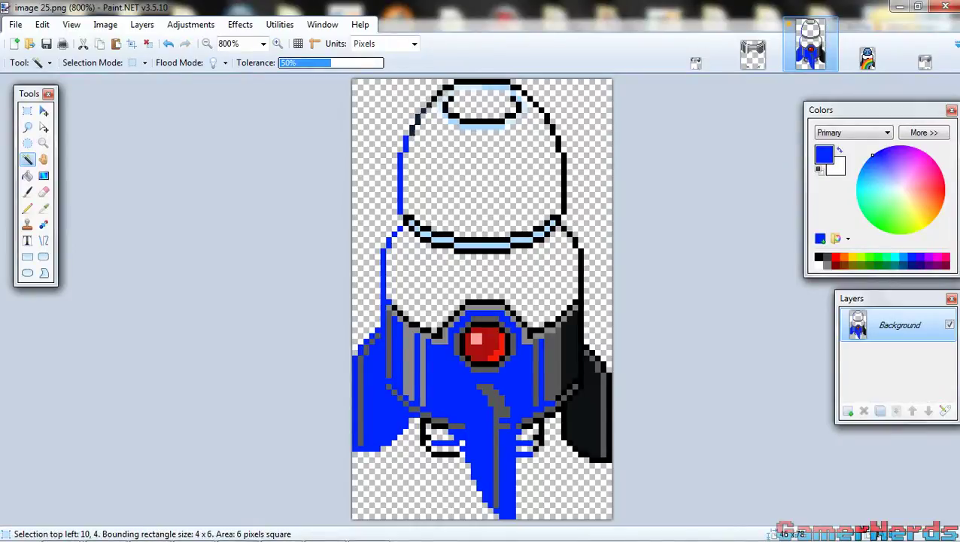
{"action": "left_click", "coordinate": [434, 99], "text": "ctrl"}
{"action": "left_click", "coordinate": [439, 93], "text": "ctrl"}
{"action": "left_click", "coordinate": [448, 89], "text": "ctrl"}
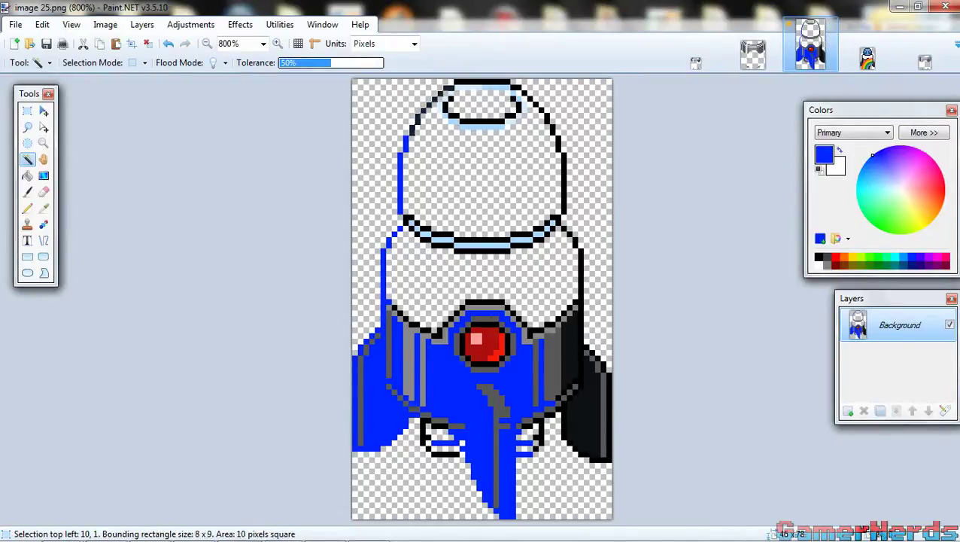
{"action": "left_click", "coordinate": [482, 82], "text": "ctrl"}
{"action": "left_click", "coordinate": [515, 88], "text": "ctrl"}
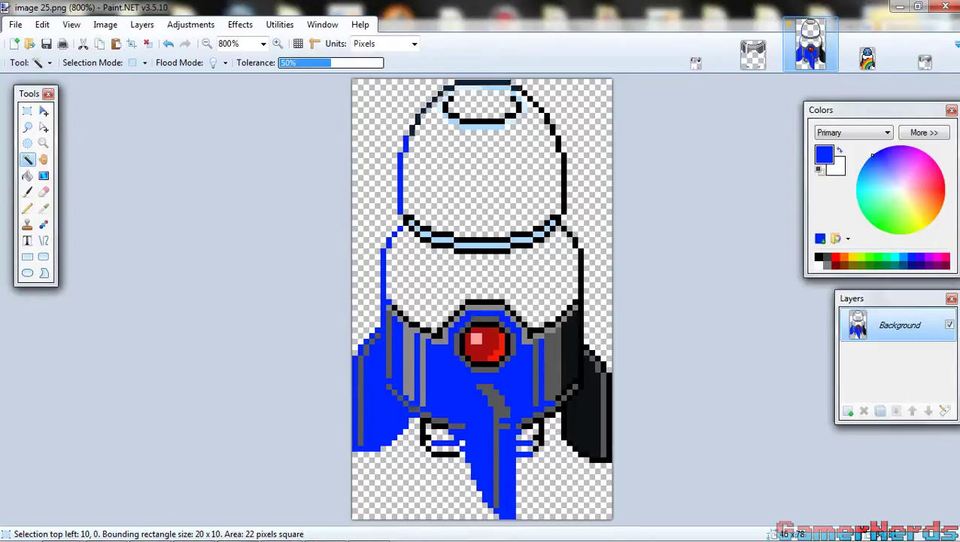
Add the black outline pixels down the dome's right side to the Magic Wand selection.
{"action": "left_click", "coordinate": [523, 94], "text": "ctrl"}
{"action": "left_click", "coordinate": [529, 99], "text": "ctrl"}
{"action": "left_click", "coordinate": [535, 105], "text": "ctrl"}
{"action": "left_click", "coordinate": [542, 111], "text": "ctrl"}
{"action": "left_click", "coordinate": [547, 119], "text": "ctrl"}
{"action": "left_click", "coordinate": [553, 129], "text": "ctrl"}
{"action": "left_click", "coordinate": [559, 143], "text": "ctrl"}
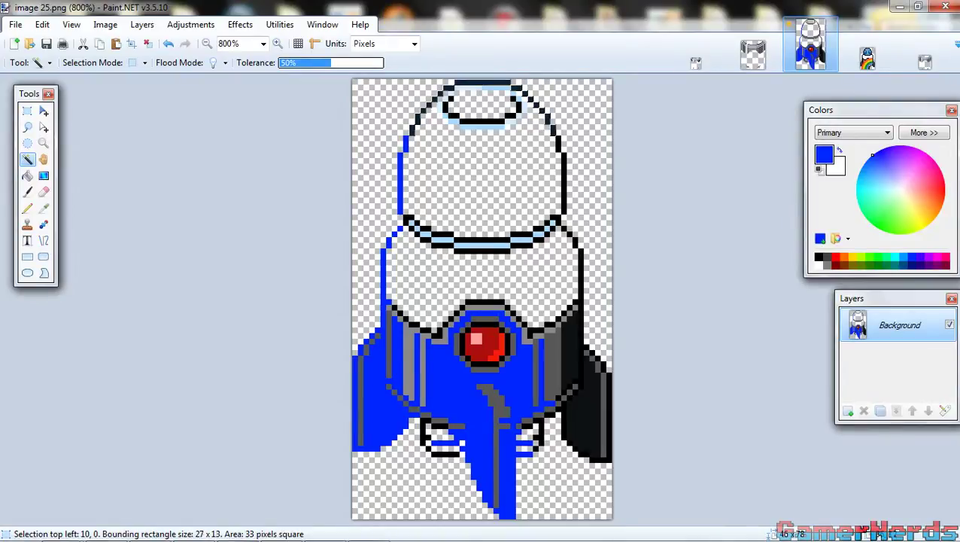
{"action": "left_click", "coordinate": [565, 172], "text": "ctrl"}
{"action": "left_click", "coordinate": [557, 221], "text": "ctrl"}
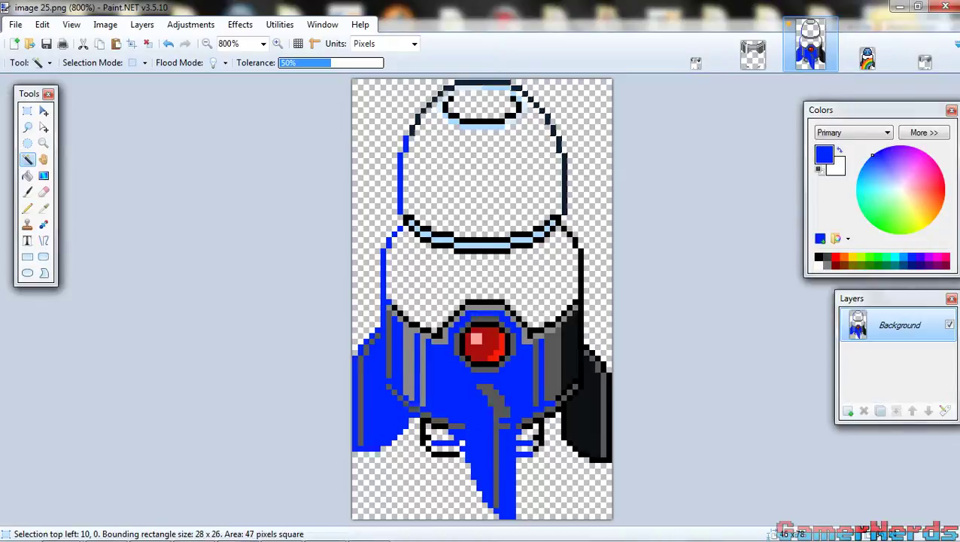
{"action": "left_click", "coordinate": [549, 224], "text": "ctrl"}
{"action": "left_click", "coordinate": [538, 229], "text": "ctrl"}
{"action": "left_click", "coordinate": [521, 234], "text": "ctrl"}
{"action": "left_click", "coordinate": [482, 241], "text": "ctrl"}
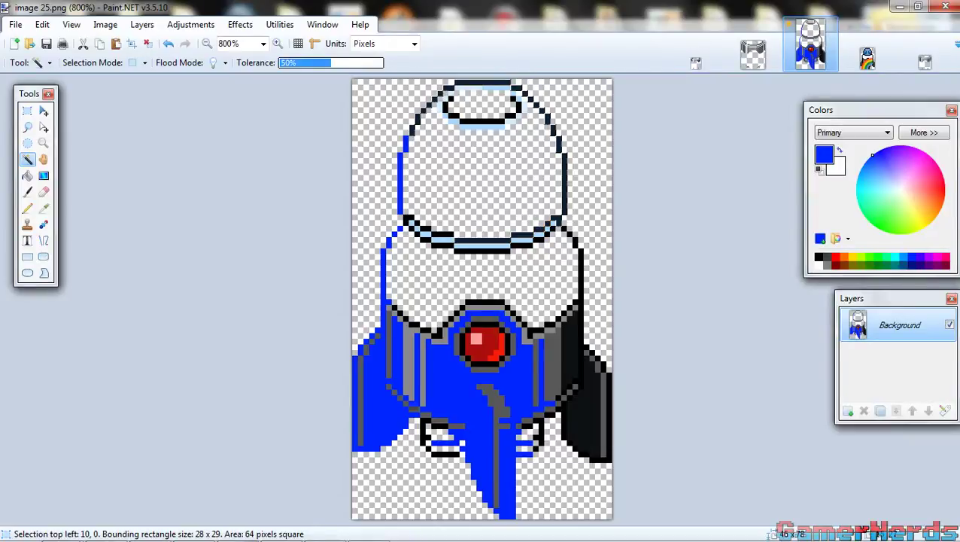
{"action": "key", "text": "ctrl+z"}
{"action": "key", "text": "ctrl+z"}
{"action": "key", "text": "ctrl+z"}
{"action": "key", "text": "ctrl+z"}
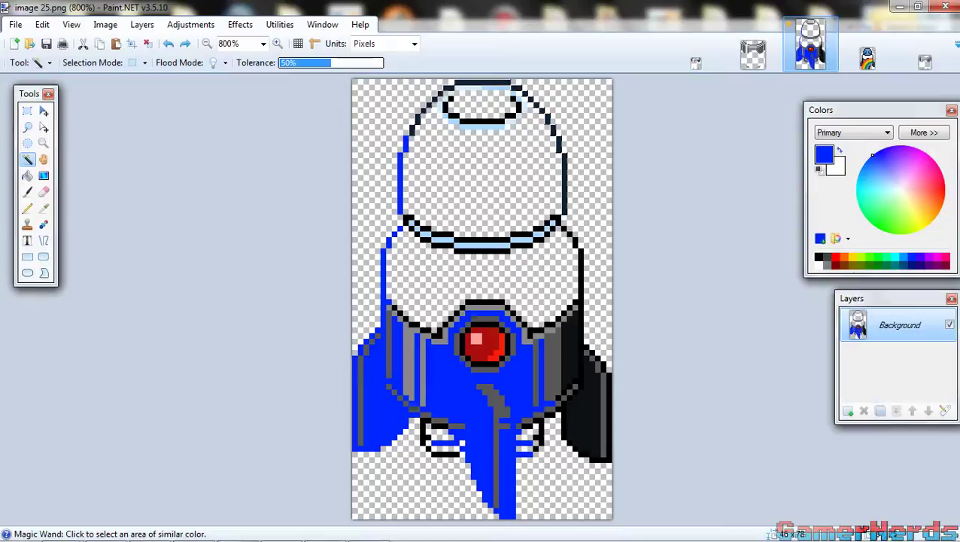
Extend the selection to the body's upper-right outline pixels, leaving out the right fin, and fill the selected outline with blue.
{"action": "left_click", "coordinate": [564, 185]}
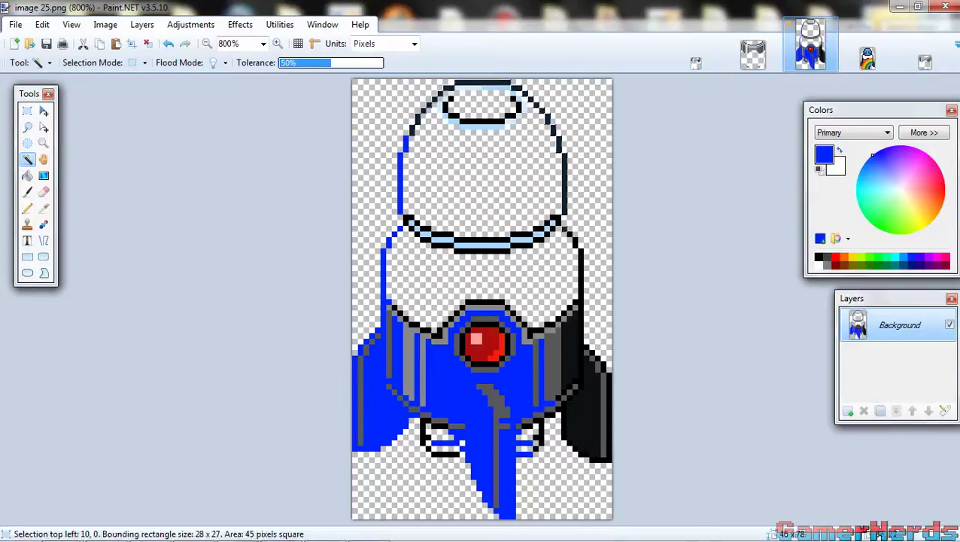
{"action": "left_click", "coordinate": [570, 234], "text": "ctrl"}
{"action": "left_click", "coordinate": [576, 242], "text": "ctrl"}
{"action": "left_click", "coordinate": [581, 259], "text": "ctrl"}
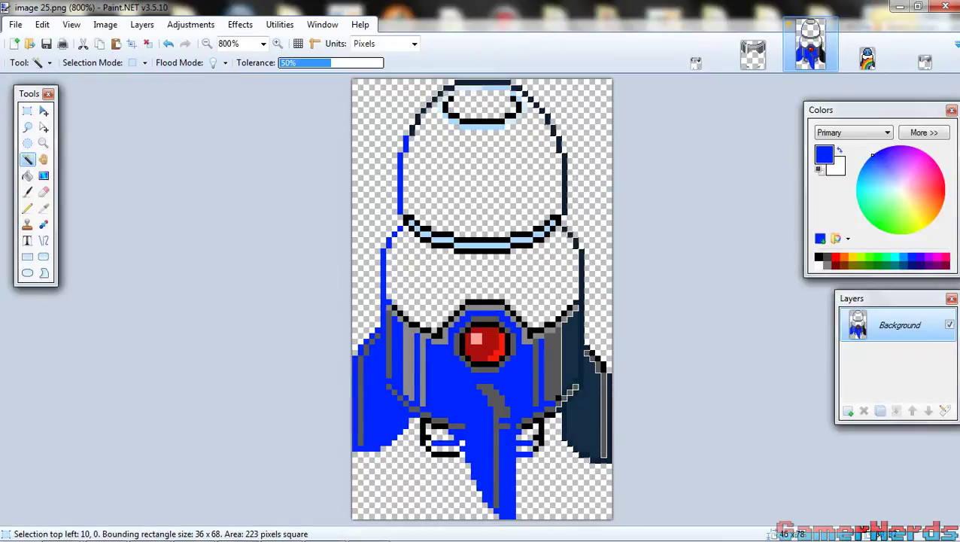
{"action": "key", "text": "ctrl+d"}
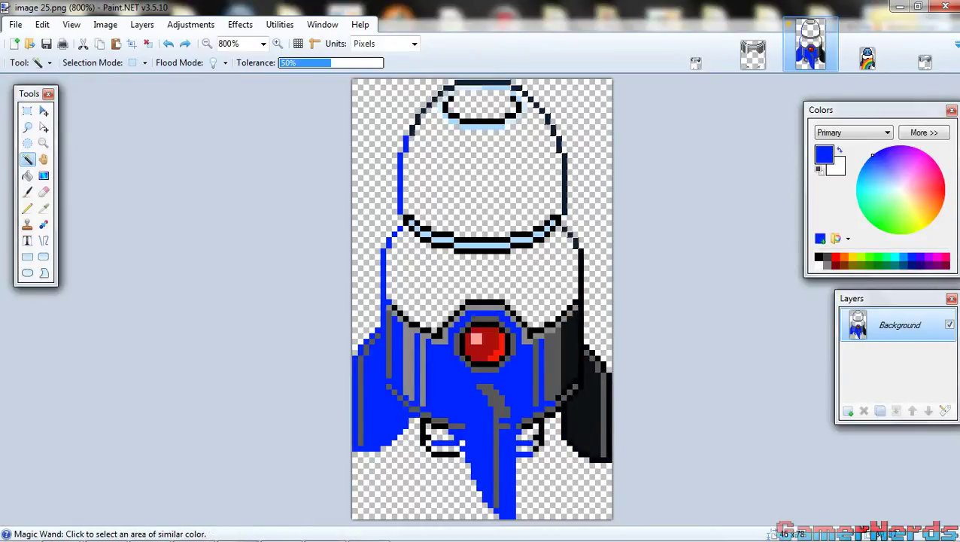
{"action": "key", "text": "BackSpace"}
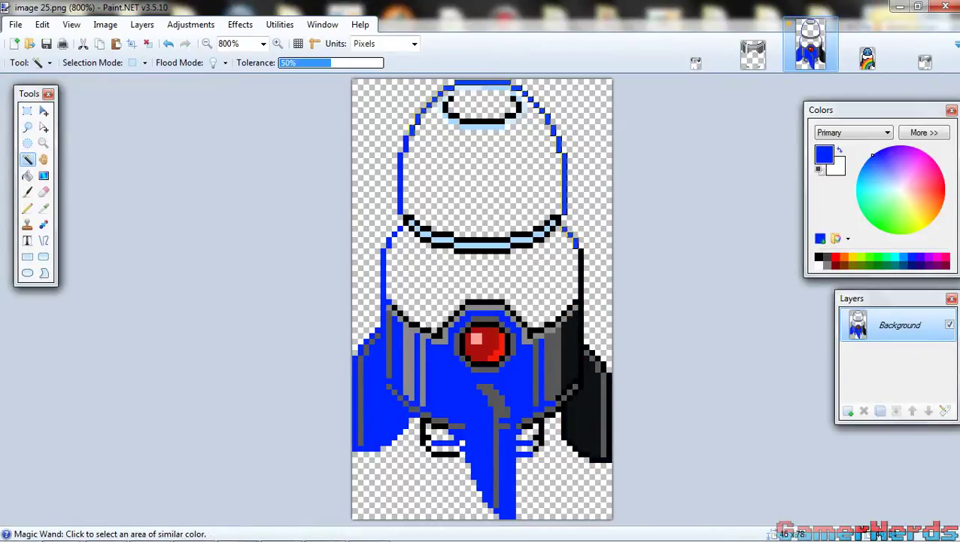
Select the dark right fin with the adjoining side of the base and fill it with blue.
{"action": "left_click", "coordinate": [574, 388]}
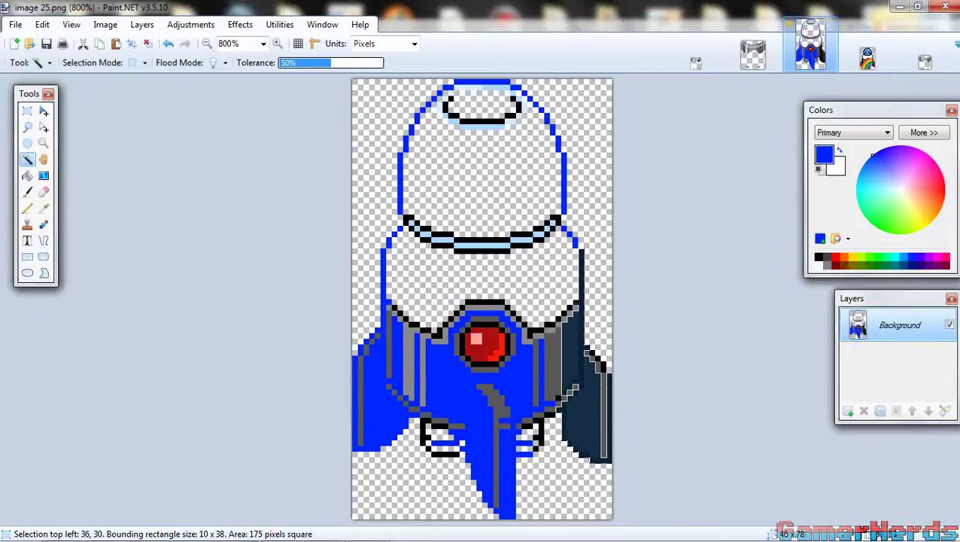
{"action": "key", "text": "BackSpace"}
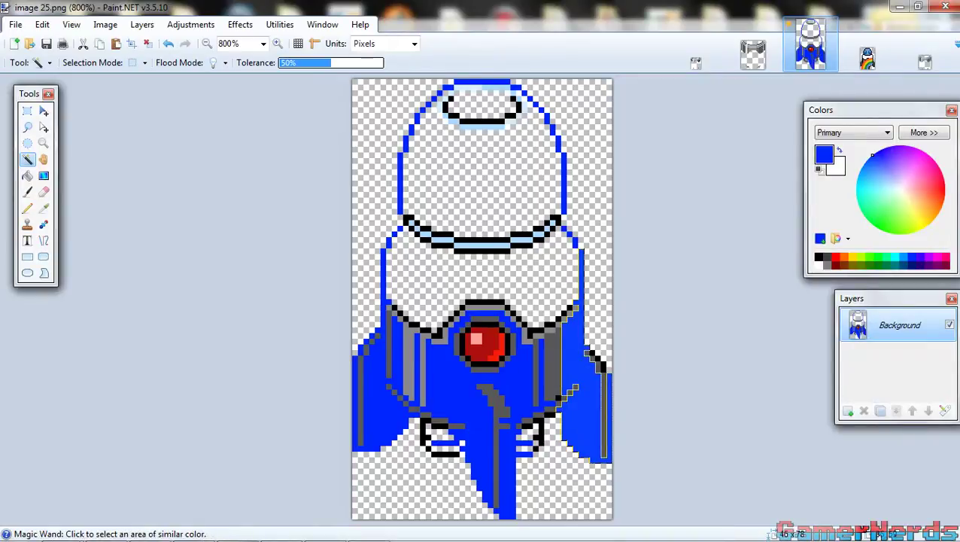
{"action": "left_click", "coordinate": [550, 415]}
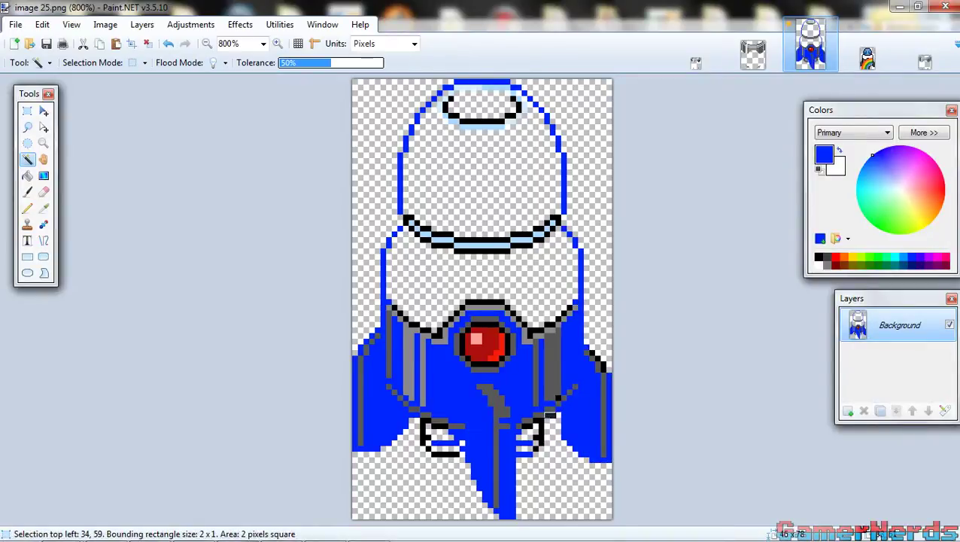
Try filling the rocket's central base and front fin with black as primary colour.
{"action": "left_click", "coordinate": [440, 429]}
{"action": "left_click", "coordinate": [458, 399]}
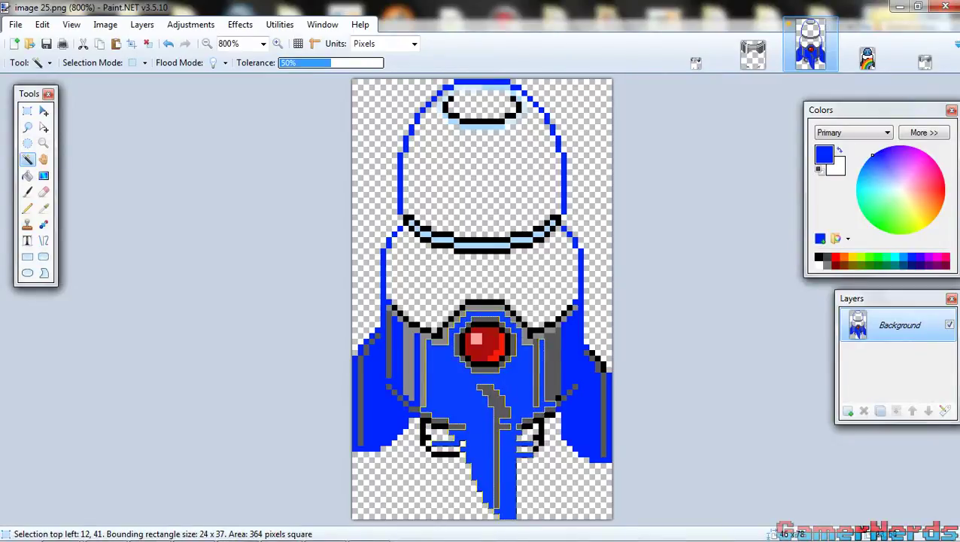
{"action": "left_click", "coordinate": [819, 257]}
{"action": "key", "text": "BackSpace"}
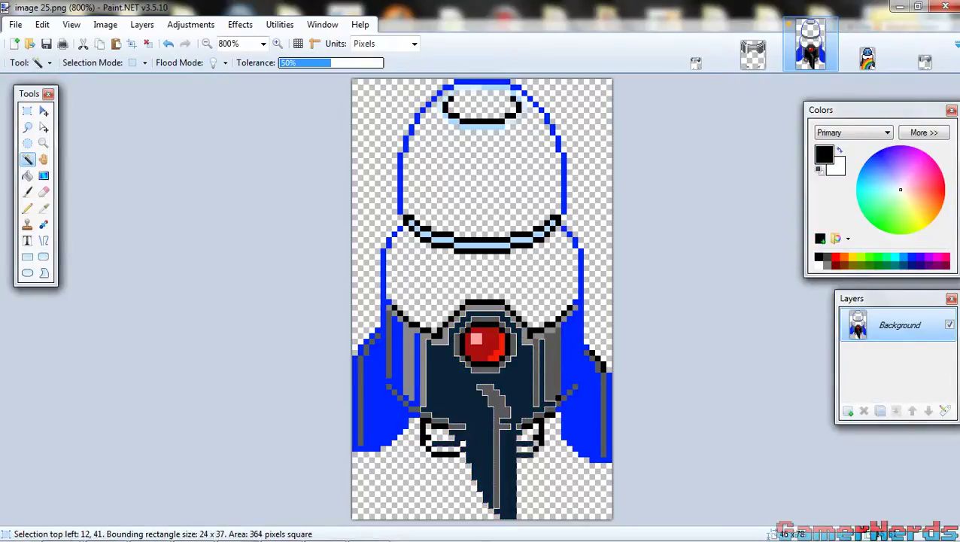
{"action": "key", "text": "BackSpace"}
Set the primary colour back to the darker blue and refill the central base and front fin.
{"action": "left_click", "coordinate": [442, 427]}
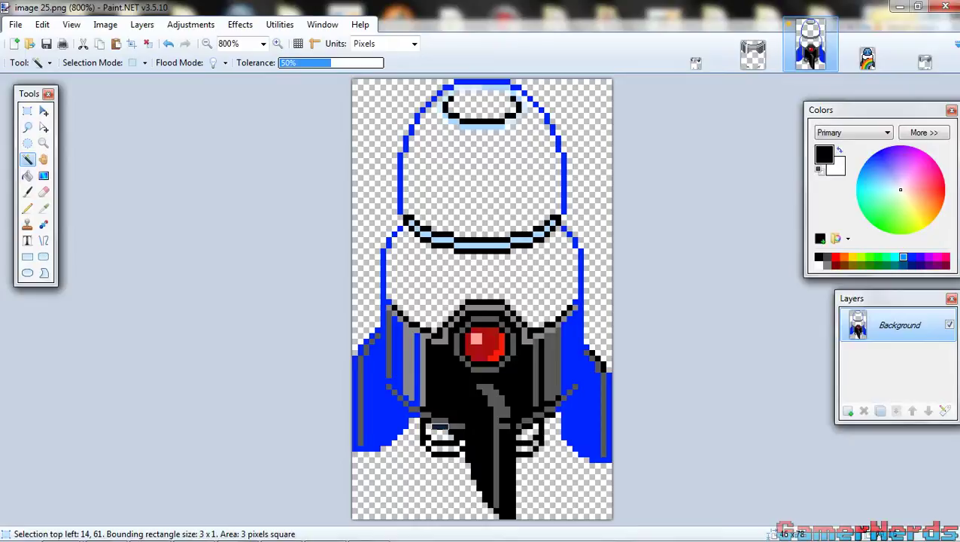
{"action": "left_click", "coordinate": [903, 257]}
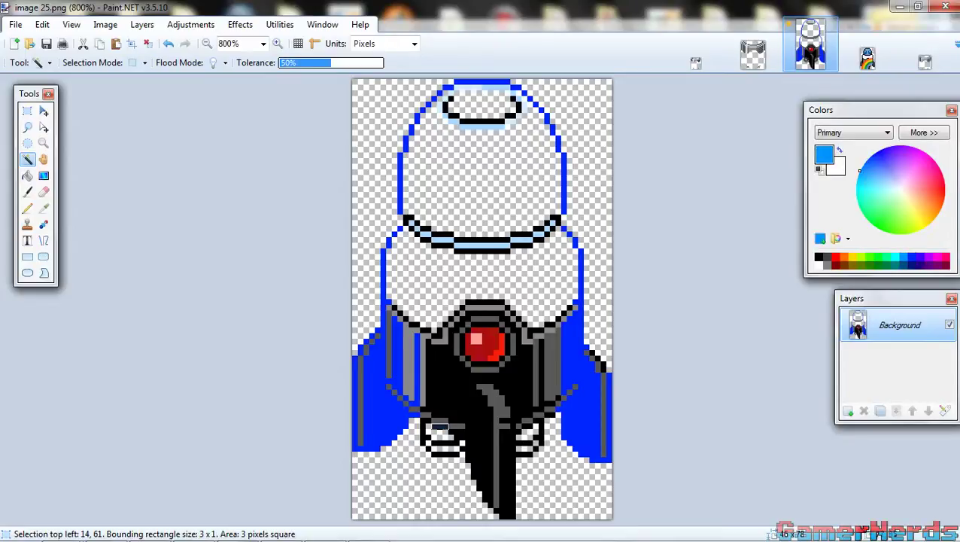
{"action": "left_click", "coordinate": [912, 256]}
{"action": "left_click", "coordinate": [453, 393]}
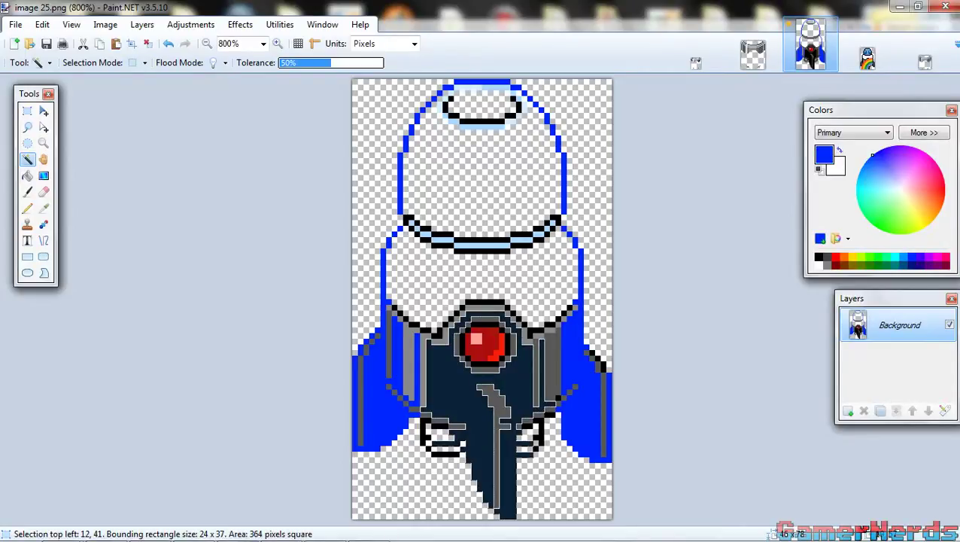
{"action": "key", "text": "BackSpace"}
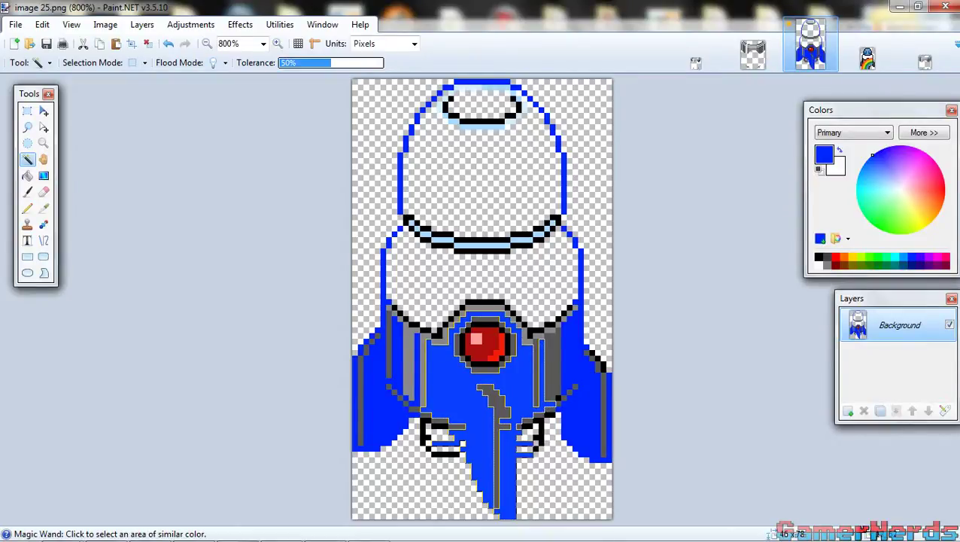
Fill the black outline pixels of the small left nozzle under the rocket's base with the darker blue.
{"action": "left_click", "coordinate": [424, 434]}
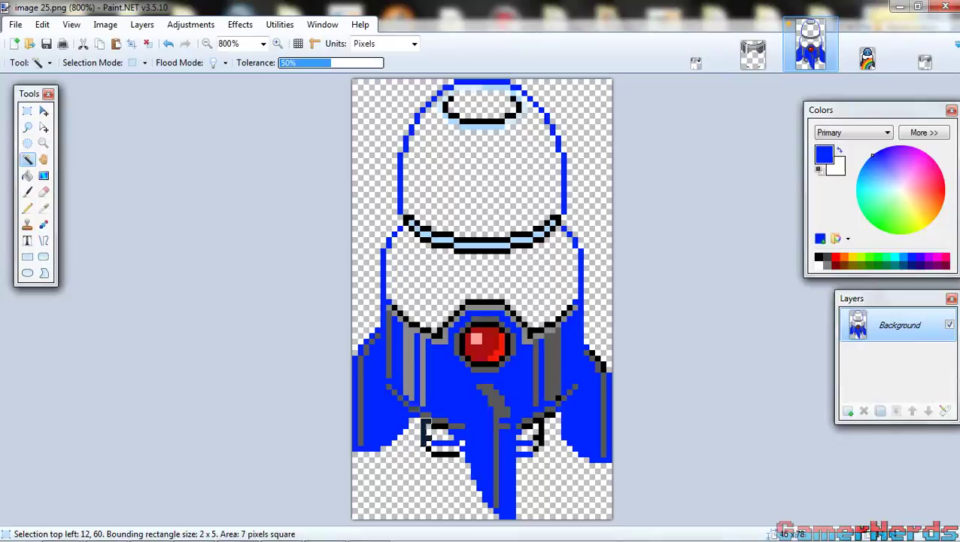
{"action": "key", "text": "BackSpace"}
{"action": "left_click", "coordinate": [440, 426]}
{"action": "key", "text": "BackSpace"}
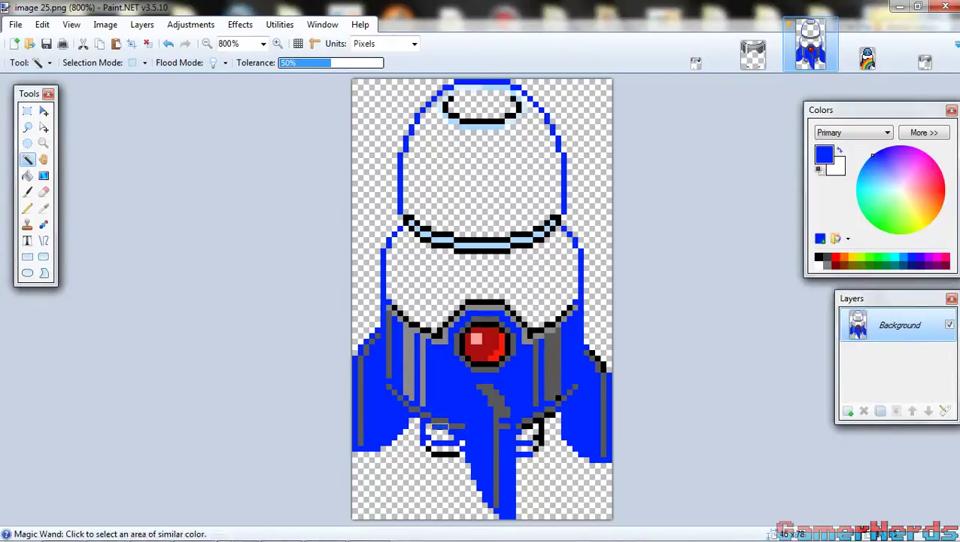
{"action": "left_click", "coordinate": [429, 449]}
{"action": "key", "text": "BackSpace"}
{"action": "left_click", "coordinate": [446, 454]}
{"action": "key", "text": "BackSpace"}
Fill the right nozzle's black outline and the right fin's remaining black edge pixels with the darker blue.
{"action": "left_click", "coordinate": [541, 435]}
{"action": "key", "text": "BackSpace"}
{"action": "left_click", "coordinate": [527, 427]}
{"action": "key", "text": "BackSpace"}
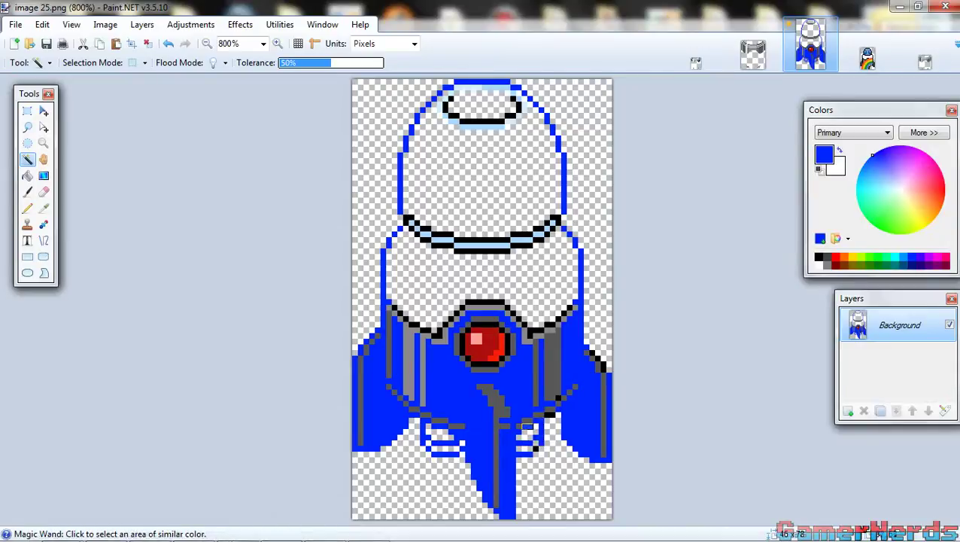
{"action": "left_click", "coordinate": [536, 448]}
{"action": "key", "text": "BackSpace"}
{"action": "left_click", "coordinate": [602, 366]}
Select the grey stripes on the left side of the base together with the grey curved line along its lower-left edge.
{"action": "left_click", "coordinate": [389, 346]}
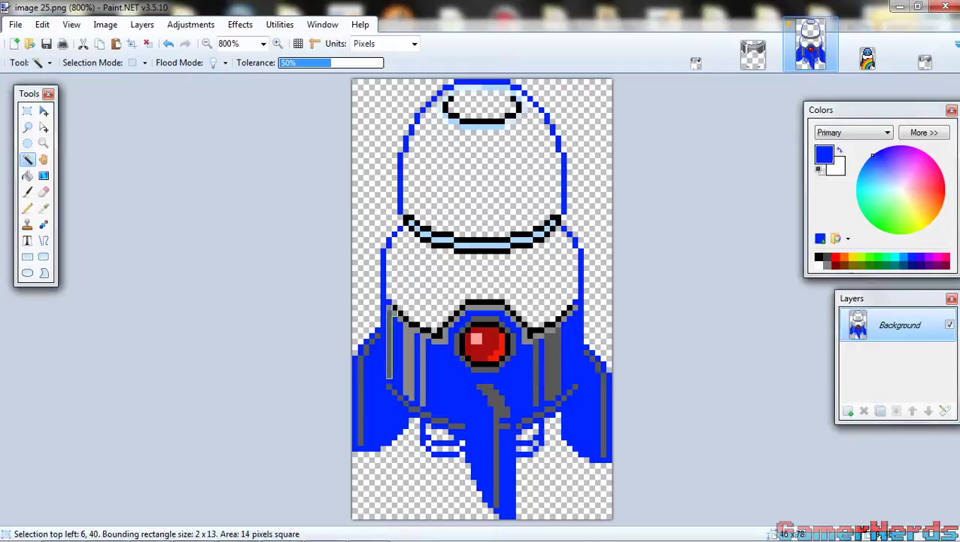
{"action": "left_click", "coordinate": [400, 318], "text": "ctrl"}
{"action": "left_click", "coordinate": [411, 358], "text": "ctrl"}
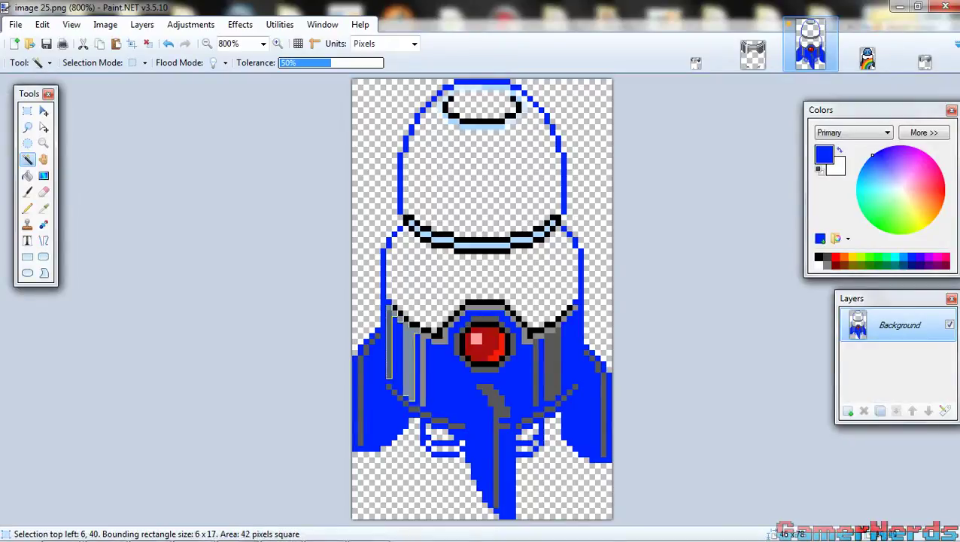
{"action": "left_click", "coordinate": [423, 370], "text": "ctrl"}
{"action": "left_click", "coordinate": [389, 387], "text": "ctrl"}
{"action": "left_click", "coordinate": [394, 391], "text": "ctrl"}
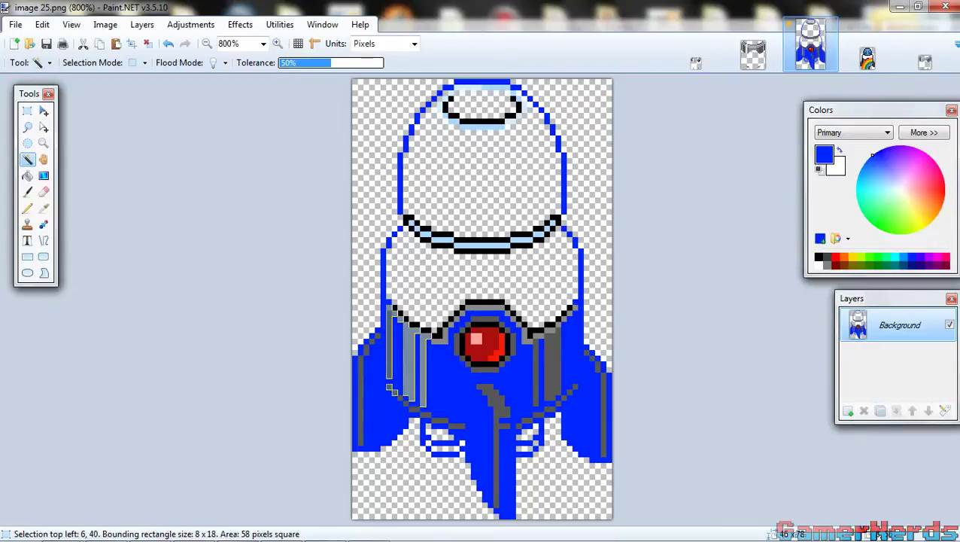
{"action": "left_click", "coordinate": [399, 397], "text": "ctrl"}
{"action": "left_click", "coordinate": [405, 401], "text": "ctrl"}
{"action": "left_click", "coordinate": [411, 407], "text": "ctrl"}
{"action": "left_click", "coordinate": [426, 415], "text": "ctrl"}
{"action": "left_click", "coordinate": [439, 419], "text": "ctrl"}
{"action": "left_click", "coordinate": [456, 425], "text": "ctrl"}
Add the left fin's grey lines and the front fin's grey highlight to the selection.
{"action": "left_click", "coordinate": [362, 399], "text": "ctrl"}
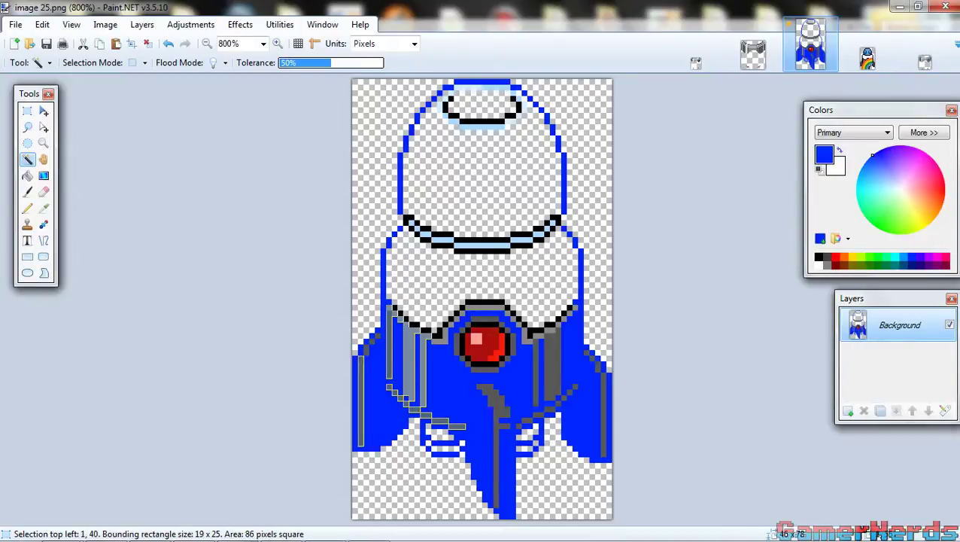
{"action": "left_click", "coordinate": [367, 350], "text": "ctrl"}
{"action": "left_click", "coordinate": [372, 342], "text": "ctrl"}
{"action": "left_click", "coordinate": [377, 336], "text": "ctrl"}
{"action": "left_click", "coordinate": [497, 422], "text": "ctrl"}
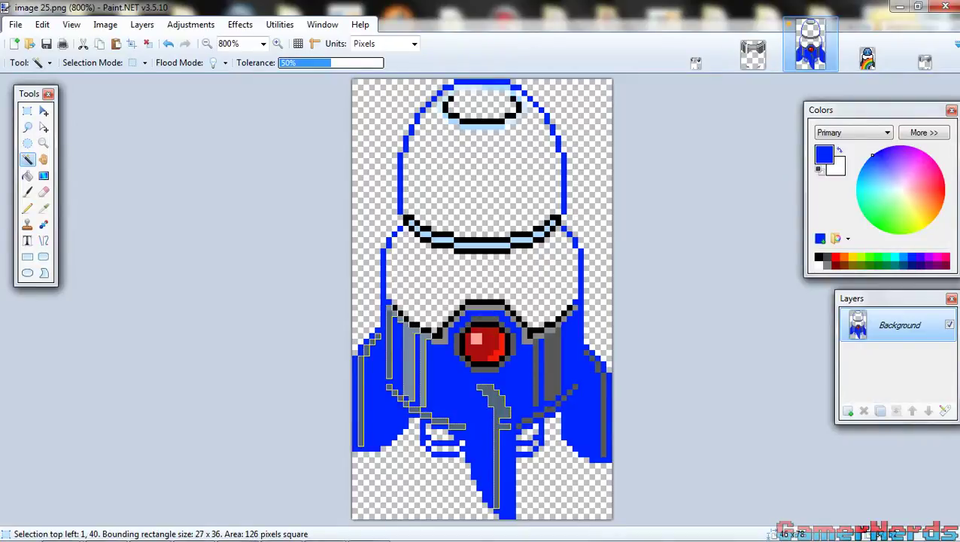
Add the grey stripes on the right side of the base and the right fin's grey lines to the selection.
{"action": "left_click", "coordinate": [553, 367], "text": "ctrl"}
{"action": "left_click", "coordinate": [564, 319], "text": "ctrl"}
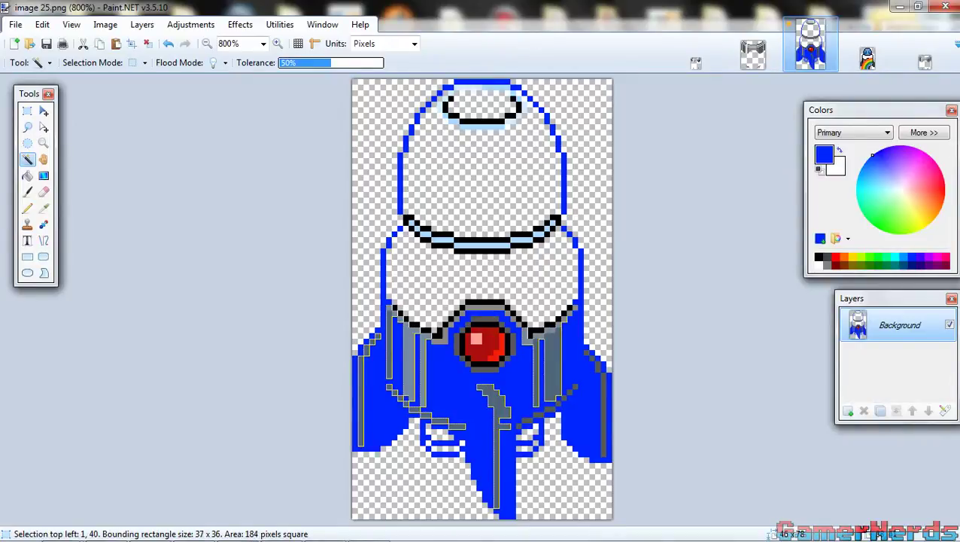
{"action": "left_click", "coordinate": [570, 314], "text": "ctrl"}
{"action": "left_click", "coordinate": [576, 308], "text": "ctrl"}
{"action": "left_click", "coordinate": [600, 366], "text": "ctrl"}
{"action": "left_click", "coordinate": [586, 353], "text": "ctrl"}
{"action": "left_click", "coordinate": [602, 414], "text": "ctrl"}
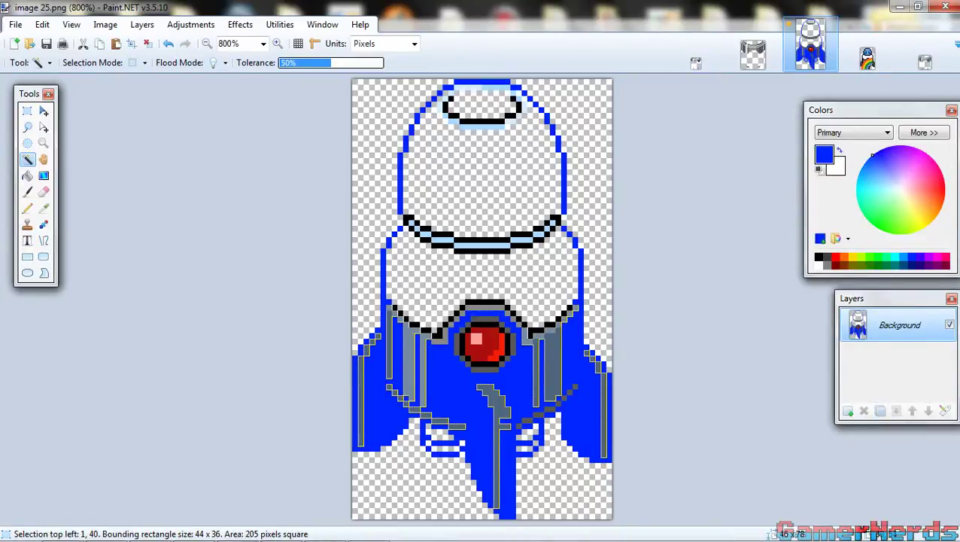
Extend the selection with the grey curved line along the base's lower-right edge.
{"action": "left_click", "coordinate": [576, 387], "text": "ctrl"}
{"action": "left_click", "coordinate": [570, 393], "text": "ctrl"}
{"action": "left_click", "coordinate": [564, 398], "text": "ctrl"}
{"action": "left_click", "coordinate": [555, 404], "text": "ctrl"}
{"action": "left_click", "coordinate": [538, 413], "text": "ctrl"}
{"action": "left_click", "coordinate": [527, 420], "text": "ctrl"}
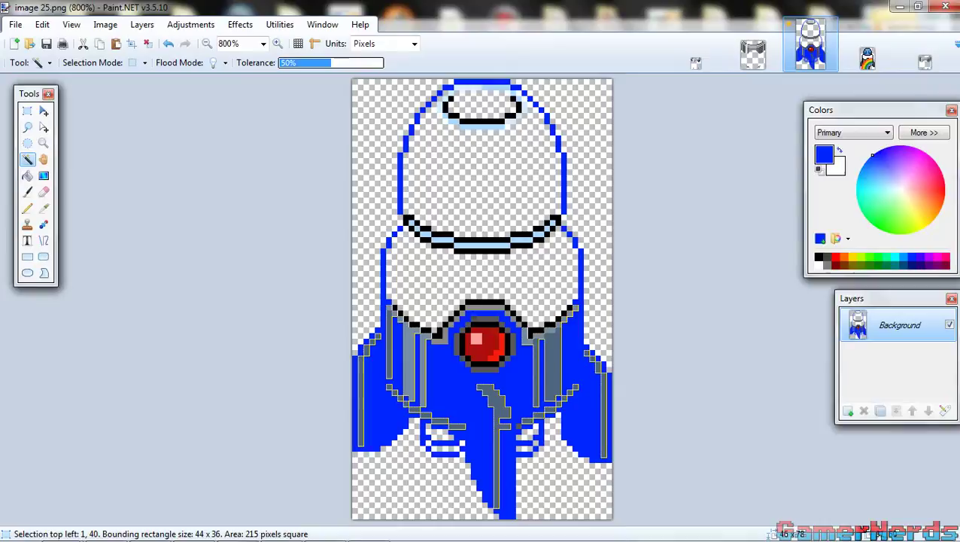
{"action": "left_click", "coordinate": [518, 425], "text": "ctrl"}
Add the grey arch above the red light to the selection and fill all selected areas with a lighter blue.
{"action": "left_click", "coordinate": [440, 341], "text": "ctrl"}
{"action": "left_click", "coordinate": [451, 325], "text": "ctrl"}
{"action": "left_click", "coordinate": [462, 314], "text": "ctrl"}
{"action": "left_click", "coordinate": [485, 308], "text": "ctrl"}
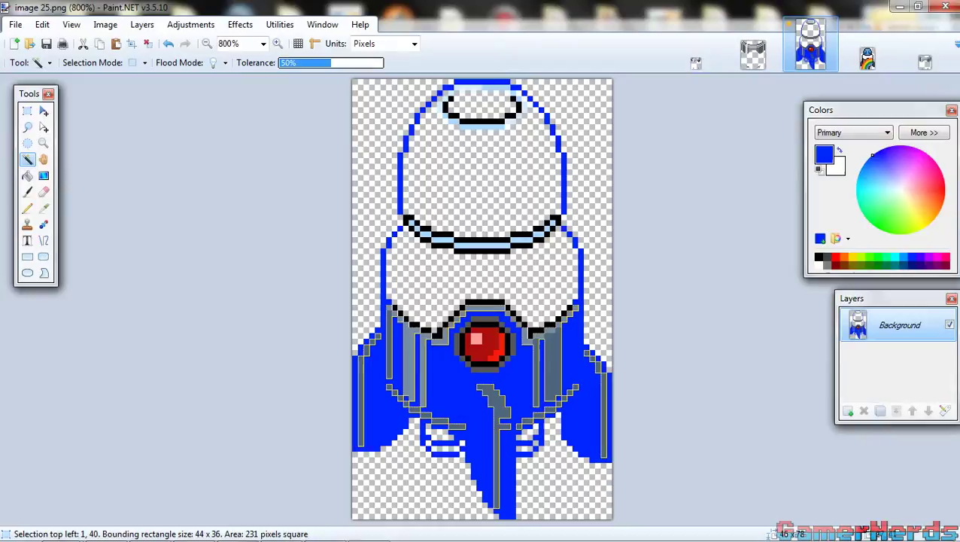
{"action": "left_click", "coordinate": [508, 314], "text": "ctrl"}
{"action": "left_click", "coordinate": [520, 324], "text": "ctrl"}
{"action": "left_click", "coordinate": [903, 257]}
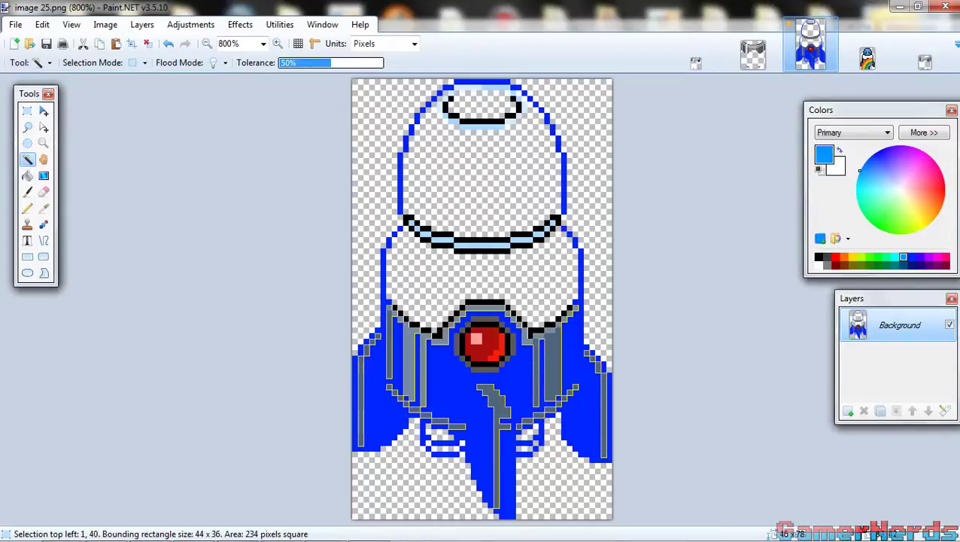
{"action": "key", "text": "BackSpace"}
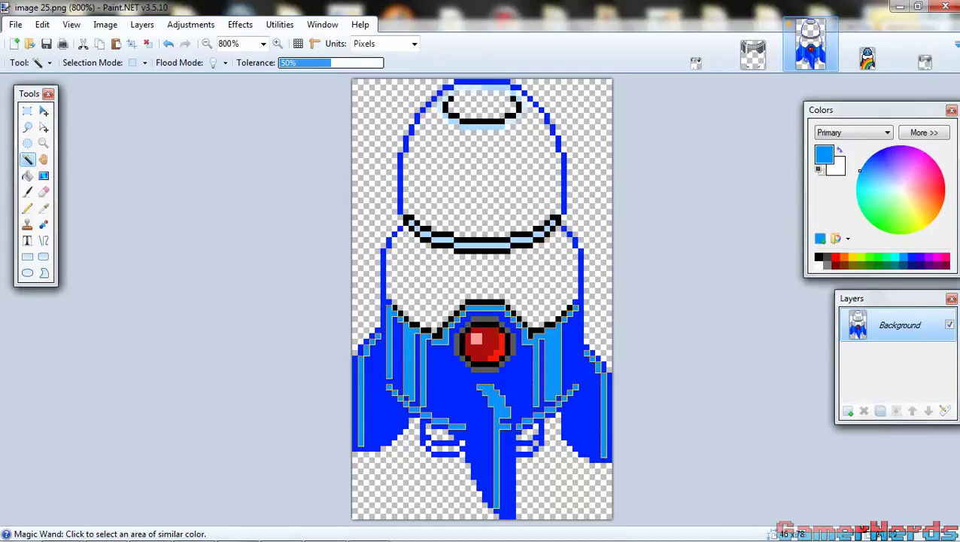
Select the pale blue band between the nose cone and the body, fill it with the lighter blue and deselect.
{"action": "left_click", "coordinate": [482, 246]}
{"action": "left_click", "coordinate": [442, 240], "text": "ctrl"}
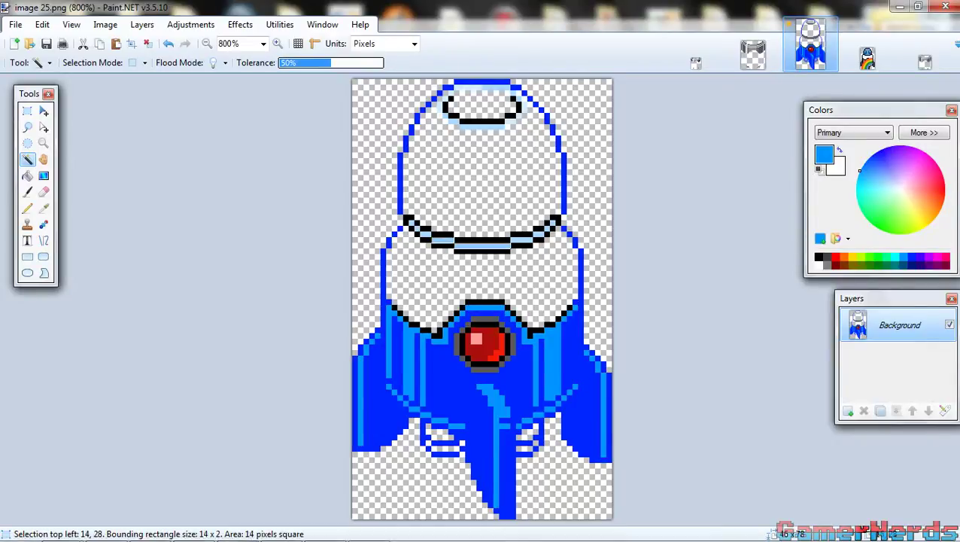
{"action": "left_click", "coordinate": [426, 235], "text": "ctrl"}
{"action": "left_click", "coordinate": [416, 228], "text": "ctrl"}
{"action": "left_click", "coordinate": [410, 222], "text": "ctrl"}
{"action": "left_click", "coordinate": [522, 240], "text": "ctrl"}
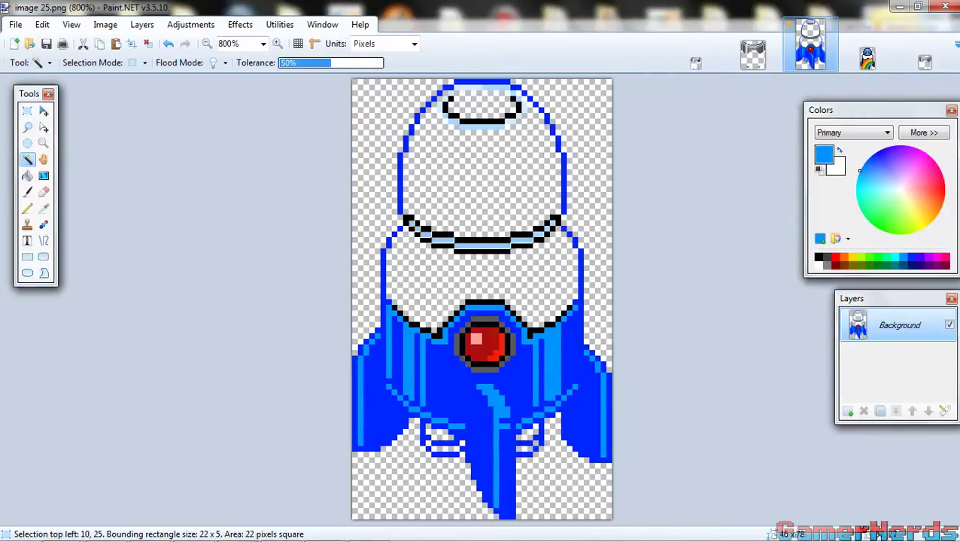
{"action": "left_click", "coordinate": [537, 234], "text": "ctrl"}
{"action": "left_click", "coordinate": [546, 229], "text": "ctrl"}
{"action": "left_click", "coordinate": [553, 222], "text": "ctrl"}
{"action": "key", "text": "BackSpace"}
{"action": "key", "text": "ctrl+d"}
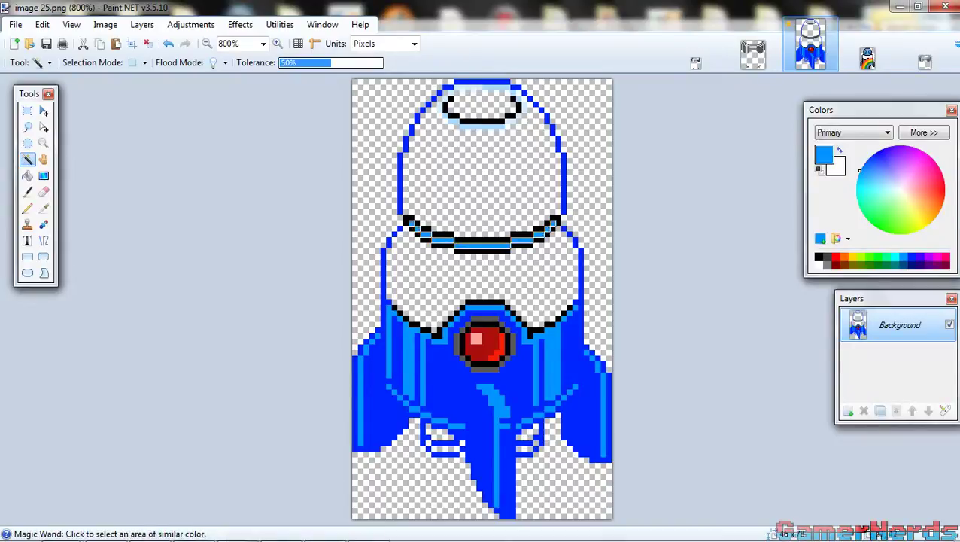
Check the pixel dimensions of image 18.png in the Resize settings without changing them.
{"action": "left_click", "coordinate": [452, 377]}
{"action": "left_click", "coordinate": [441, 434]}
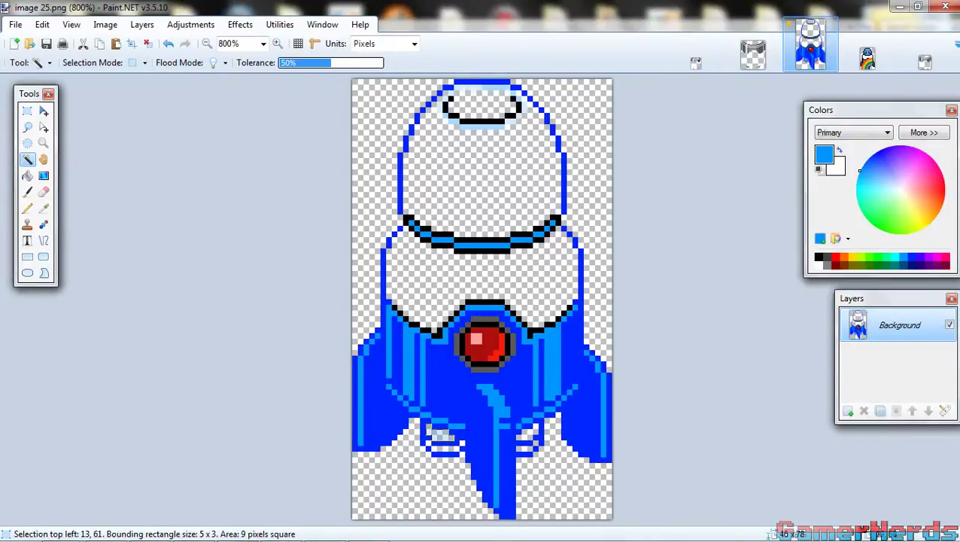
{"action": "left_click", "coordinate": [752, 50]}
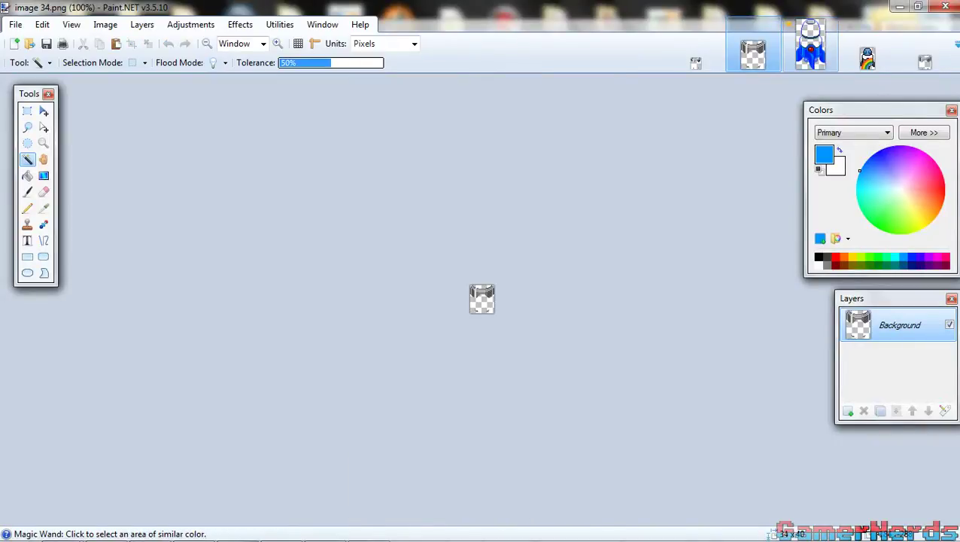
{"action": "left_click", "coordinate": [811, 47]}
{"action": "left_click", "coordinate": [867, 47]}
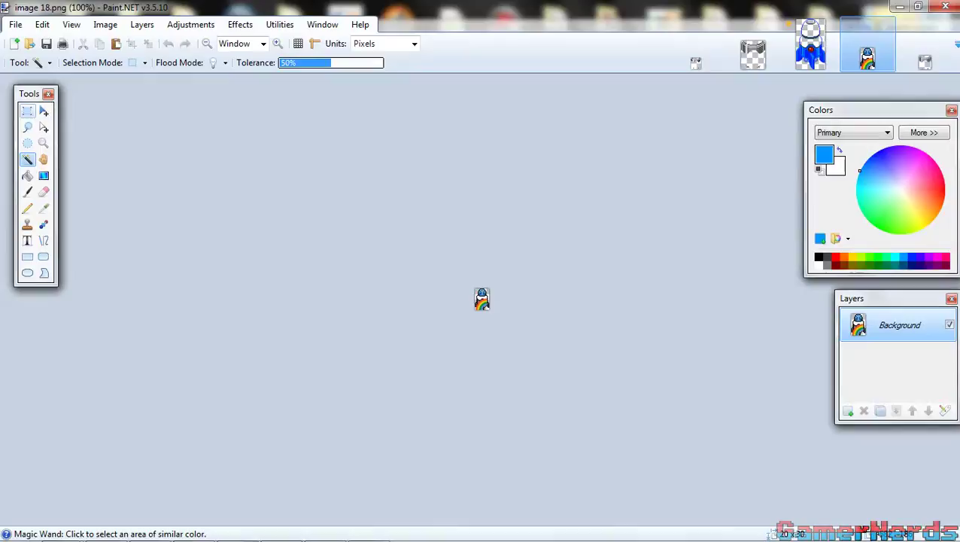
{"action": "left_click", "coordinate": [106, 25]}
{"action": "left_click", "coordinate": [129, 57]}
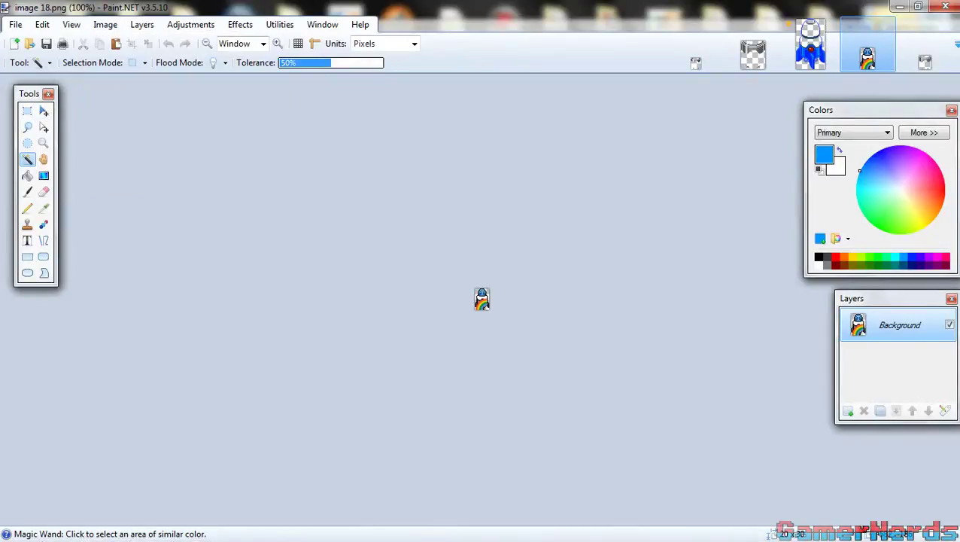
{"action": "left_click_drag", "start_coordinate": [471, 142], "coordinate": [266, 131]}
{"action": "left_click", "coordinate": [367, 129]}
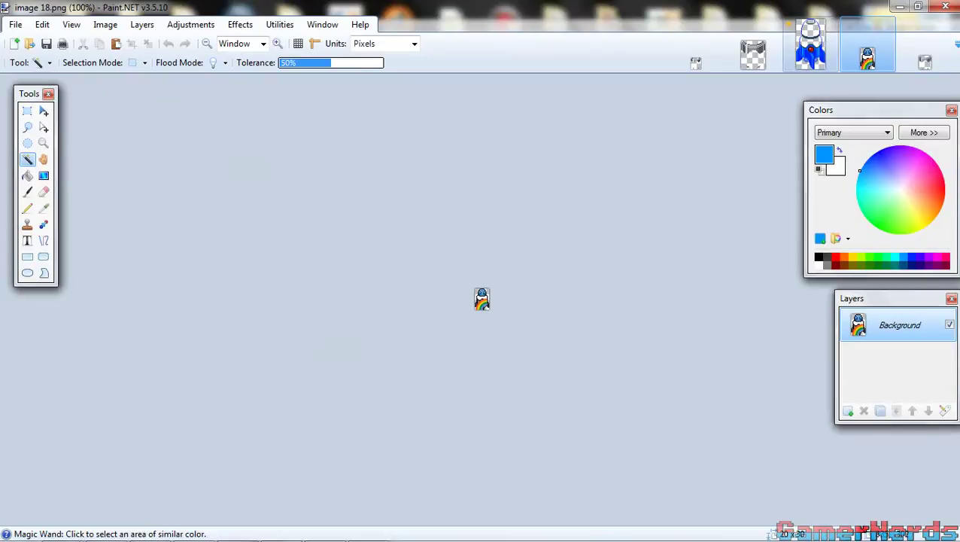
Resize image 25.png to 20 pixels wide and 30 pixels high.
{"action": "left_click", "coordinate": [811, 45]}
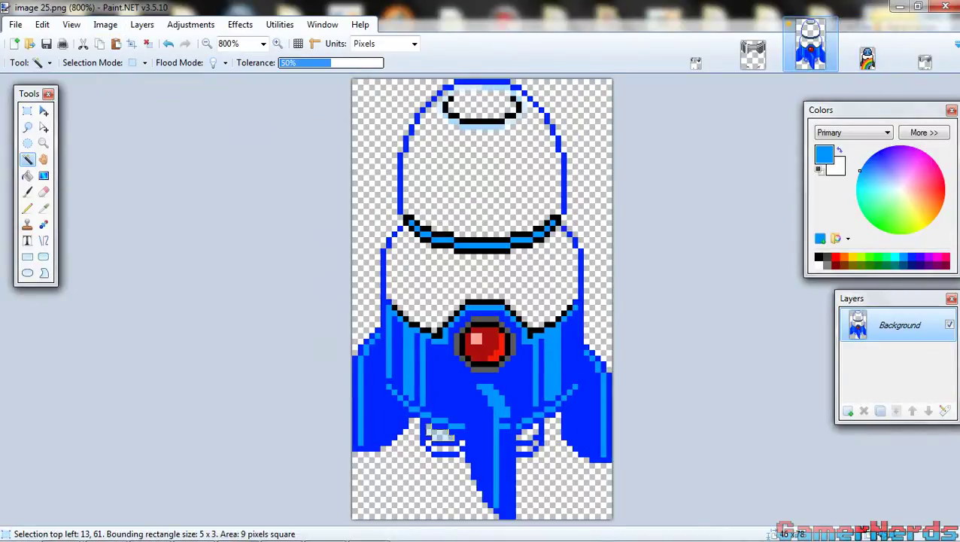
{"action": "left_click", "coordinate": [106, 24]}
{"action": "left_click", "coordinate": [126, 57]}
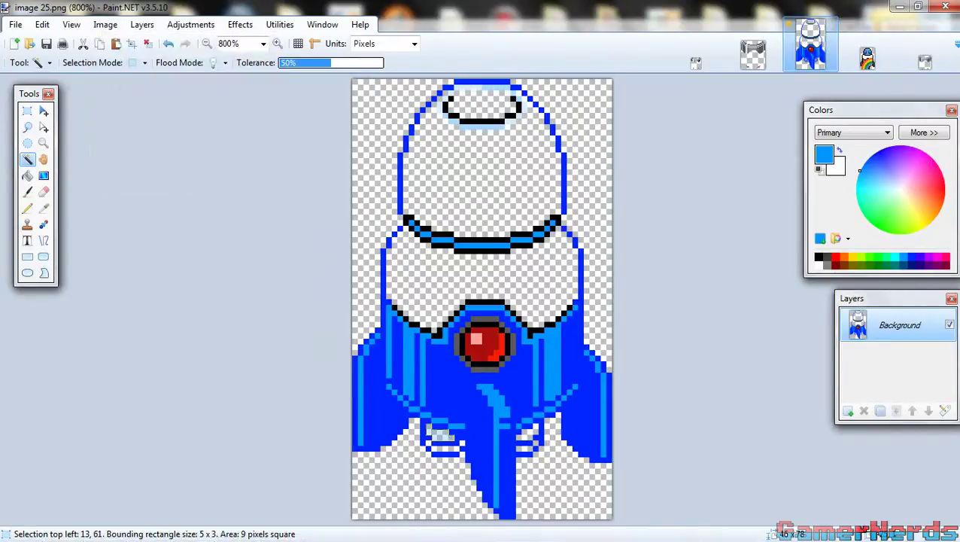
{"action": "type", "text": "20"}
{"action": "key", "text": "Tab"}
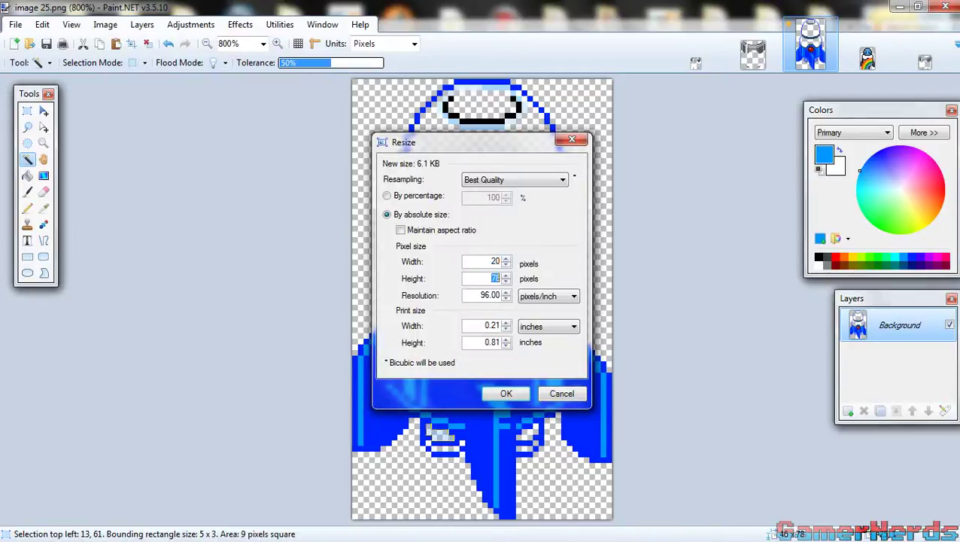
{"action": "type", "text": "30"}
{"action": "key", "text": "Return"}
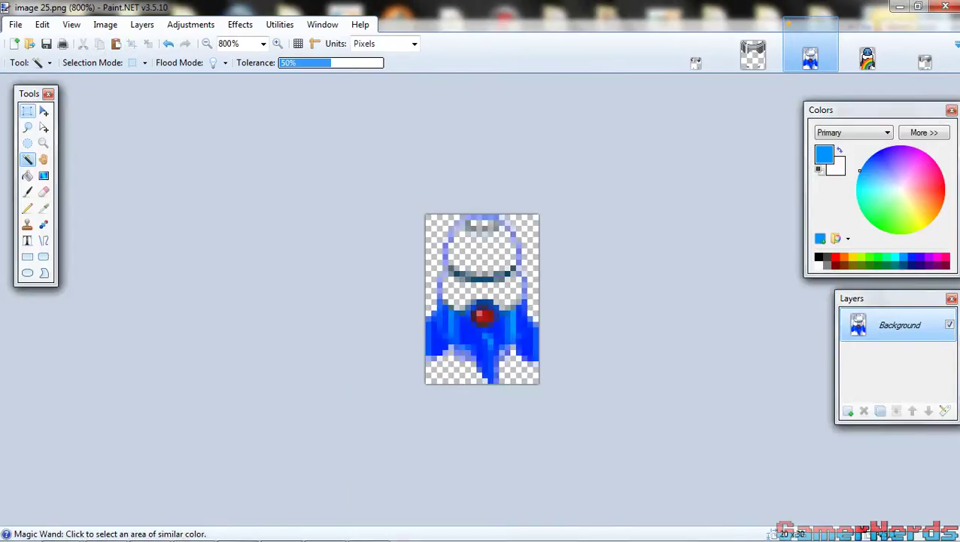
Replace the picture in image 18.png with a copy of the whole shrunken rocket and save it with auto-detected bit depth.
{"action": "key", "text": "s"}
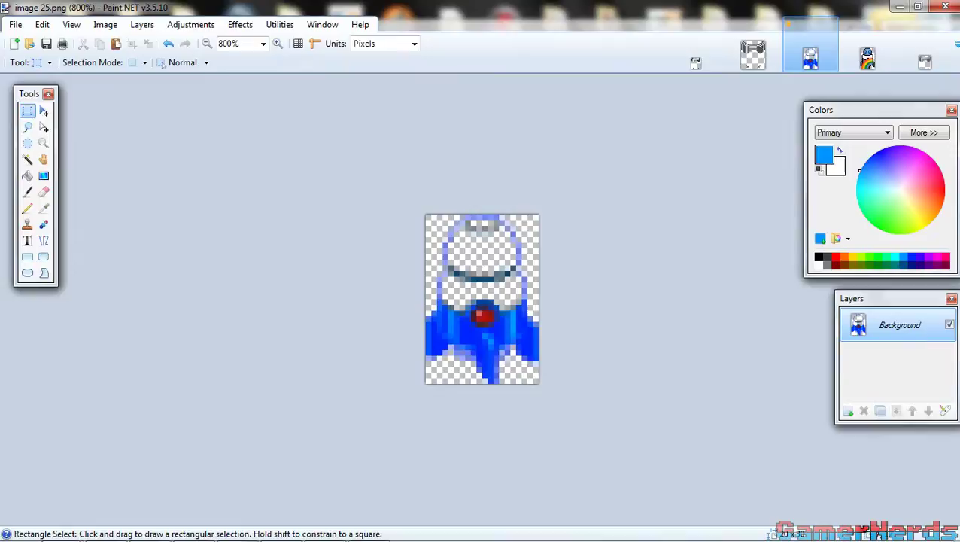
{"action": "key", "text": "m"}
{"action": "key", "text": "ctrl+a"}
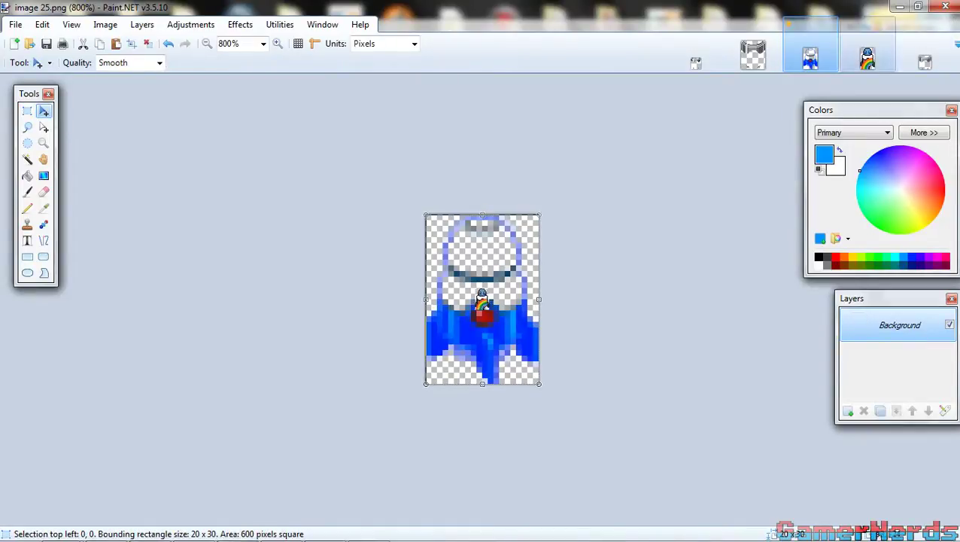
{"action": "left_click", "coordinate": [867, 56]}
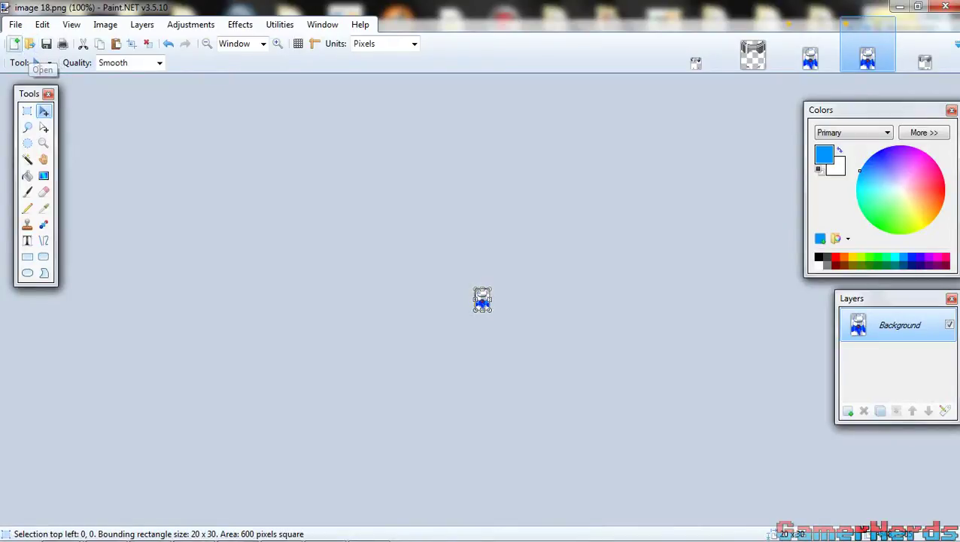
{"action": "left_click", "coordinate": [46, 44]}
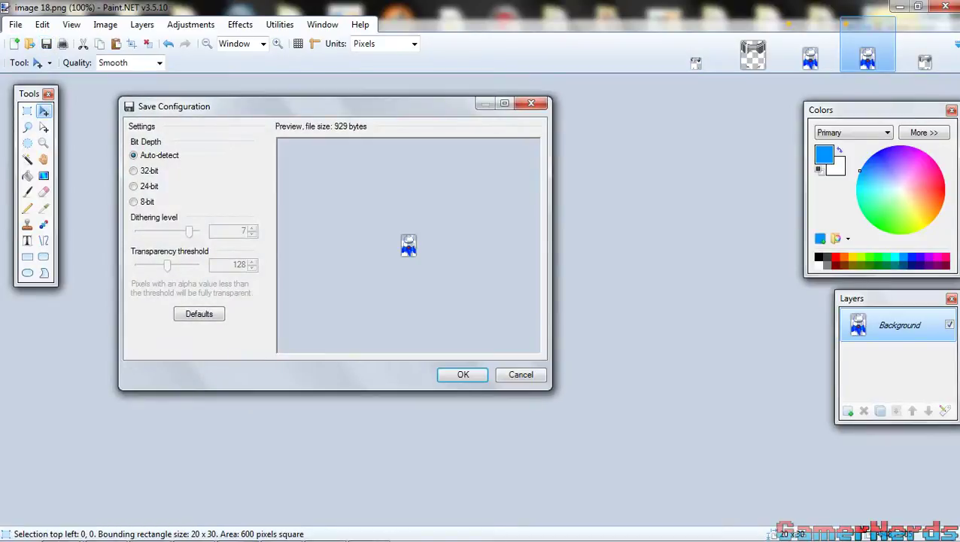
{"action": "left_click", "coordinate": [463, 374]}
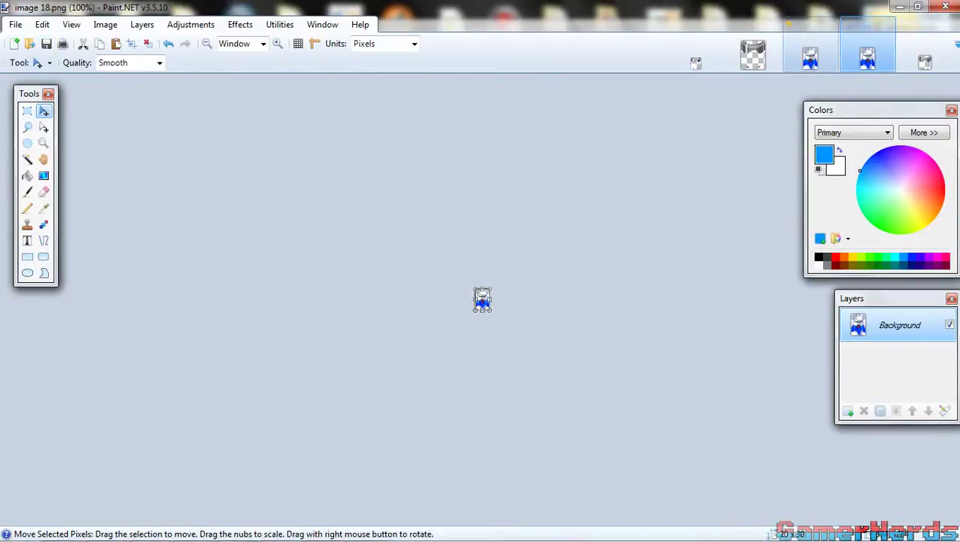
Undo the resize of image 25.png and save the full-size rocket with auto-detected bit depth.
{"action": "left_click", "coordinate": [810, 56]}
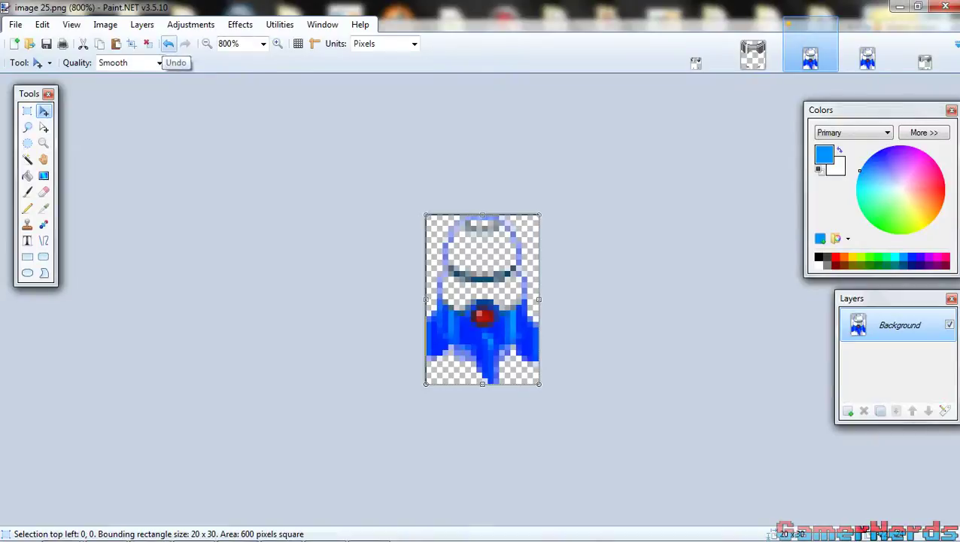
{"action": "left_click", "coordinate": [169, 44]}
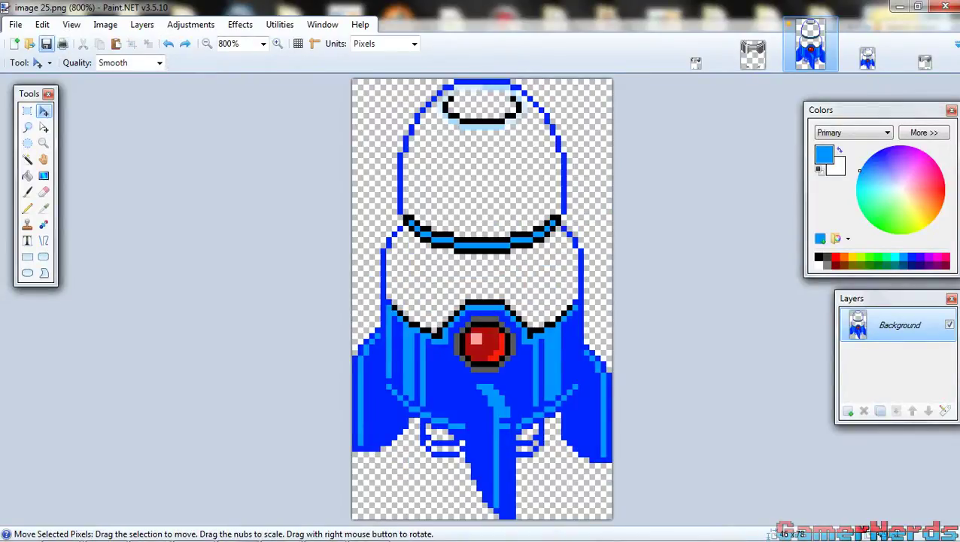
{"action": "left_click", "coordinate": [46, 44]}
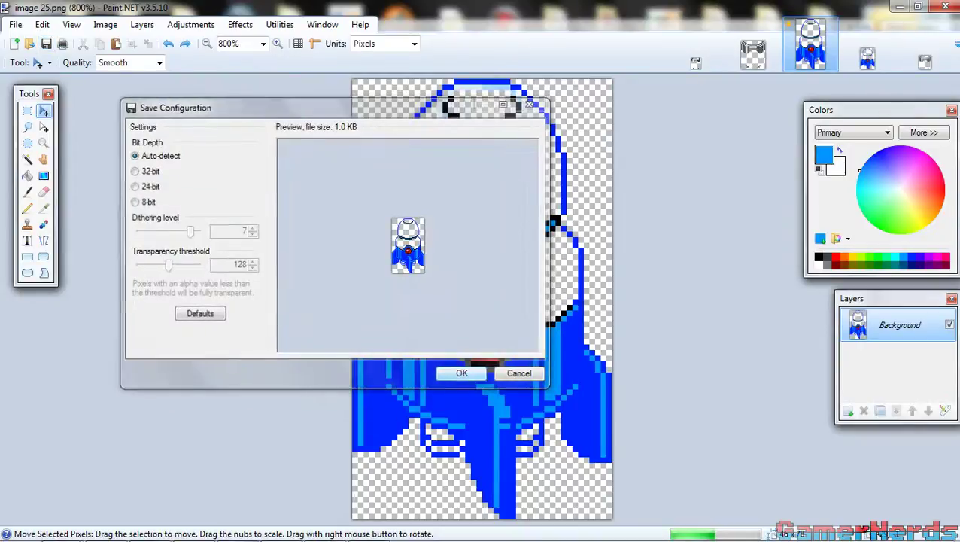
{"action": "key", "text": "Return"}
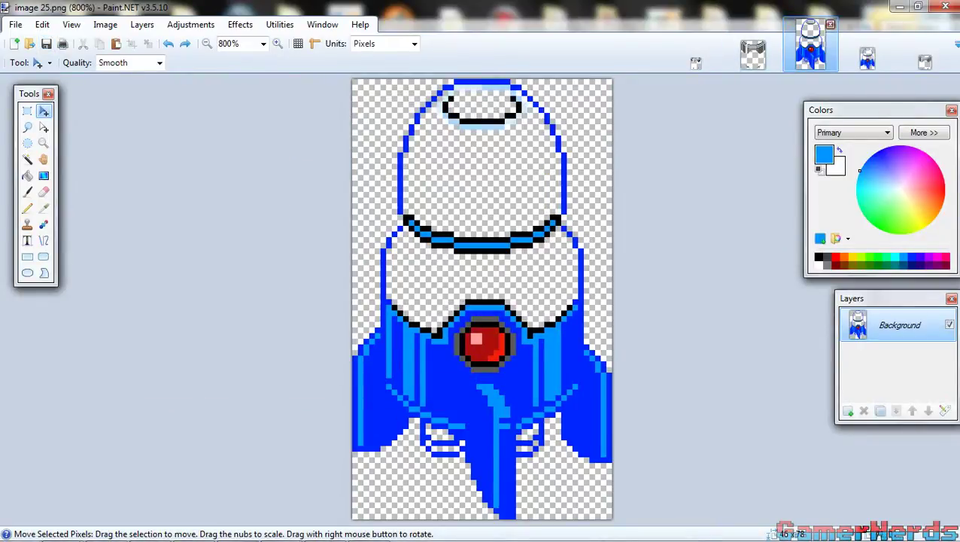
Close image 25.png and image 18.png, and bring up an enlarged view of image 17.png.
{"action": "key", "text": "ctrl+w"}
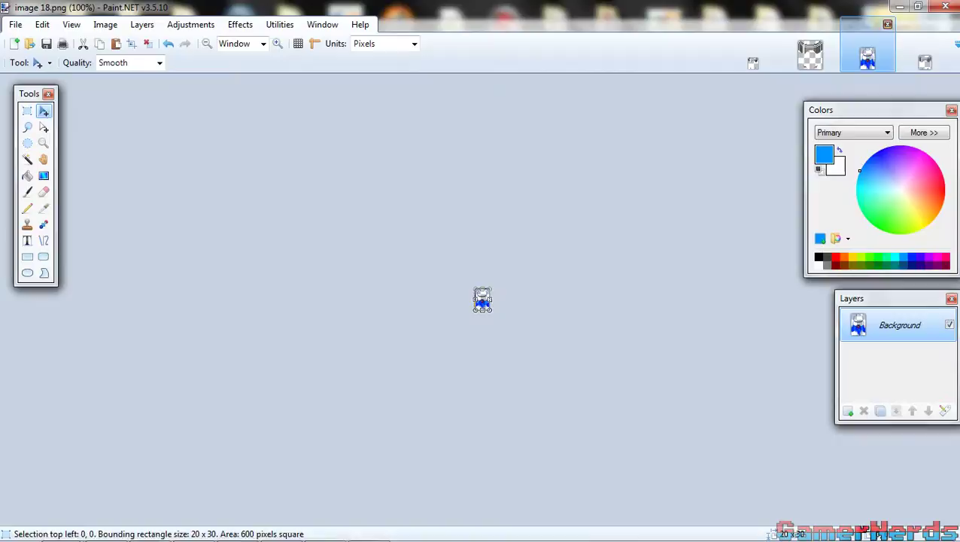
{"action": "key", "text": "ctrl+w"}
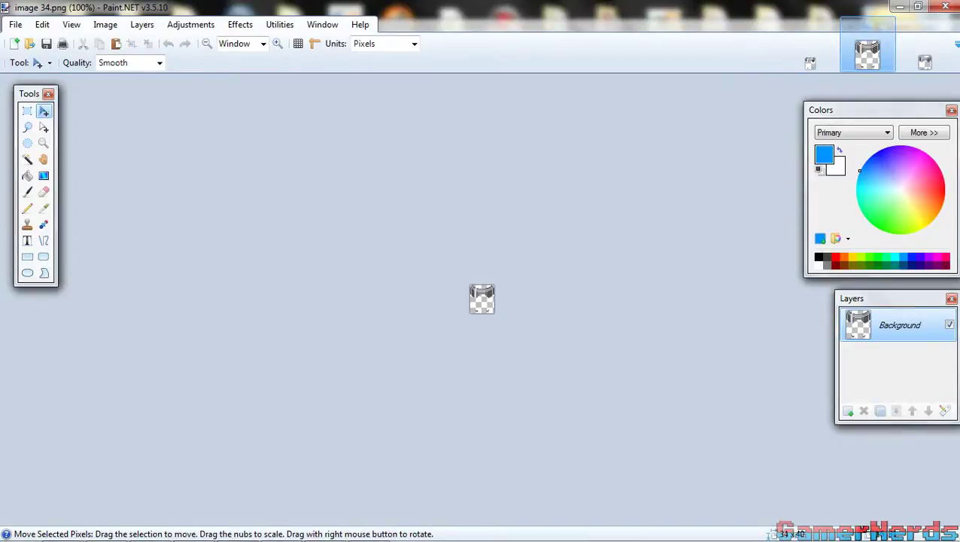
{"action": "left_click", "coordinate": [810, 53]}
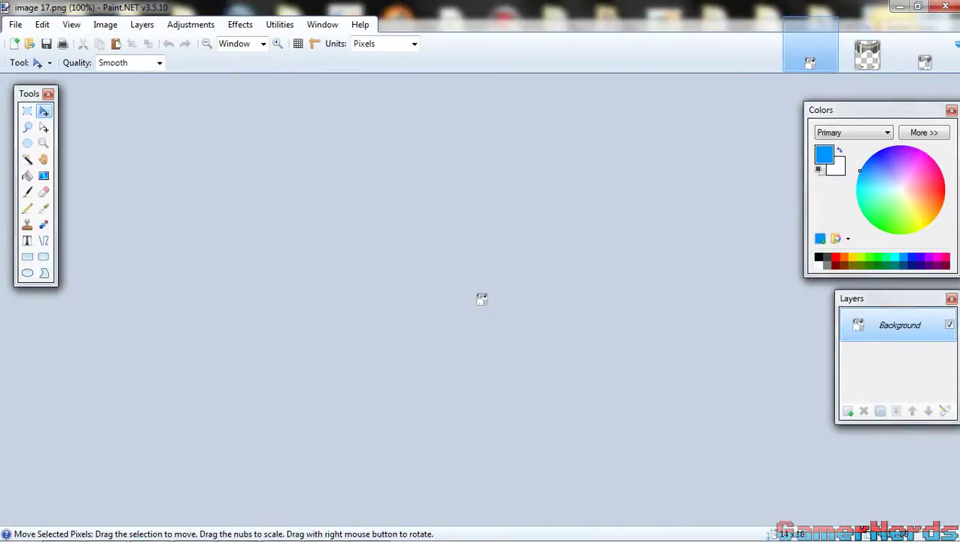
{"action": "left_click", "coordinate": [278, 44]}
{"action": "left_click", "coordinate": [277, 44]}
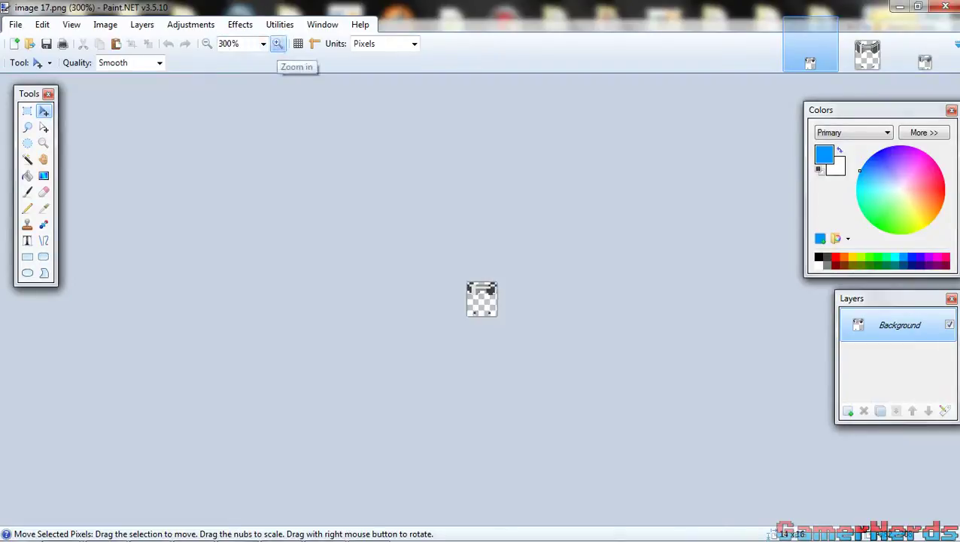
{"action": "left_click", "coordinate": [277, 44]}
{"action": "left_click", "coordinate": [277, 44]}
{"action": "left_click", "coordinate": [278, 44]}
{"action": "left_click", "coordinate": [277, 43]}
Examine image 34.png enlarged to 700%.
{"action": "left_click", "coordinate": [868, 53]}
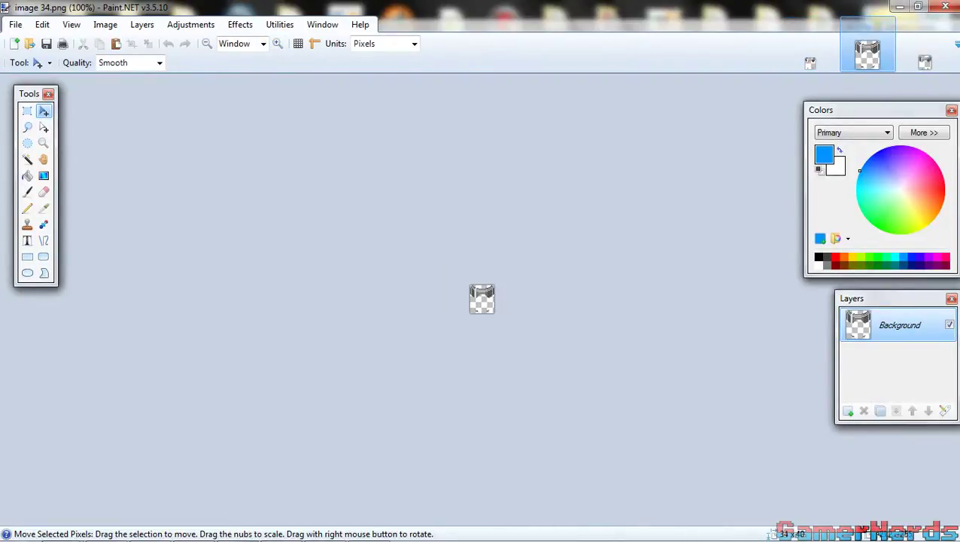
{"action": "left_click", "coordinate": [277, 44]}
{"action": "left_click", "coordinate": [278, 44]}
{"action": "left_click", "coordinate": [278, 43]}
{"action": "left_click", "coordinate": [277, 44]}
{"action": "left_click", "coordinate": [278, 43]}
{"action": "left_click", "coordinate": [277, 43]}
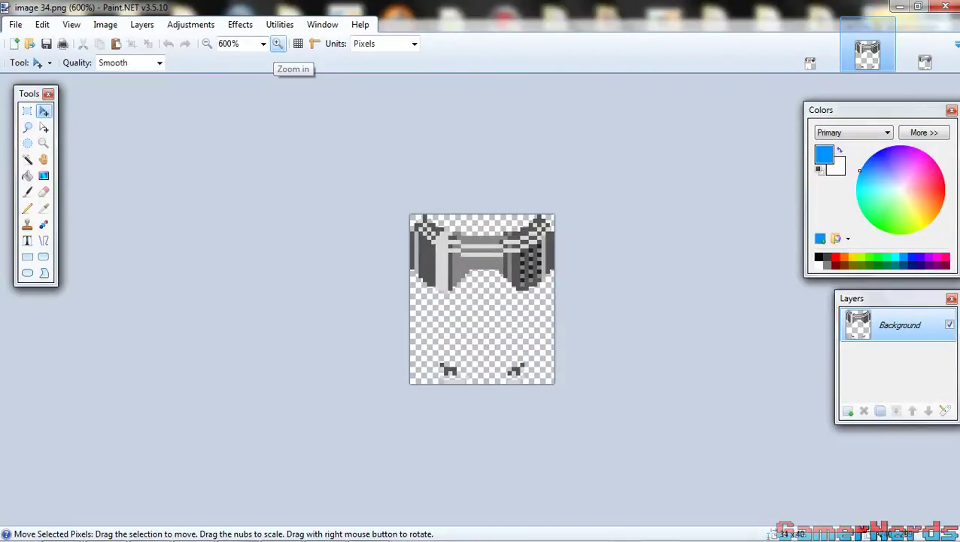
{"action": "left_click", "coordinate": [278, 44]}
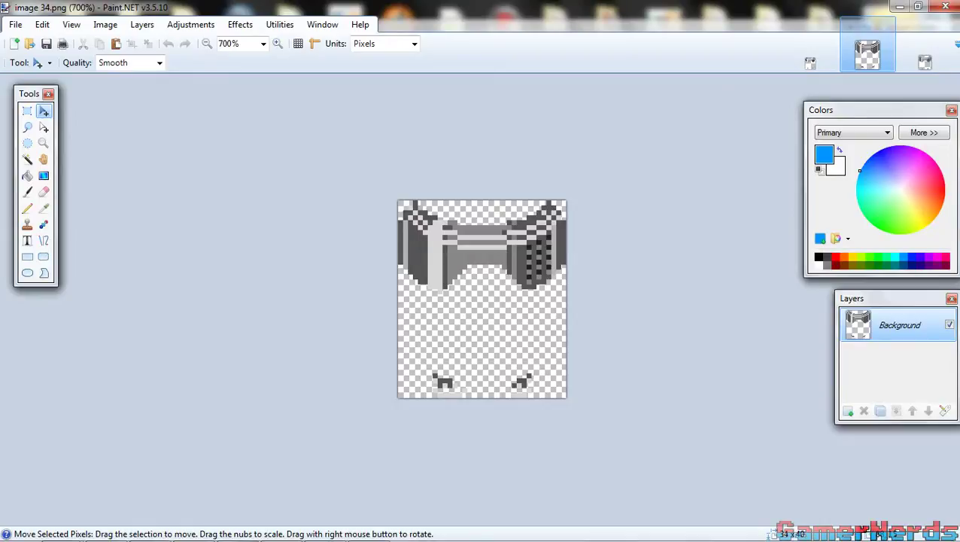
Select the dark grey pixels at the band's left end and in both small bottom pieces with the Magic Wand, and fill them dark blue.
{"action": "left_click", "coordinate": [834, 258]}
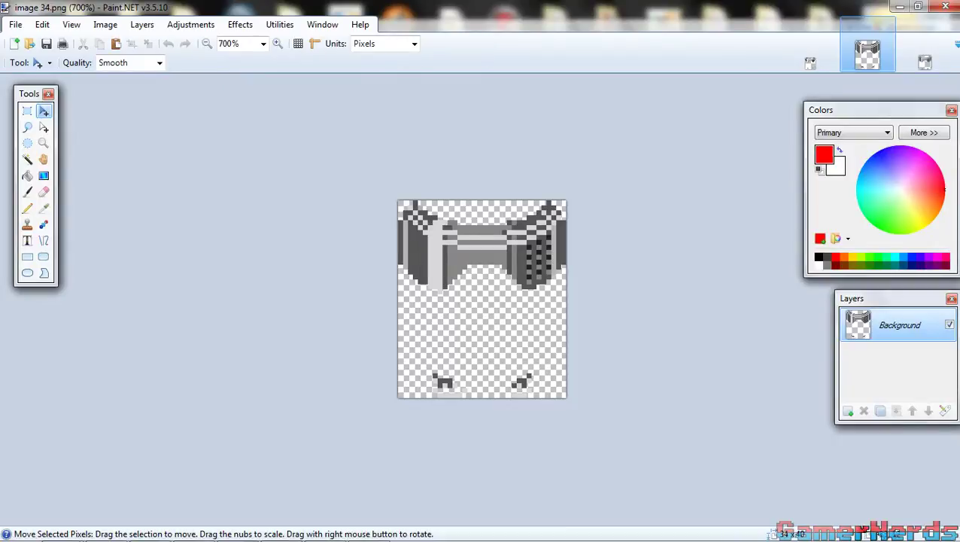
{"action": "left_click", "coordinate": [27, 159]}
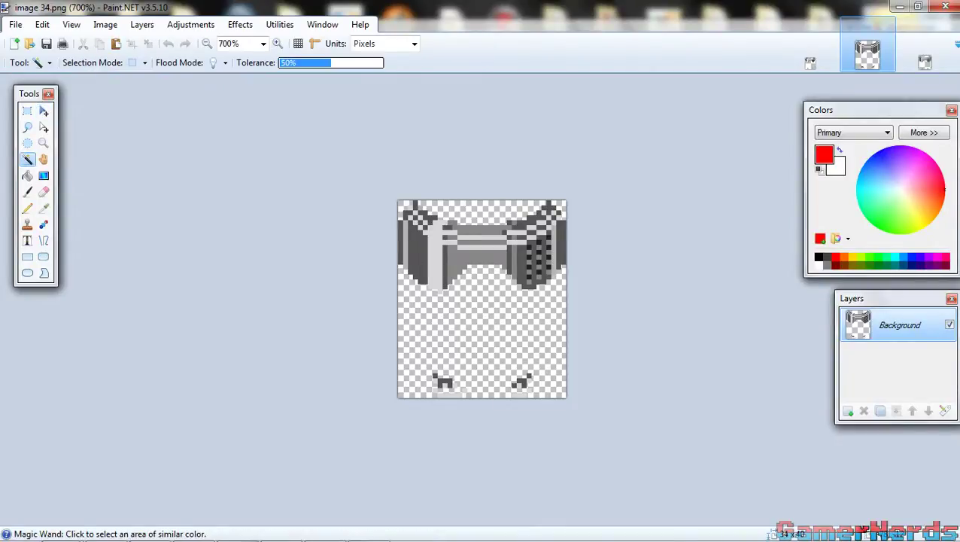
{"action": "left_click", "coordinate": [400, 243]}
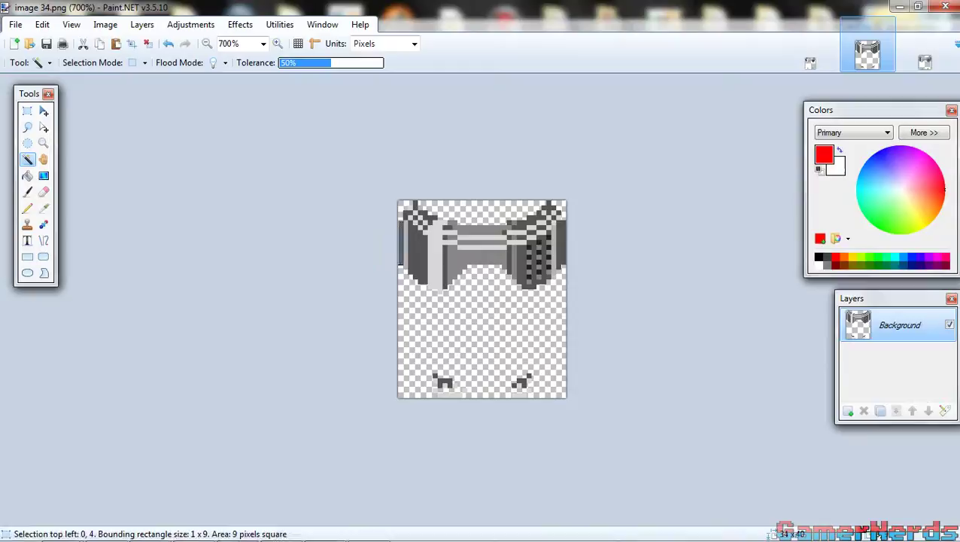
{"action": "left_click", "coordinate": [418, 256], "text": "ctrl"}
{"action": "left_click", "coordinate": [407, 215]}
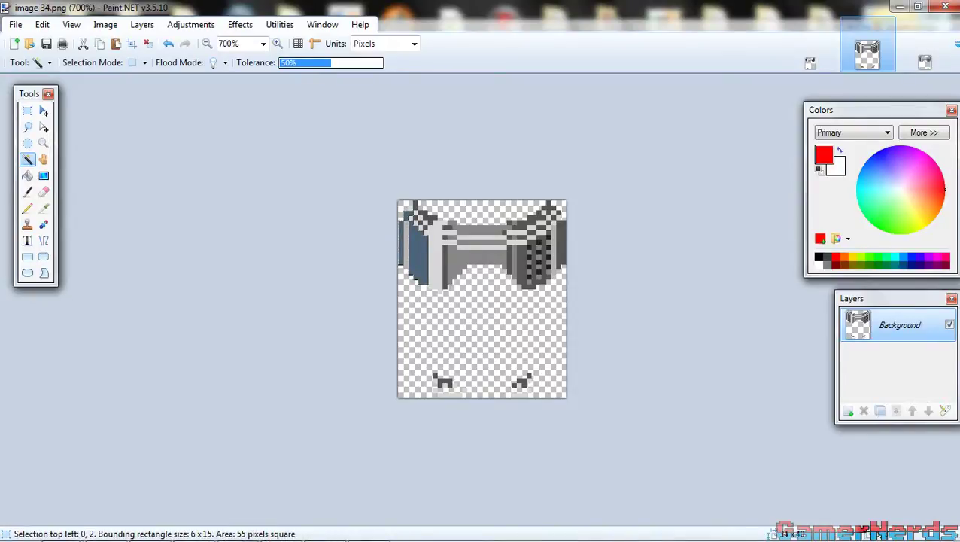
{"action": "left_click", "coordinate": [418, 221]}
{"action": "left_click", "coordinate": [423, 227]}
{"action": "left_click", "coordinate": [426, 219], "text": "ctrl"}
{"action": "left_click", "coordinate": [416, 205], "text": "ctrl"}
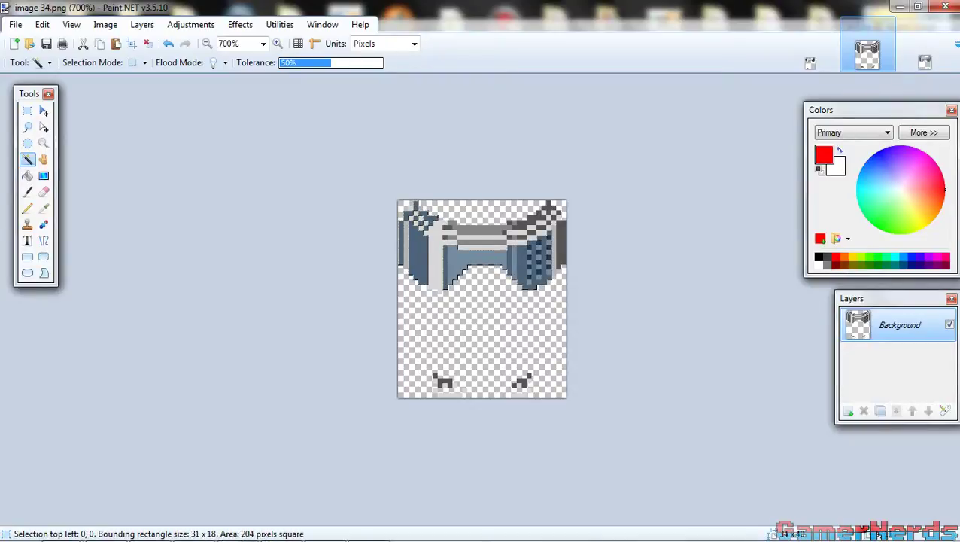
{"action": "key", "text": "ctrl+d"}
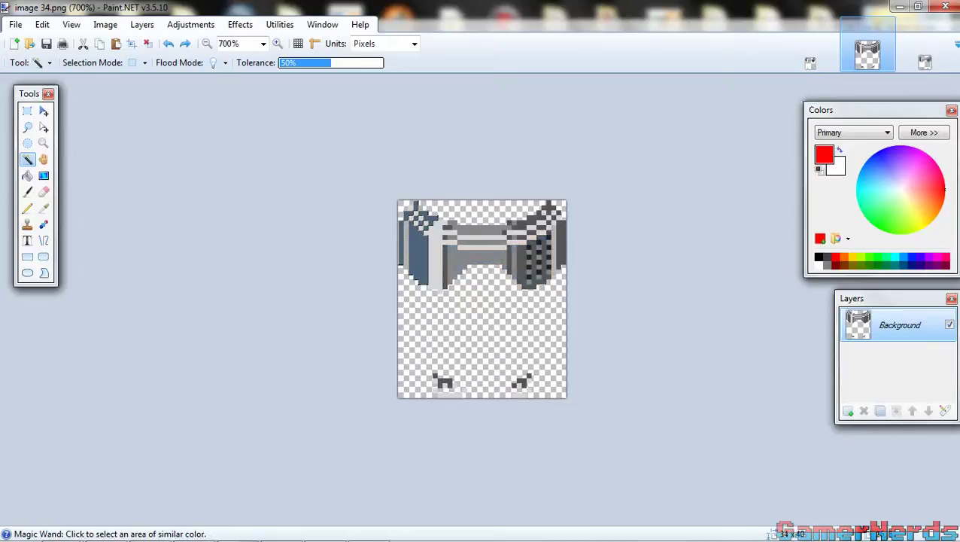
{"action": "left_click", "coordinate": [517, 238], "text": "ctrl"}
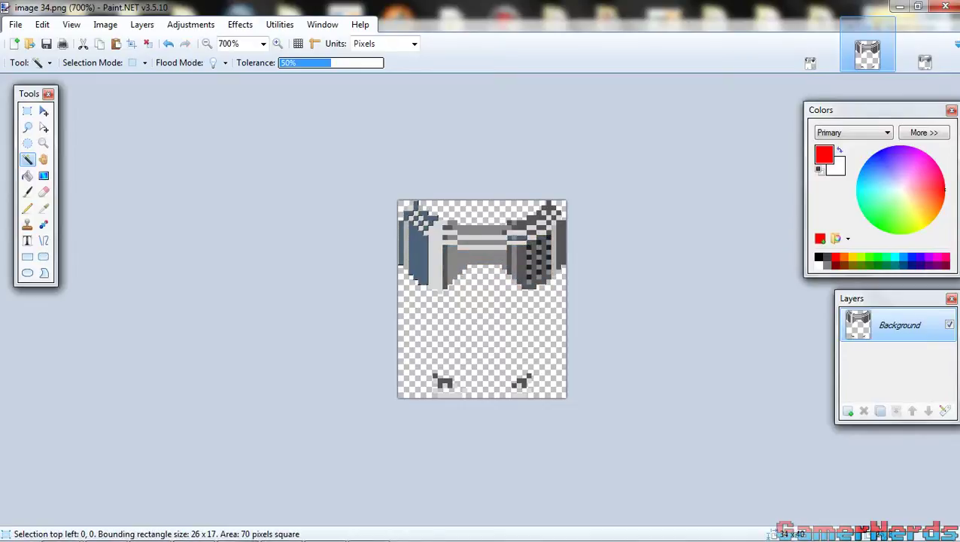
{"action": "key", "text": "ctrl+z"}
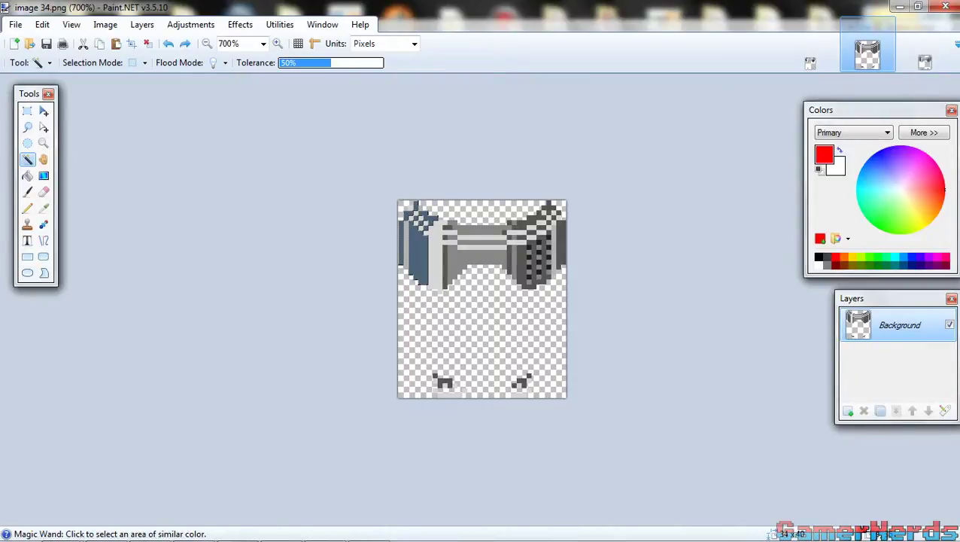
{"action": "left_click", "coordinate": [445, 380], "text": "ctrl"}
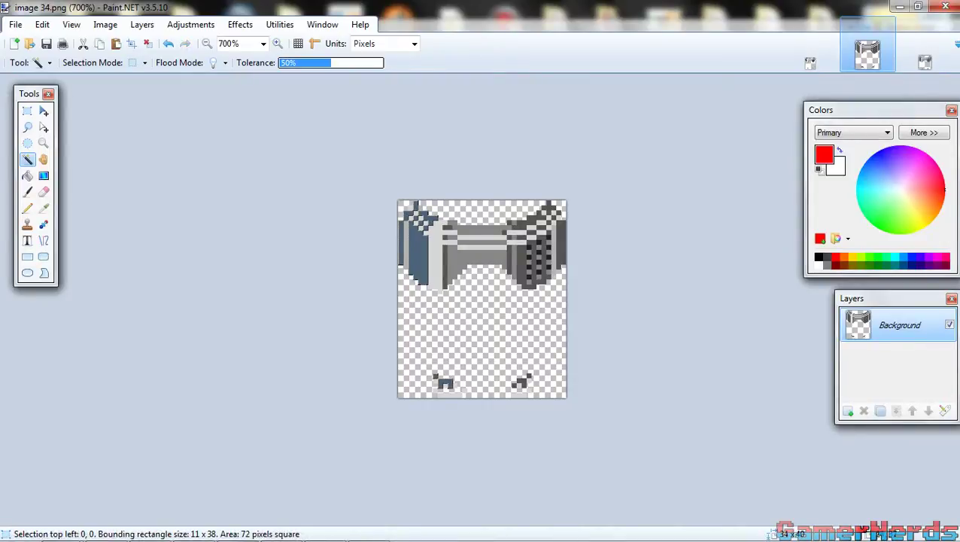
{"action": "left_click", "coordinate": [520, 382], "text": "ctrl"}
{"action": "left_click", "coordinate": [529, 374], "text": "ctrl"}
{"action": "left_click", "coordinate": [904, 257]}
{"action": "key", "text": "BackSpace"}
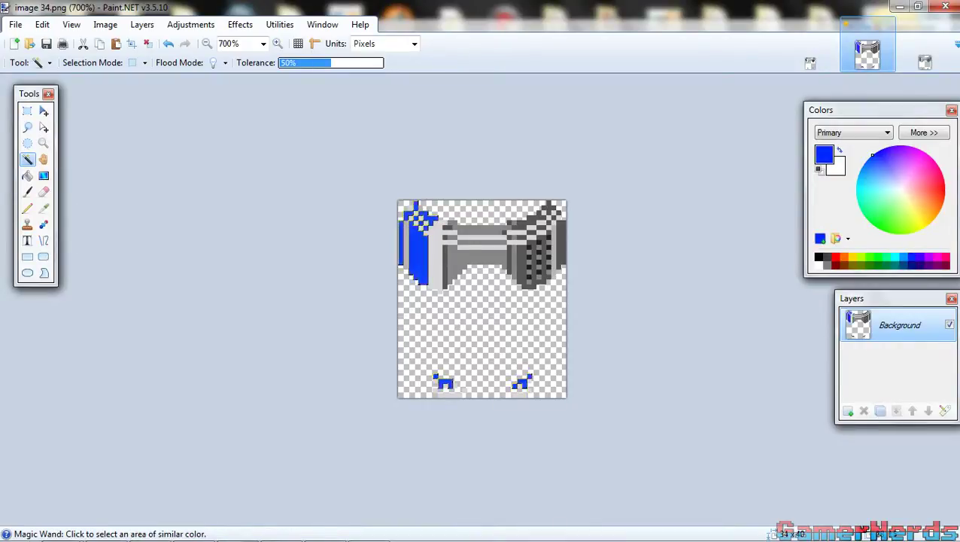
Select the grey areas in the middle and right part of the band with the Magic Wand, and fill them light blue.
{"action": "left_click", "coordinate": [445, 258]}
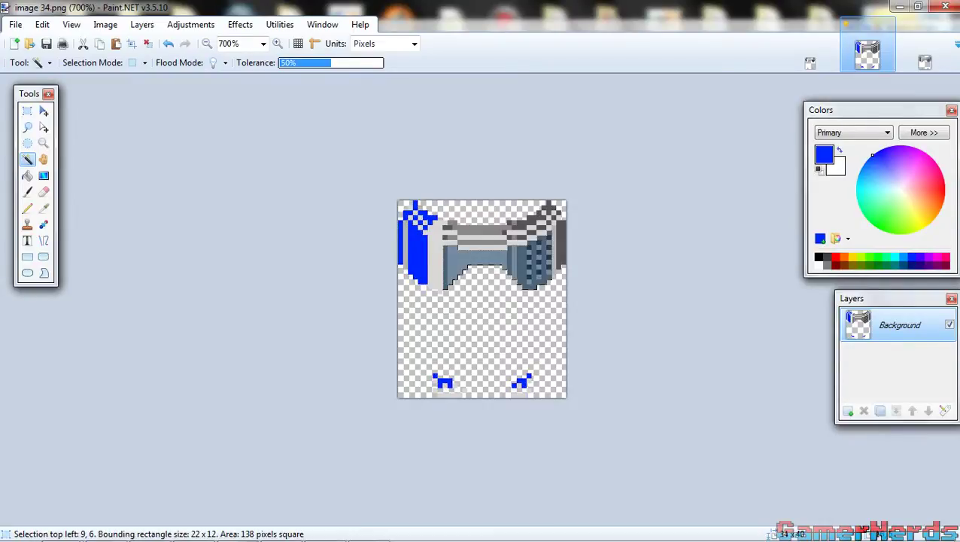
{"action": "left_click", "coordinate": [483, 242], "text": "ctrl"}
{"action": "left_click", "coordinate": [450, 237], "text": "ctrl"}
{"action": "left_click", "coordinate": [482, 230], "text": "ctrl"}
{"action": "left_click", "coordinate": [517, 238], "text": "ctrl"}
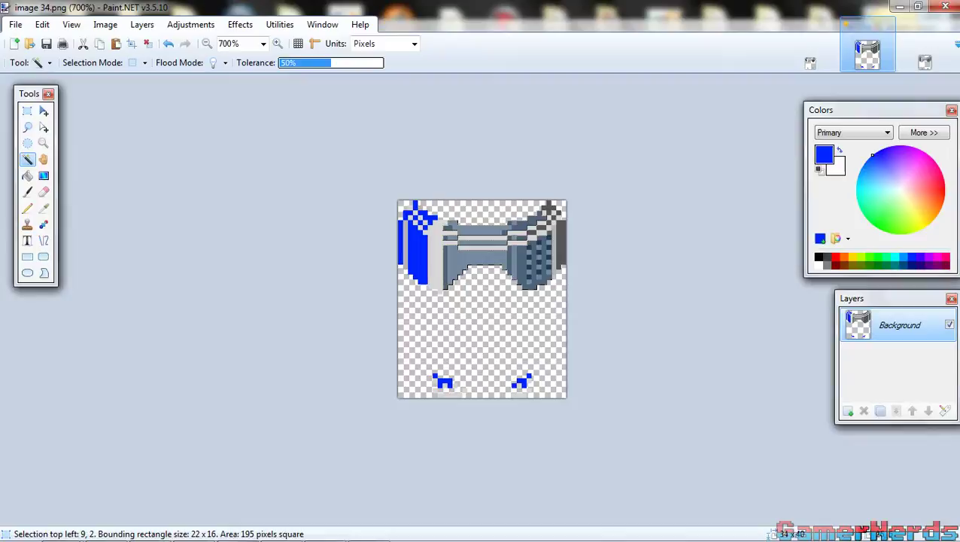
{"action": "left_click", "coordinate": [540, 227], "text": "ctrl"}
{"action": "left_click", "coordinate": [548, 222], "text": "ctrl"}
{"action": "left_click", "coordinate": [553, 204], "text": "ctrl"}
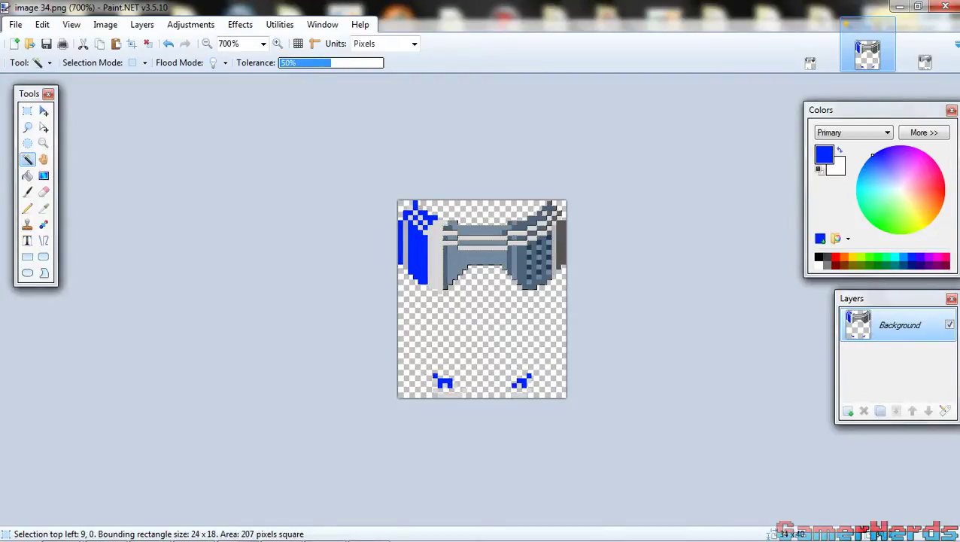
{"action": "left_click", "coordinate": [561, 244], "text": "ctrl"}
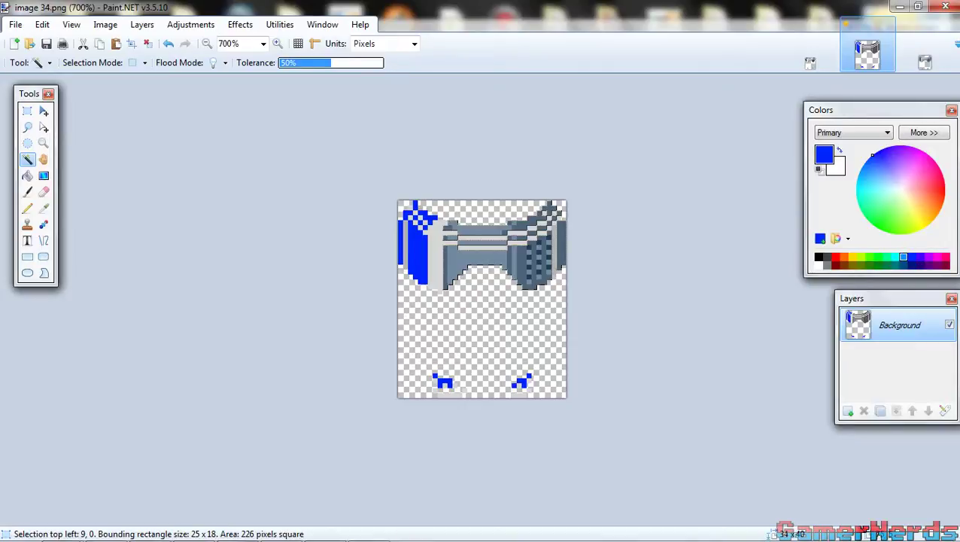
{"action": "left_click", "coordinate": [903, 257]}
{"action": "key", "text": "BackSpace"}
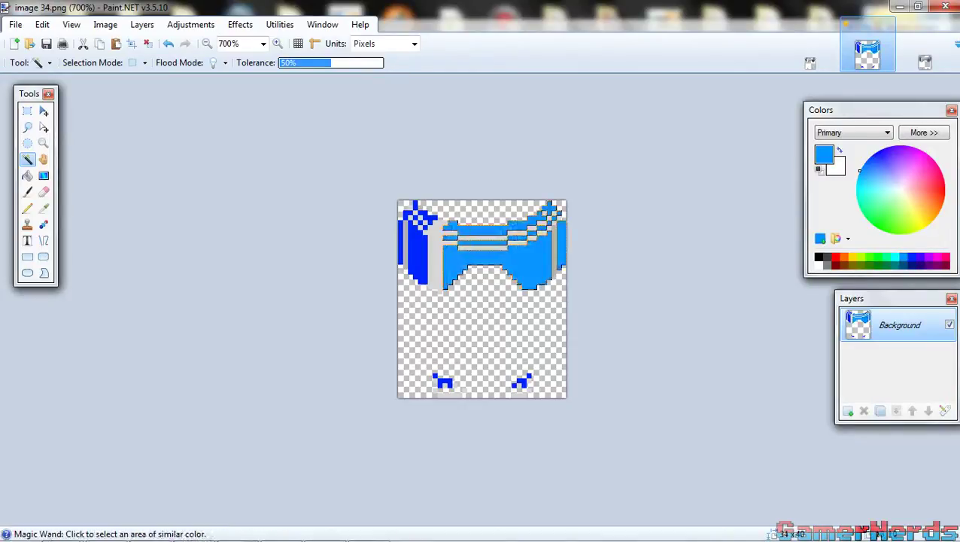
Select all light grey stripes and checker pixels across the band with the Magic Wand, and fill them red.
{"action": "left_click", "coordinate": [835, 257]}
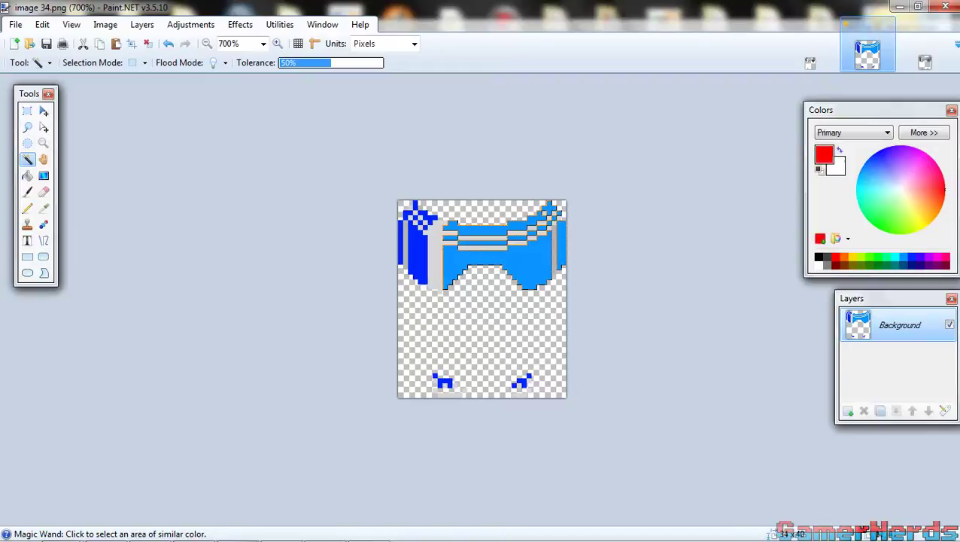
{"action": "left_click", "coordinate": [435, 256]}
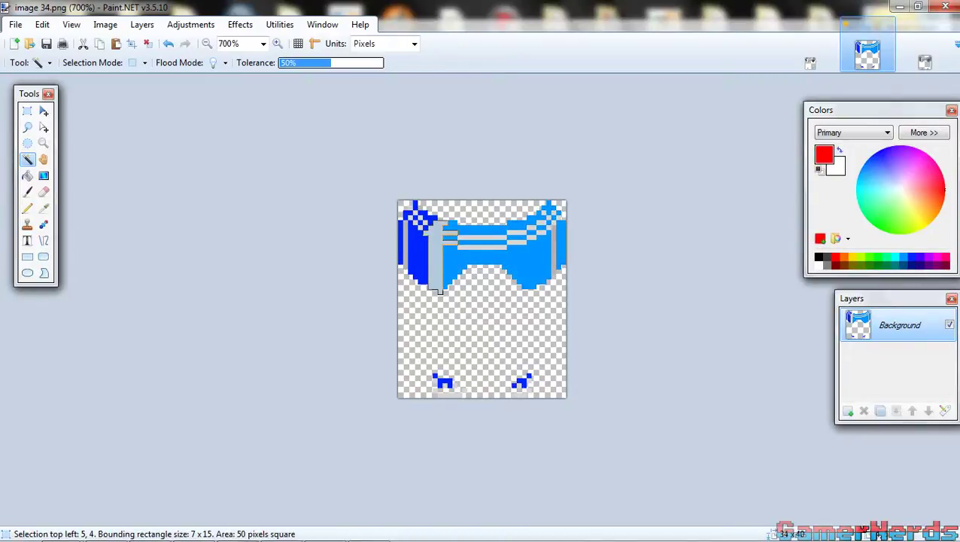
{"action": "left_click", "coordinate": [419, 226], "text": "ctrl"}
{"action": "left_click", "coordinate": [416, 212], "text": "ctrl"}
{"action": "left_click", "coordinate": [410, 218], "text": "ctrl"}
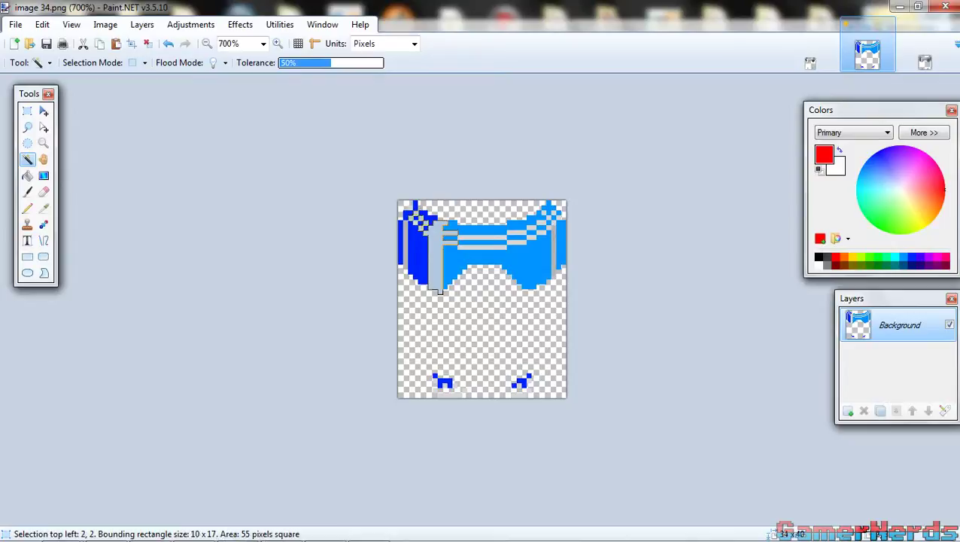
{"action": "left_click", "coordinate": [405, 246], "text": "ctrl"}
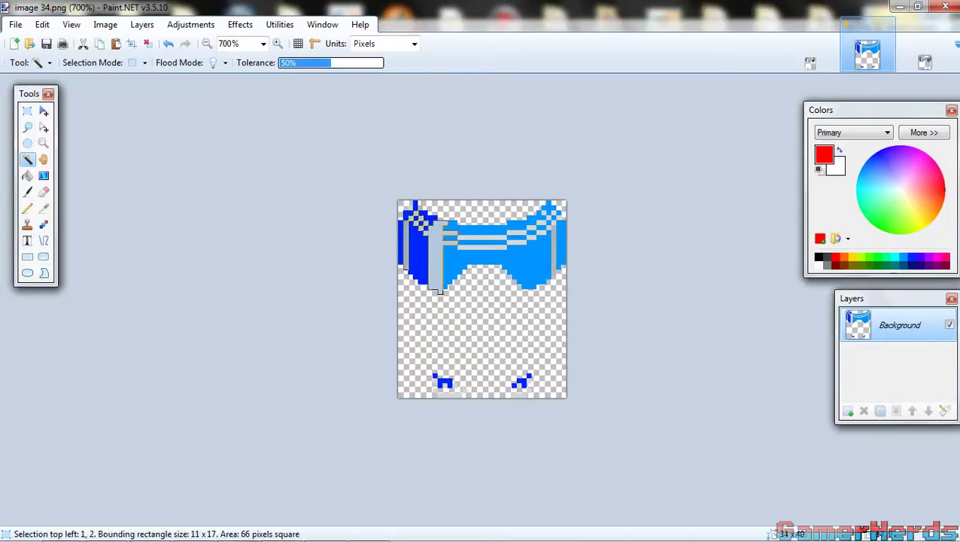
{"action": "left_click", "coordinate": [483, 247], "text": "ctrl"}
{"action": "left_click", "coordinate": [482, 237], "text": "ctrl"}
{"action": "left_click", "coordinate": [517, 243], "text": "ctrl"}
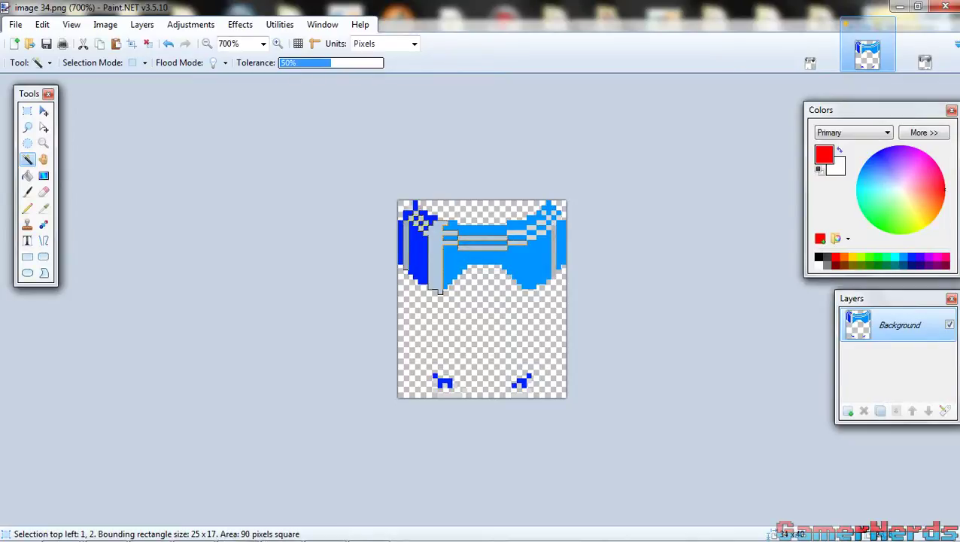
{"action": "left_click", "coordinate": [517, 233], "text": "ctrl"}
{"action": "left_click", "coordinate": [532, 227], "text": "ctrl"}
{"action": "left_click", "coordinate": [532, 237], "text": "ctrl"}
{"action": "left_click", "coordinate": [542, 232], "text": "ctrl"}
{"action": "left_click", "coordinate": [541, 222], "text": "ctrl"}
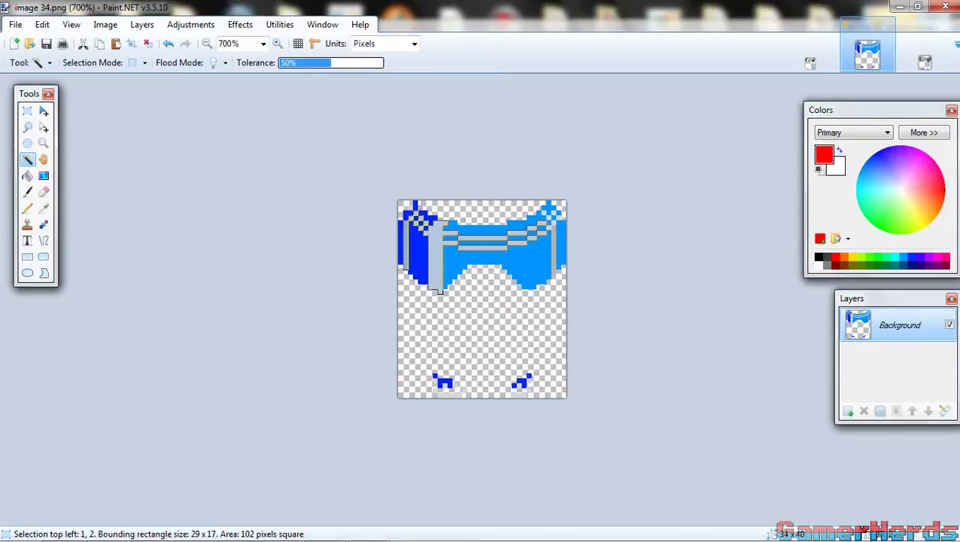
{"action": "left_click", "coordinate": [548, 217], "text": "ctrl"}
{"action": "left_click", "coordinate": [553, 212], "text": "ctrl"}
{"action": "left_click", "coordinate": [558, 217], "text": "ctrl"}
{"action": "left_click", "coordinate": [555, 245], "text": "ctrl"}
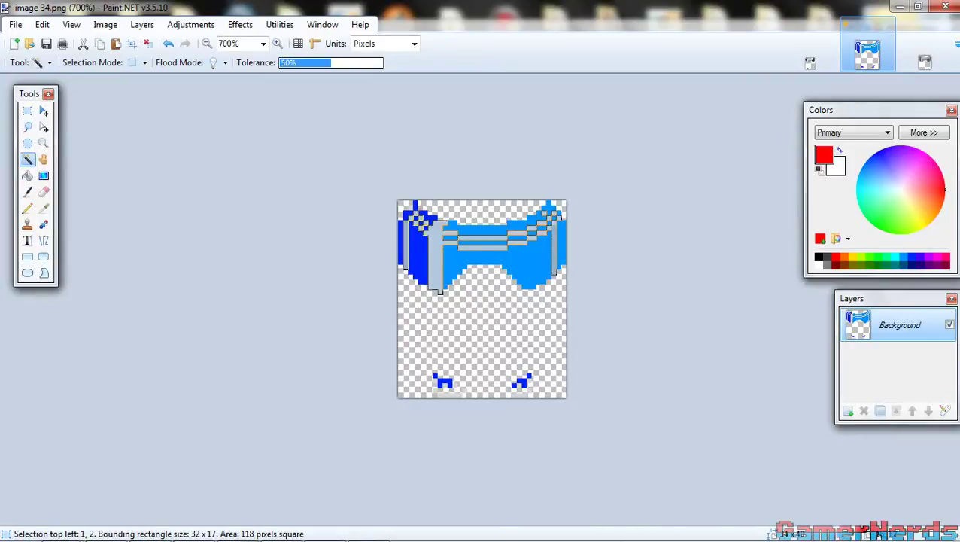
{"action": "key", "text": "BackSpace"}
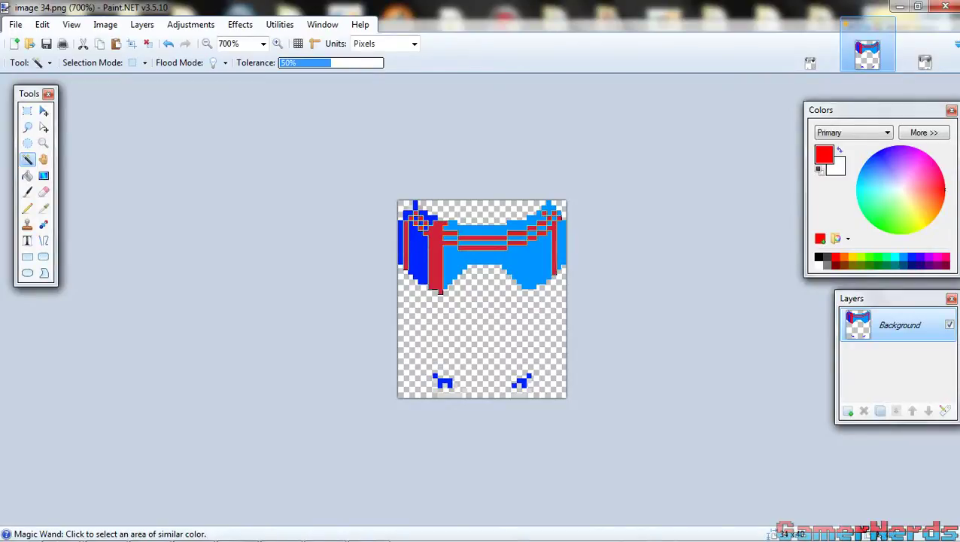
Review the recoloured image 34.png at 100% and 500% zoom, and clear the selection.
{"action": "left_click", "coordinate": [482, 259]}
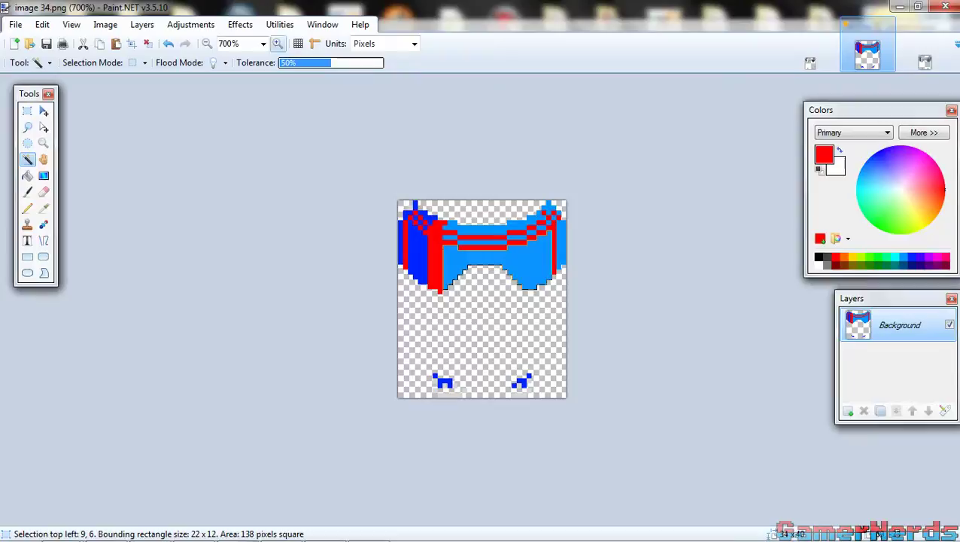
{"action": "left_click", "coordinate": [263, 44]}
{"action": "key", "text": "Return"}
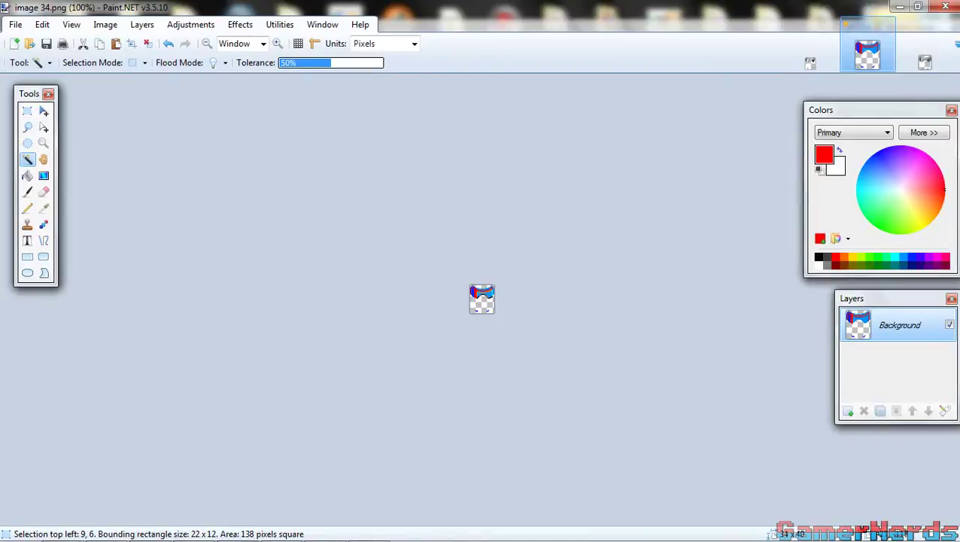
{"action": "left_click", "coordinate": [278, 43]}
{"action": "left_click", "coordinate": [278, 43]}
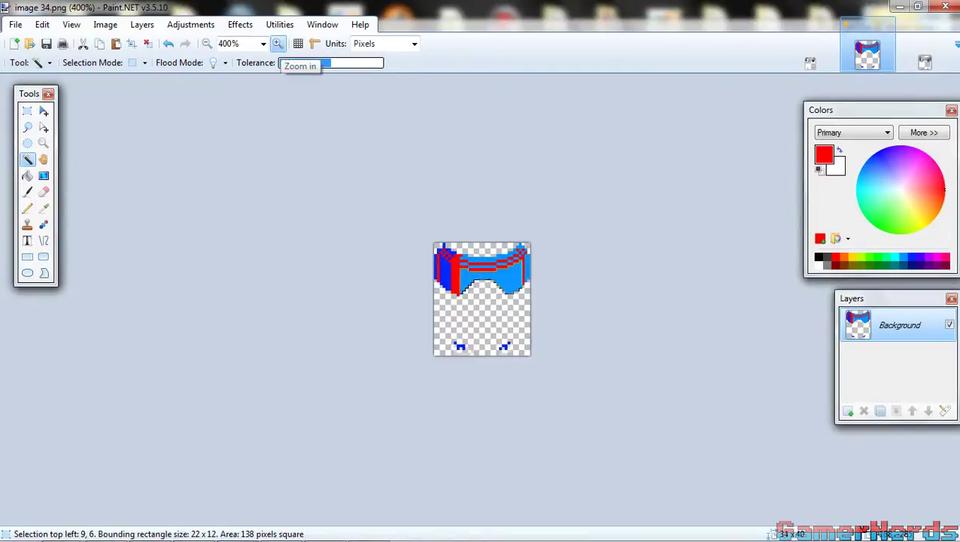
{"action": "left_click", "coordinate": [277, 44]}
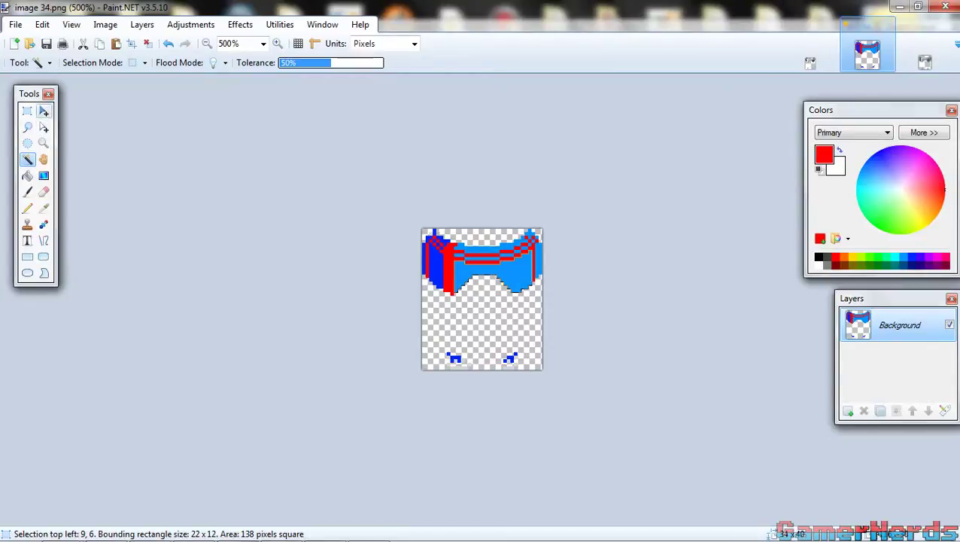
{"action": "left_click", "coordinate": [43, 111]}
{"action": "left_click", "coordinate": [27, 111]}
{"action": "key", "text": "ctrl+d"}
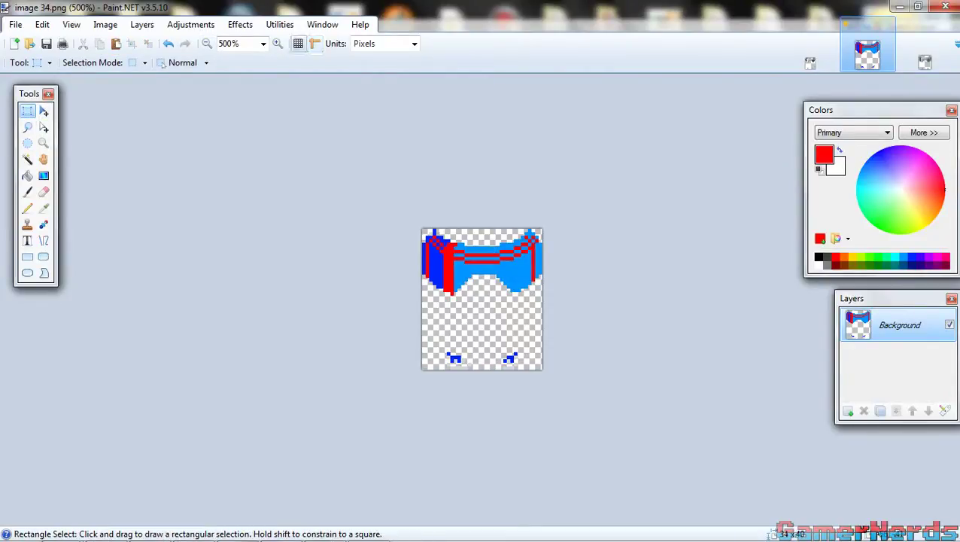
Fit image 34.png to the window, and check the pixel width and height of image 17.png in the Resize dialog.
{"action": "left_click", "coordinate": [207, 44]}
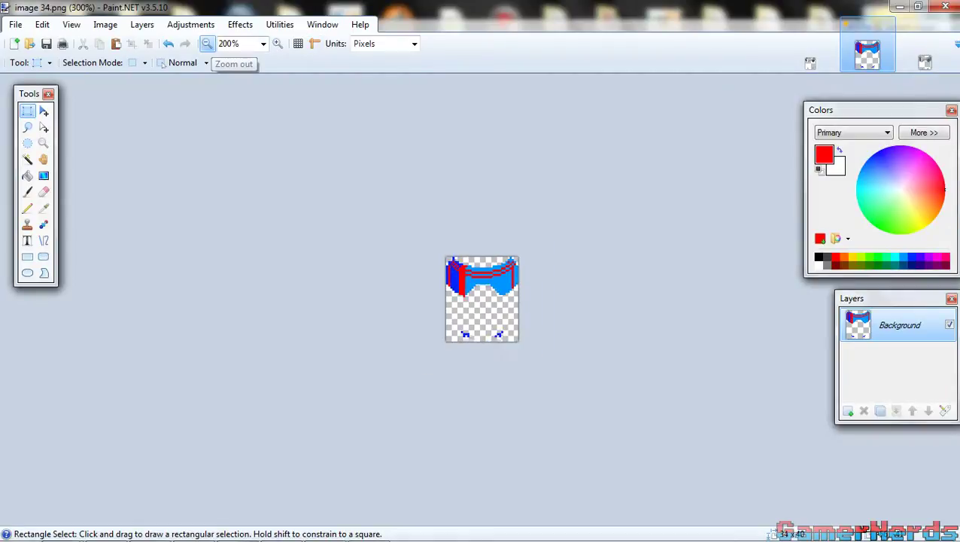
{"action": "left_click", "coordinate": [208, 44]}
{"action": "left_click", "coordinate": [262, 44]}
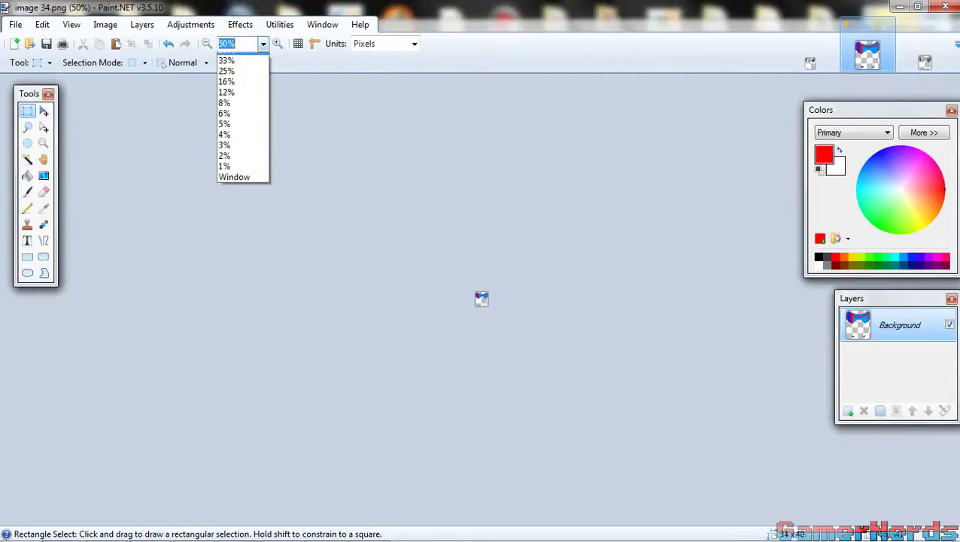
{"action": "left_click", "coordinate": [234, 323]}
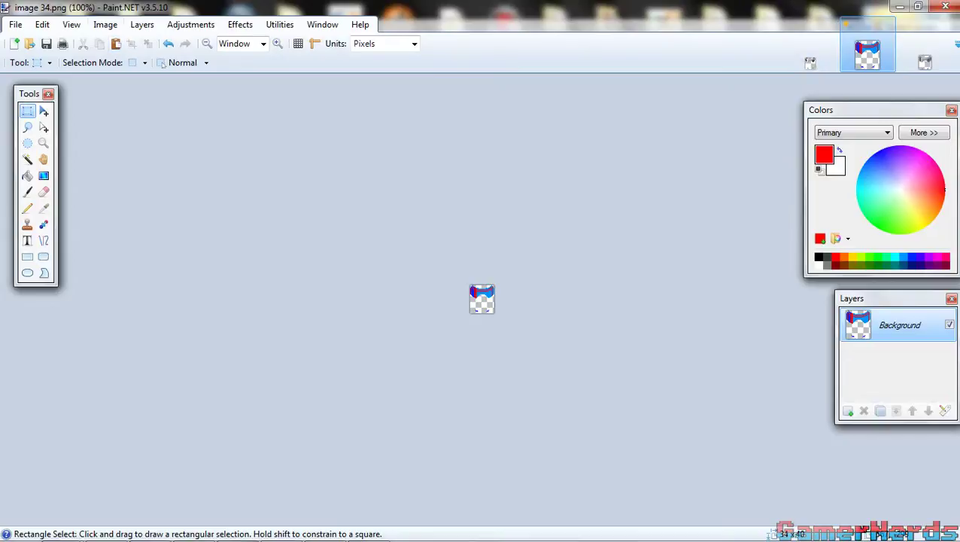
{"action": "left_click", "coordinate": [809, 45]}
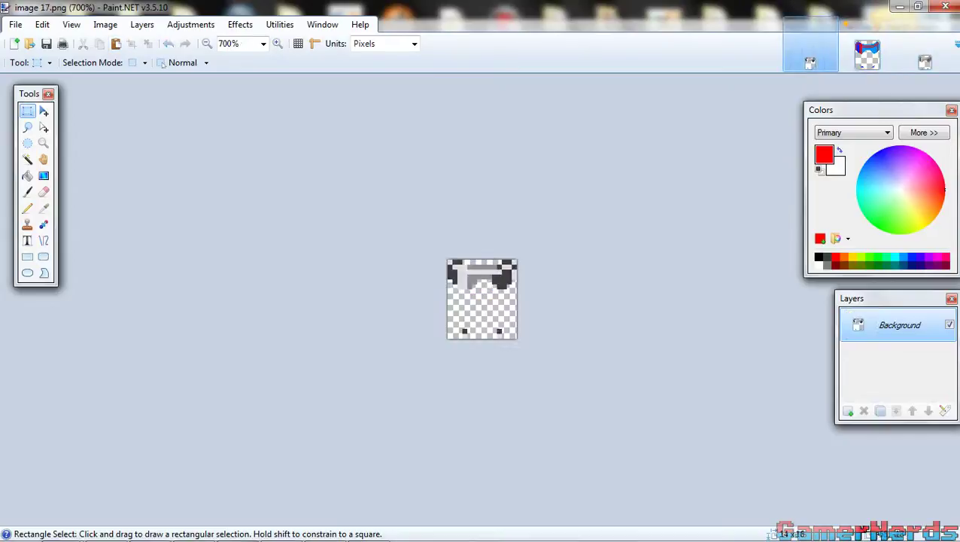
{"action": "left_click", "coordinate": [106, 25]}
{"action": "left_click", "coordinate": [126, 57]}
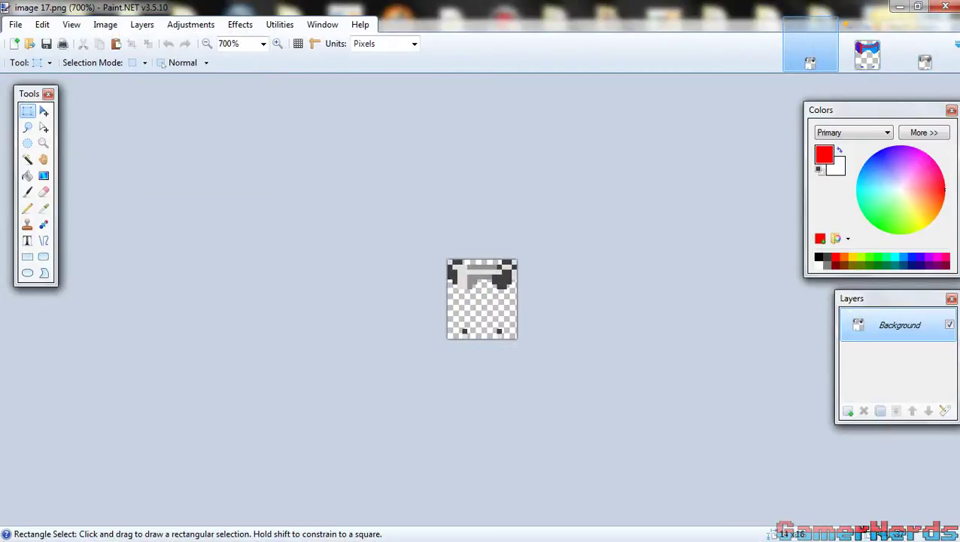
{"action": "key", "text": "ctrl+r"}
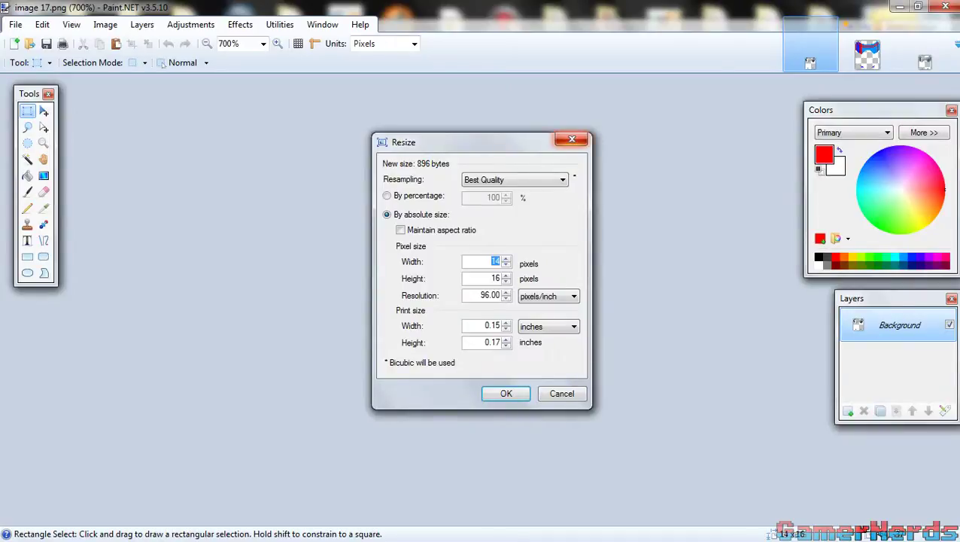
{"action": "left_click", "coordinate": [572, 139]}
{"action": "left_click", "coordinate": [868, 52]}
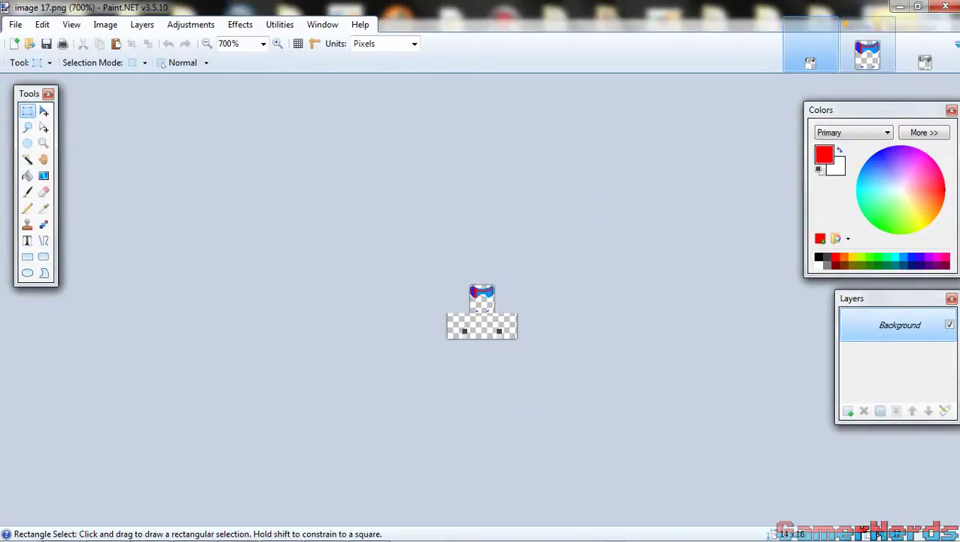
Resize the recoloured image 34.png to 14 pixels wide and 16 pixels high.
{"action": "left_click", "coordinate": [72, 25]}
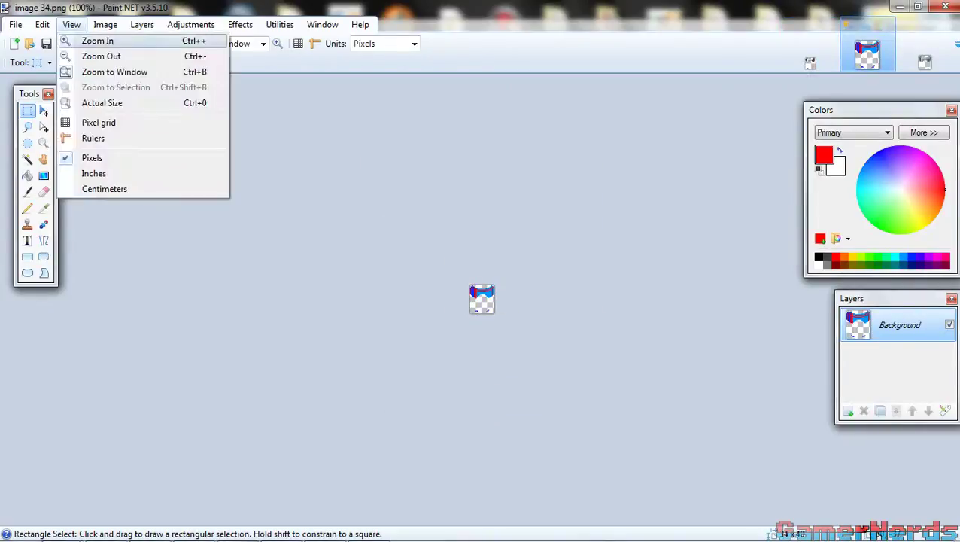
{"action": "mouse_move", "coordinate": [105, 25]}
{"action": "left_click", "coordinate": [126, 57]}
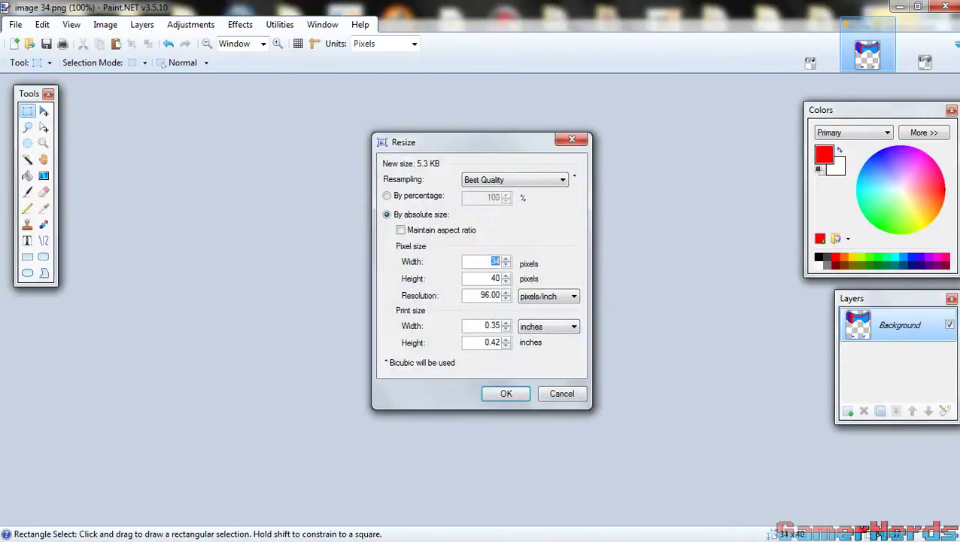
{"action": "type", "text": "116"}
{"action": "key", "text": "Return"}
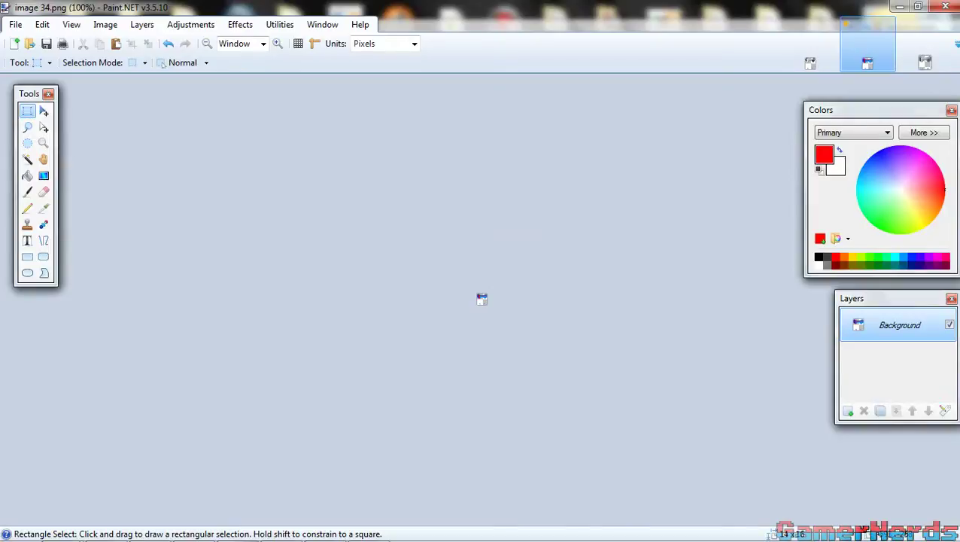
Copy the whole shrunken image 34.png, paste it over image 17.png, and save that file with auto-detected bit depth.
{"action": "key", "text": "m"}
{"action": "key", "text": "ctrl+a"}
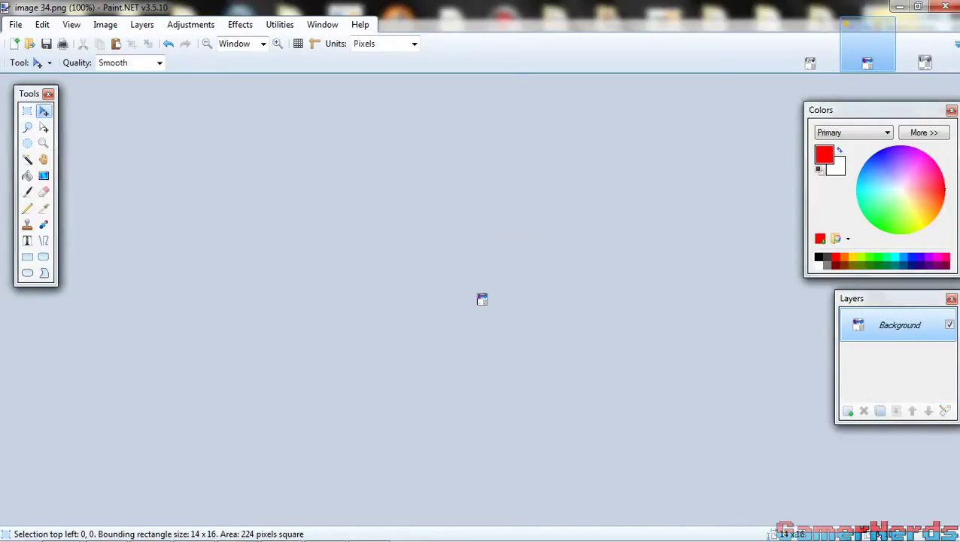
{"action": "left_click", "coordinate": [811, 46]}
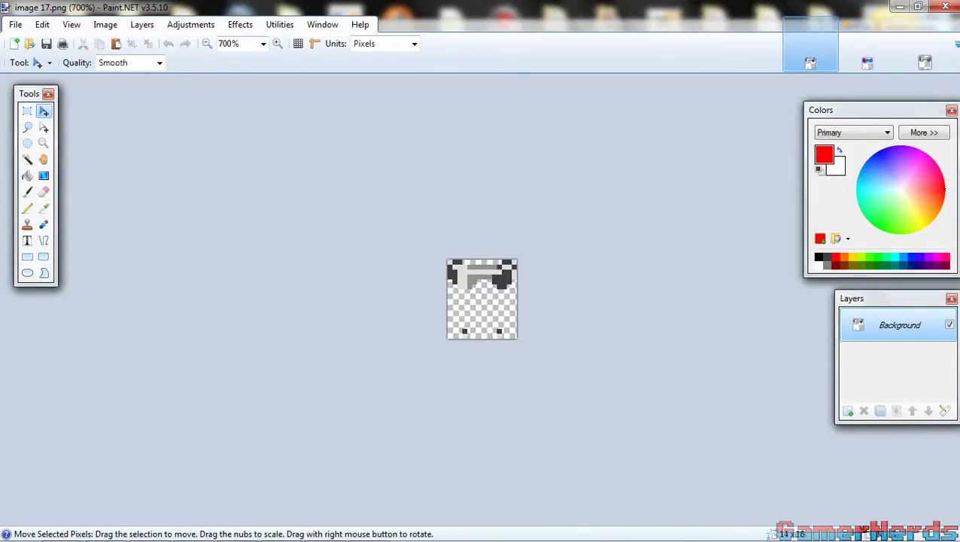
{"action": "key", "text": "ctrl+v"}
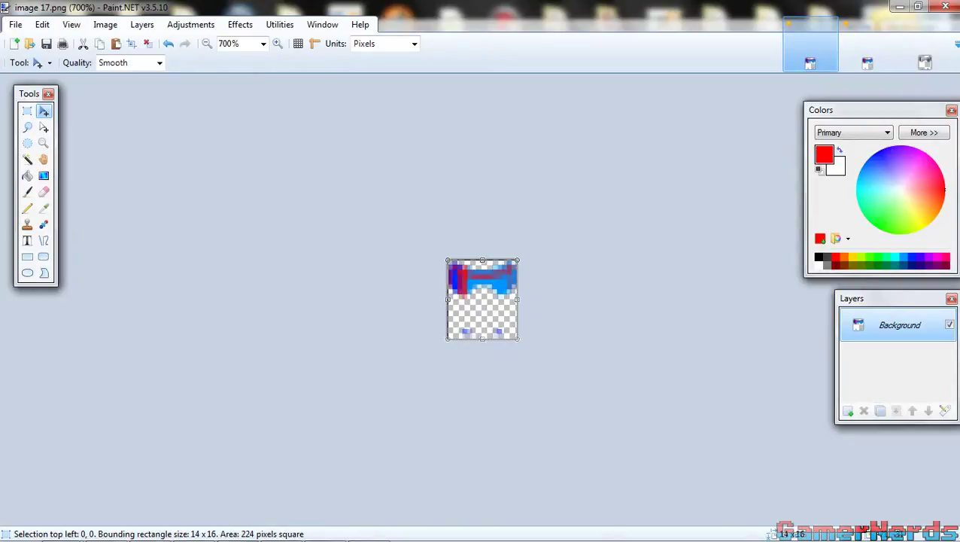
{"action": "key", "text": "ctrl+s"}
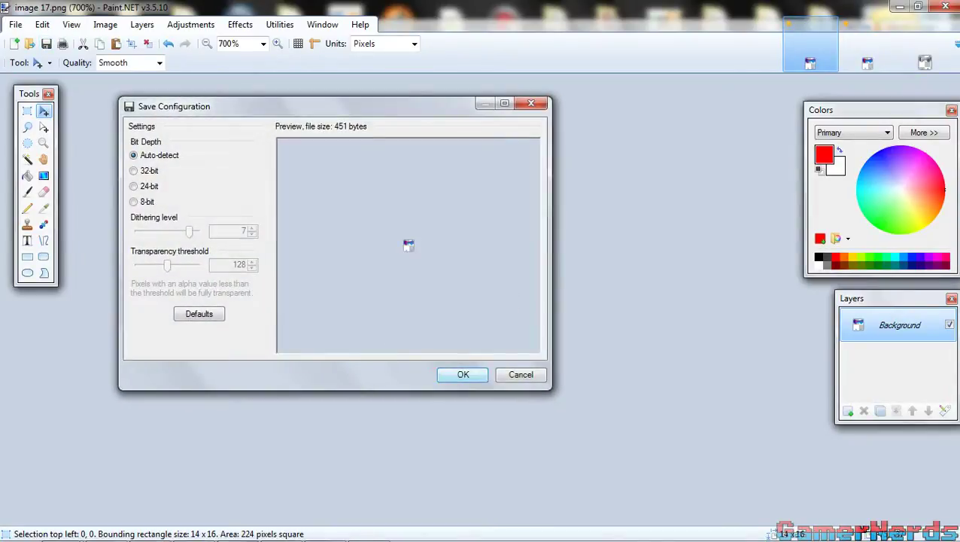
{"action": "key", "text": "Return"}
Return to image 34.png and undo its resize to 14 x 16 pixels.
{"action": "key", "text": "ctrl+Tab"}
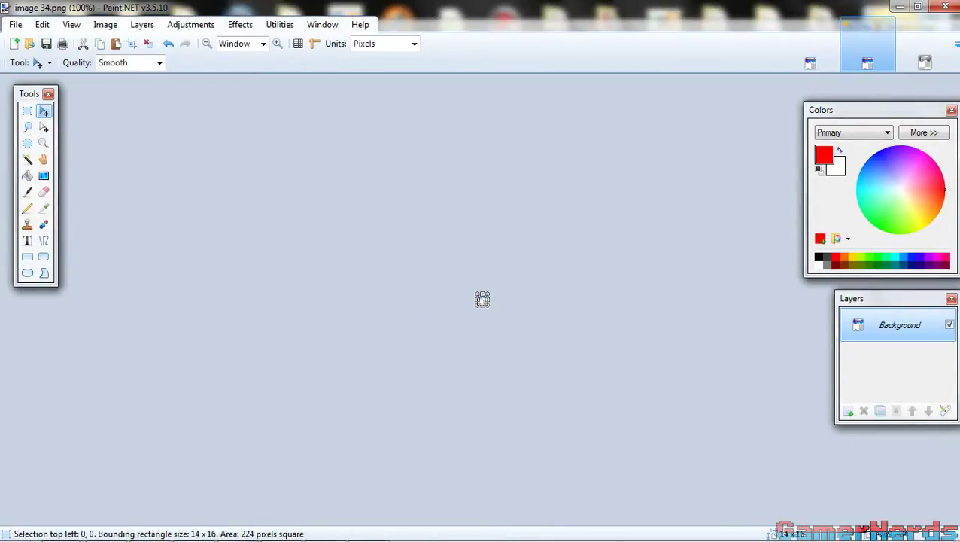
{"action": "key", "text": "ctrl+v"}
{"action": "key", "text": "ctrl+z"}
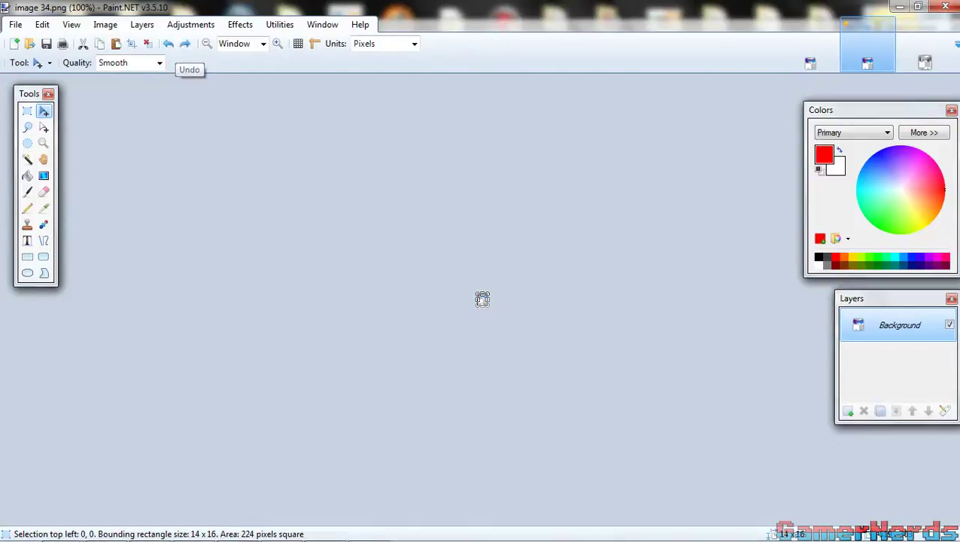
{"action": "key", "text": "ctrl+y"}
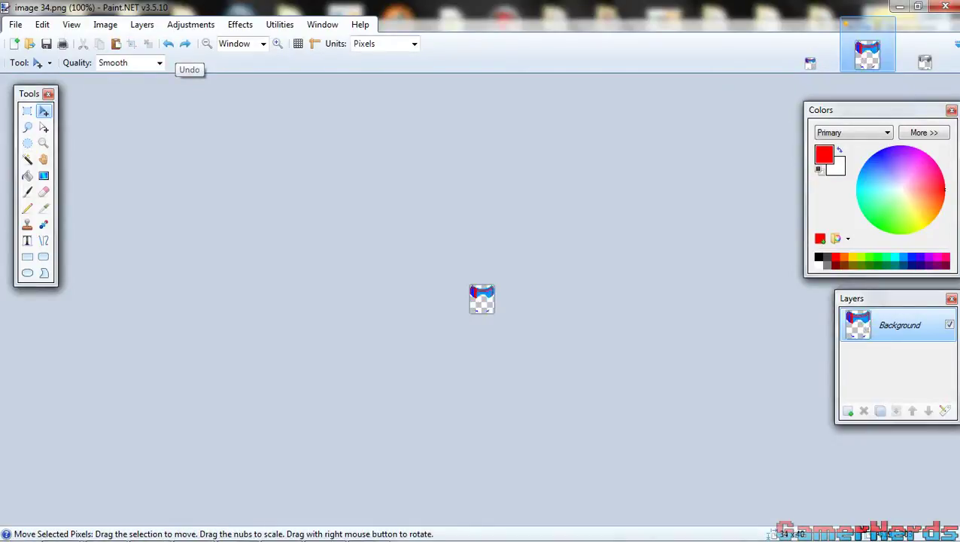
Check the pixel width and height of image 14.png in the Resize dialog.
{"action": "key", "text": "ctrl+Tab"}
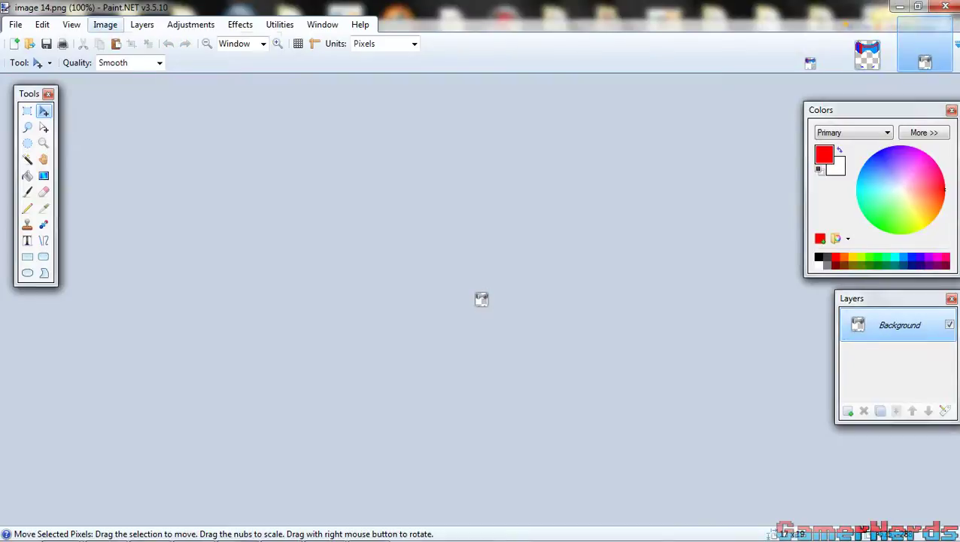
{"action": "left_click", "coordinate": [106, 25]}
{"action": "left_click", "coordinate": [128, 56]}
{"action": "key", "text": "ctrl+r"}
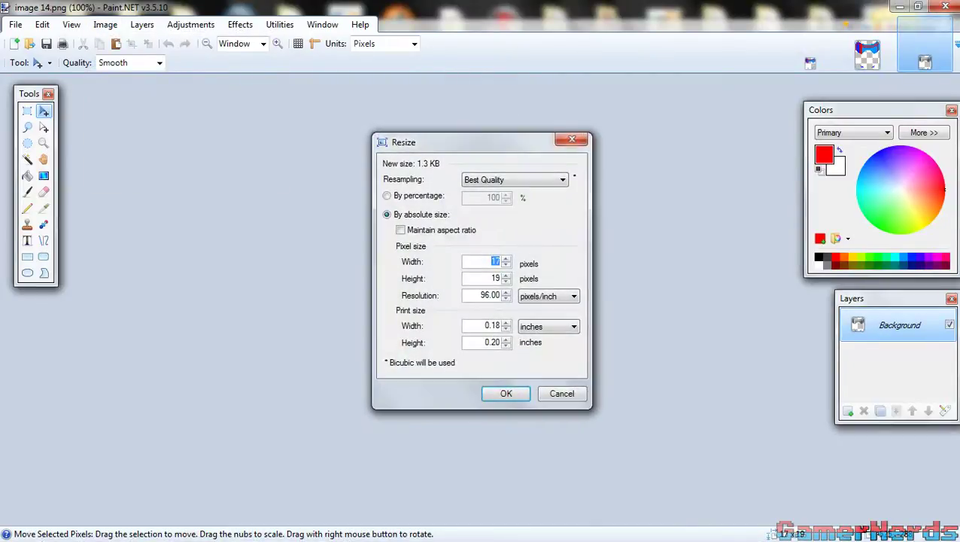
{"action": "key", "text": "Escape"}
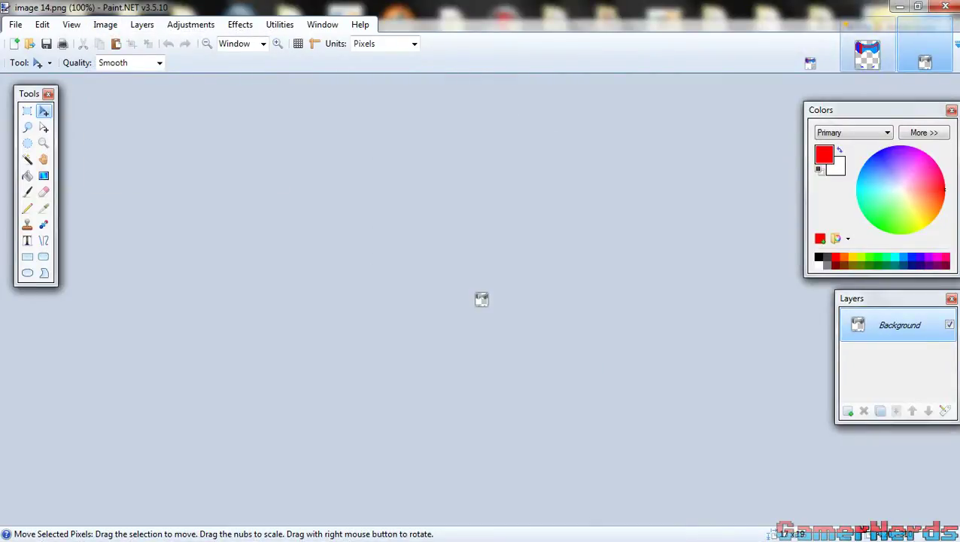
Resize the recoloured image 34.png to 17 pixels wide and 19 pixels high.
{"action": "key", "text": "ctrl+shift+Tab"}
{"action": "key", "text": "alt+i"}
{"action": "key", "text": "Up"}
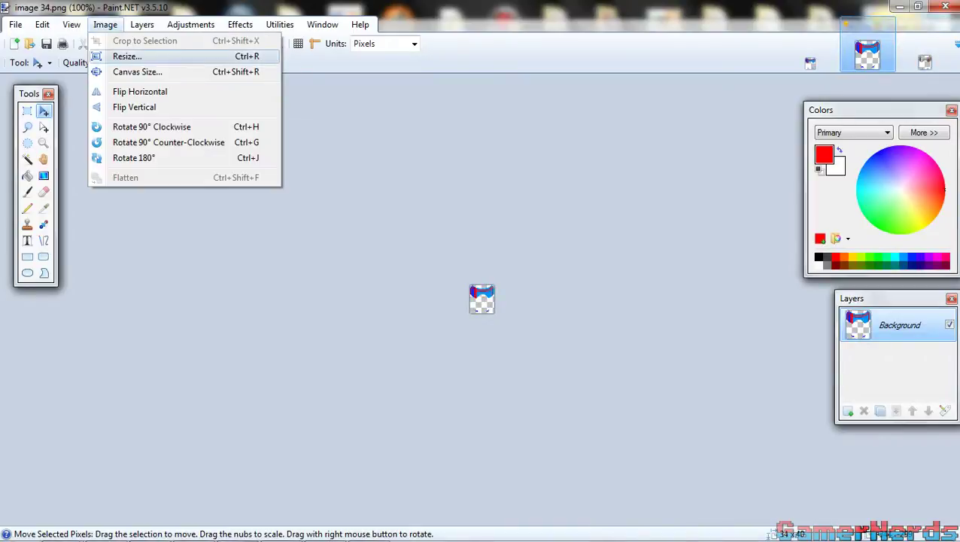
{"action": "key", "text": "Return"}
{"action": "type", "text": "17"}
{"action": "key", "text": "Tab"}
{"action": "type", "text": "19"}
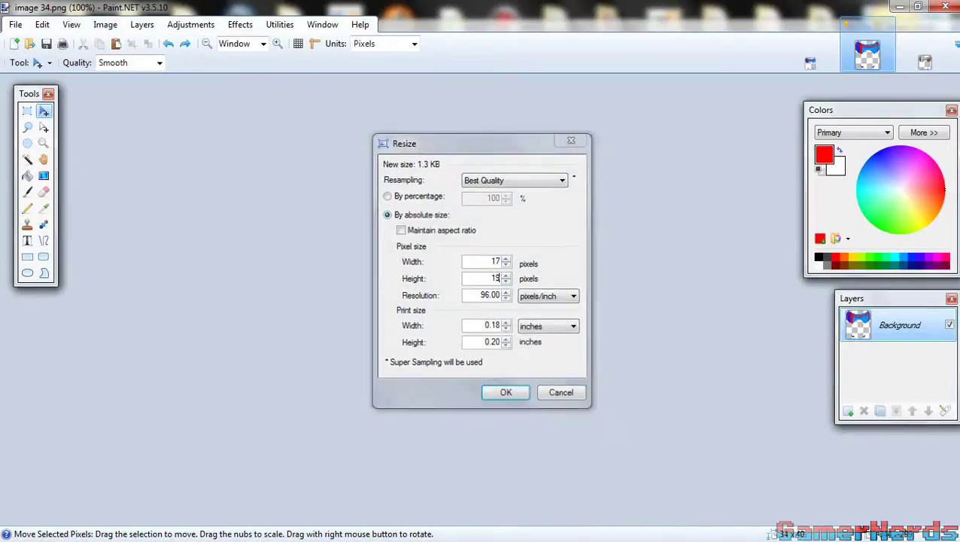
{"action": "key", "text": "Return"}
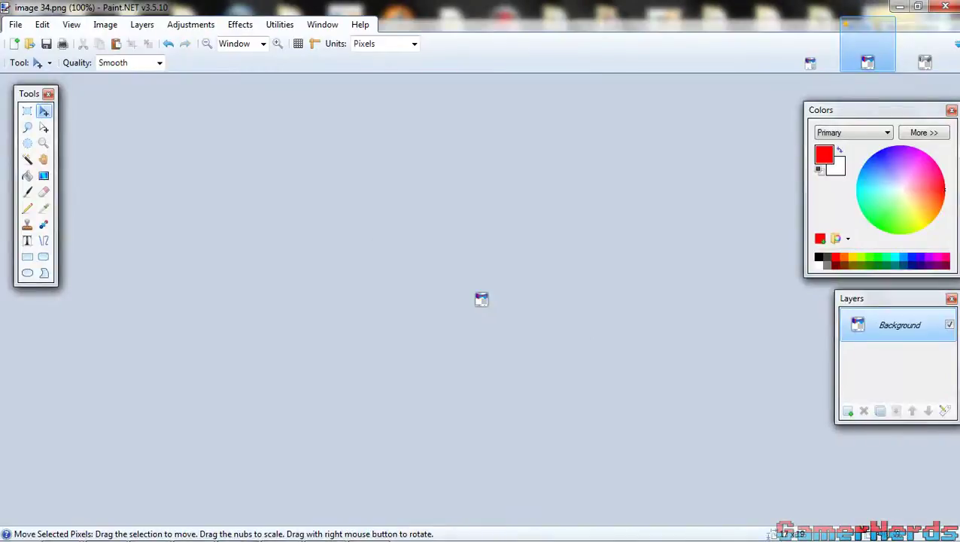
Copy the whole resized image 34.png, paste it over image 14.png, and save that file with auto-detected bit depth.
{"action": "key", "text": "ctrl+a"}
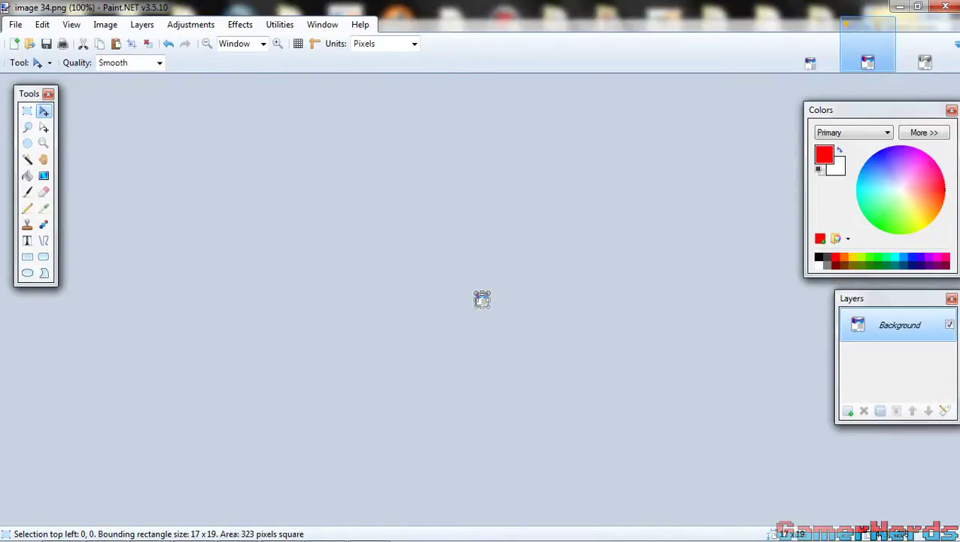
{"action": "key", "text": "ctrl+Tab"}
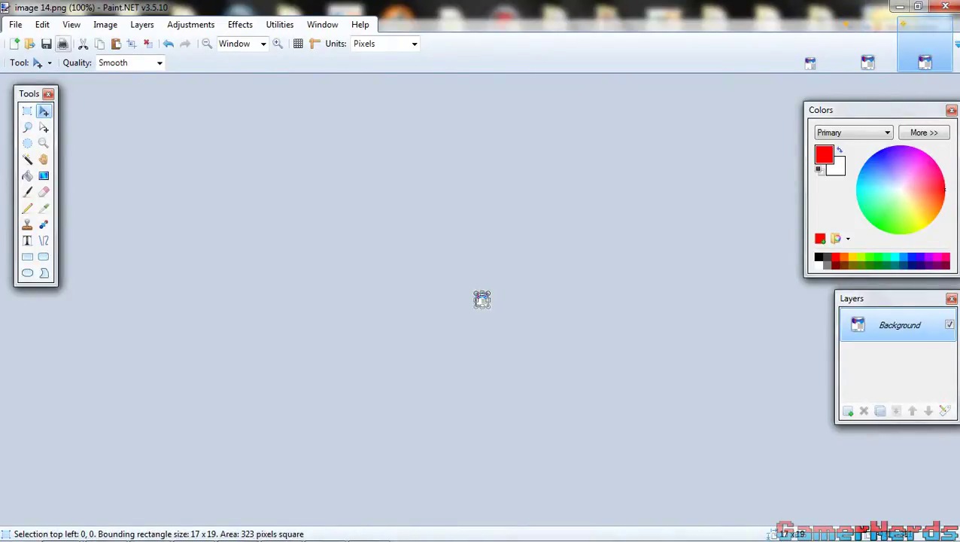
{"action": "left_click", "coordinate": [46, 43]}
{"action": "left_click", "coordinate": [463, 375]}
Undo the 17 x 19 resize of image 34.png, save it with auto-detected bit depth, and close Paint.NET.
{"action": "left_click", "coordinate": [868, 47]}
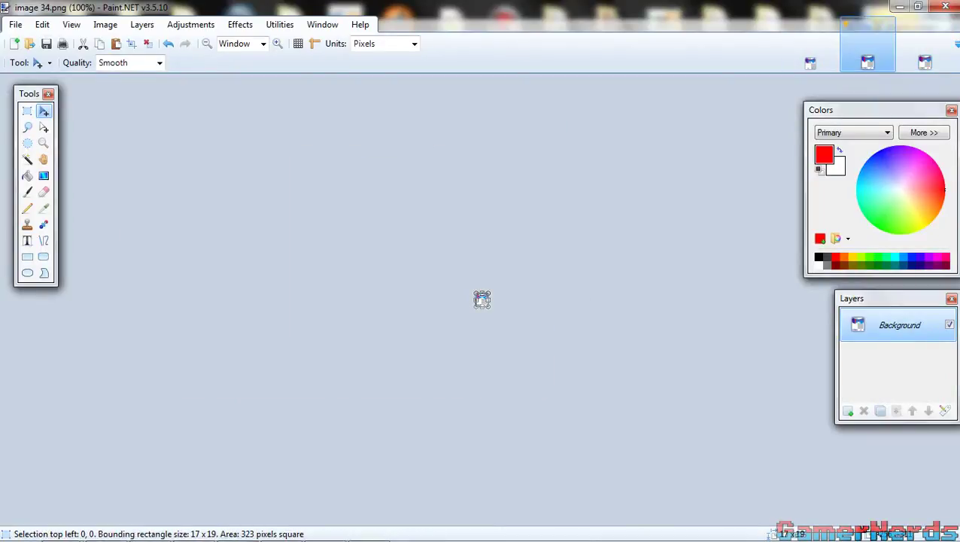
{"action": "left_click", "coordinate": [168, 44]}
{"action": "left_click", "coordinate": [168, 44]}
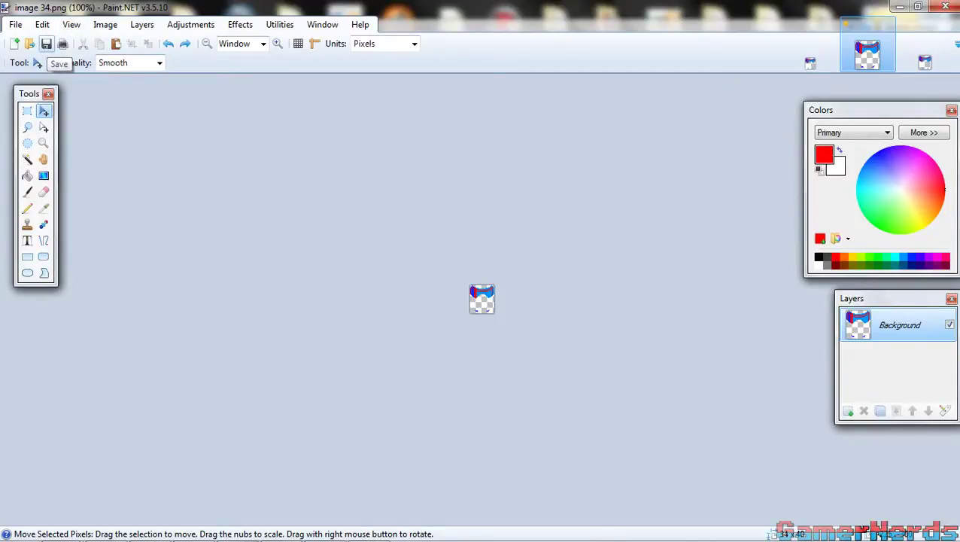
{"action": "left_click", "coordinate": [46, 44]}
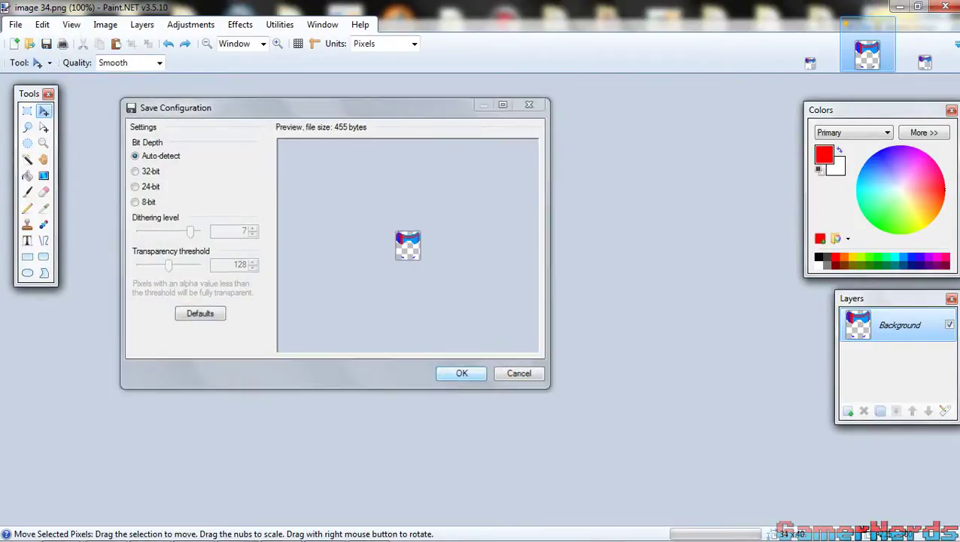
{"action": "left_click", "coordinate": [461, 374]}
{"action": "left_click", "coordinate": [945, 6]}
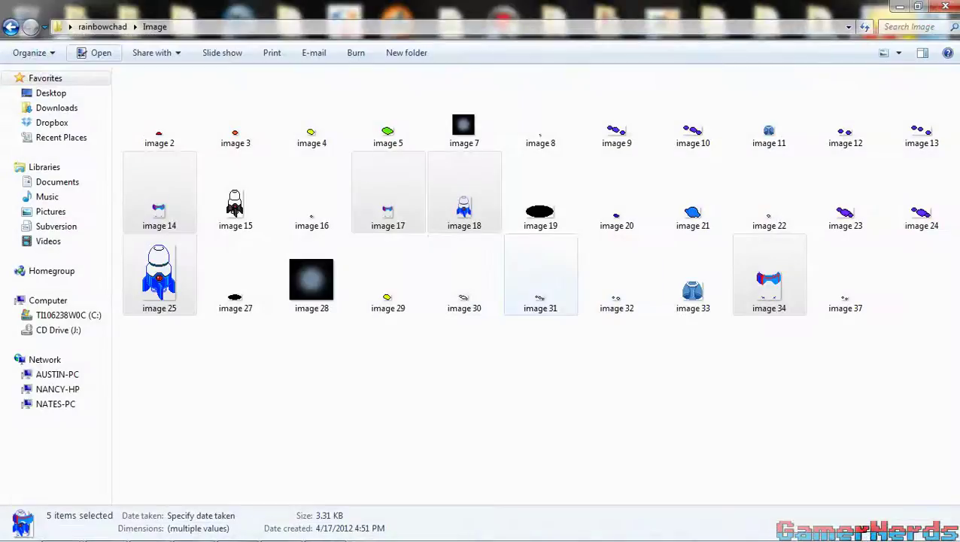
{"action": "left_click", "coordinate": [388, 279]}
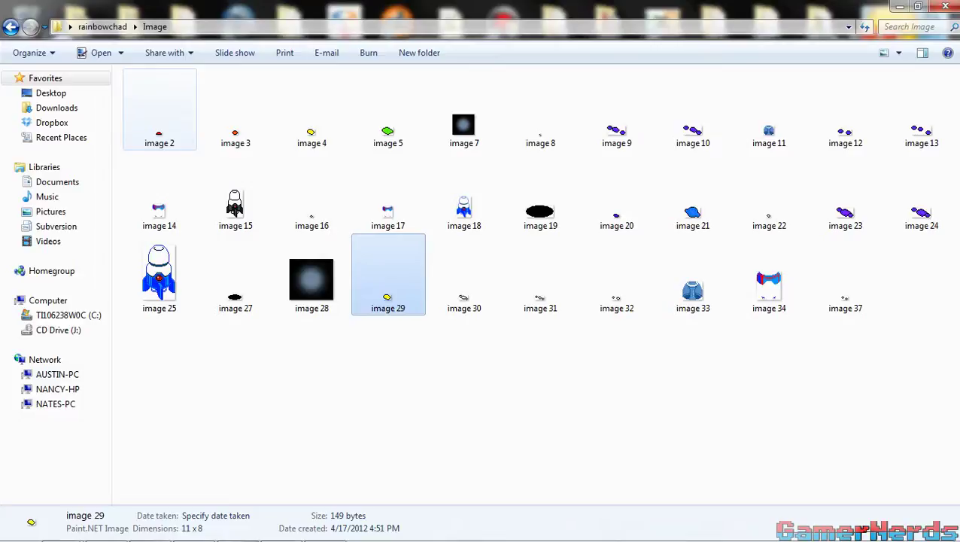
{"action": "left_click", "coordinate": [159, 113]}
{"action": "left_click", "coordinate": [236, 113], "text": "ctrl"}
{"action": "left_click", "coordinate": [312, 113], "text": "ctrl"}
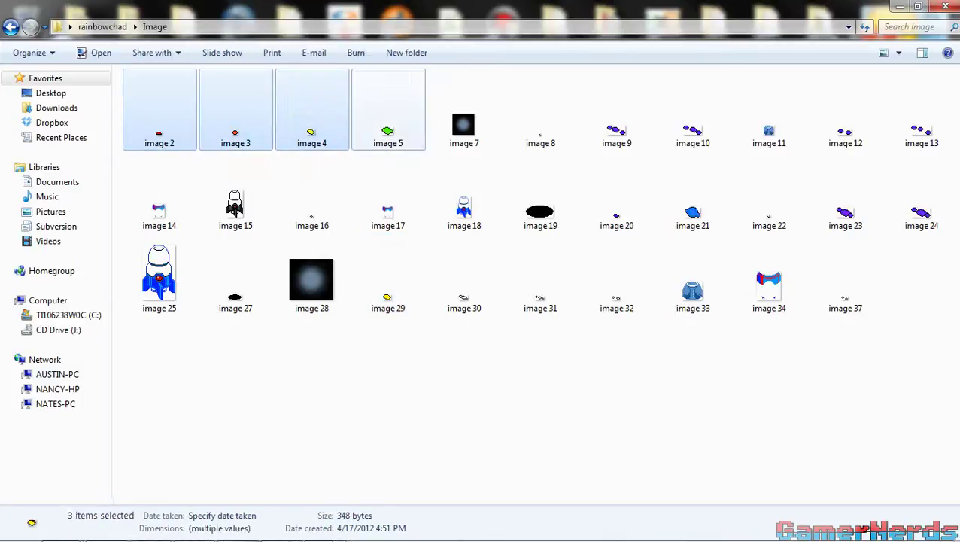
{"action": "left_click", "coordinate": [387, 113], "text": "ctrl"}
{"action": "left_click", "coordinate": [312, 192], "text": "ctrl"}
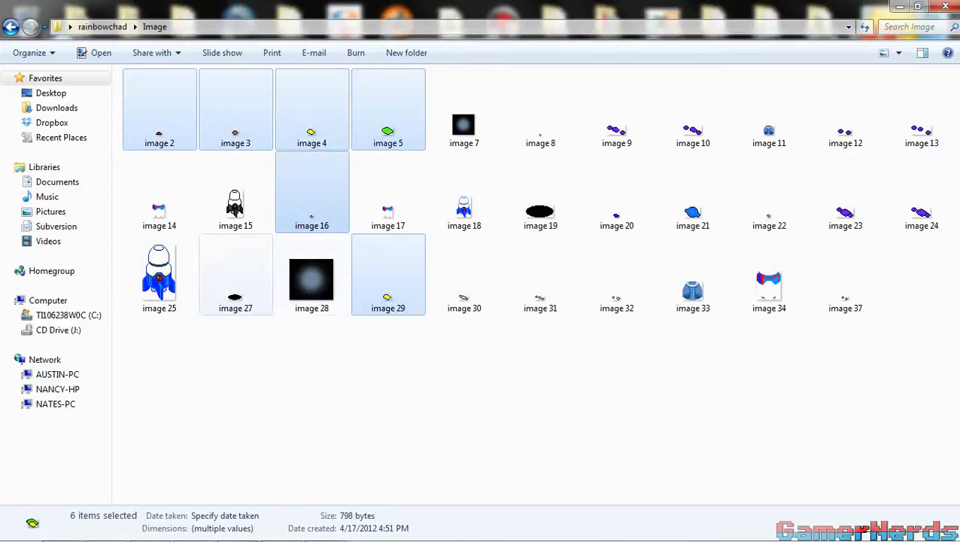
{"action": "left_click", "coordinate": [388, 275], "text": "ctrl"}
{"action": "left_click", "coordinate": [464, 275], "text": "ctrl"}
{"action": "left_click", "coordinate": [540, 275], "text": "ctrl"}
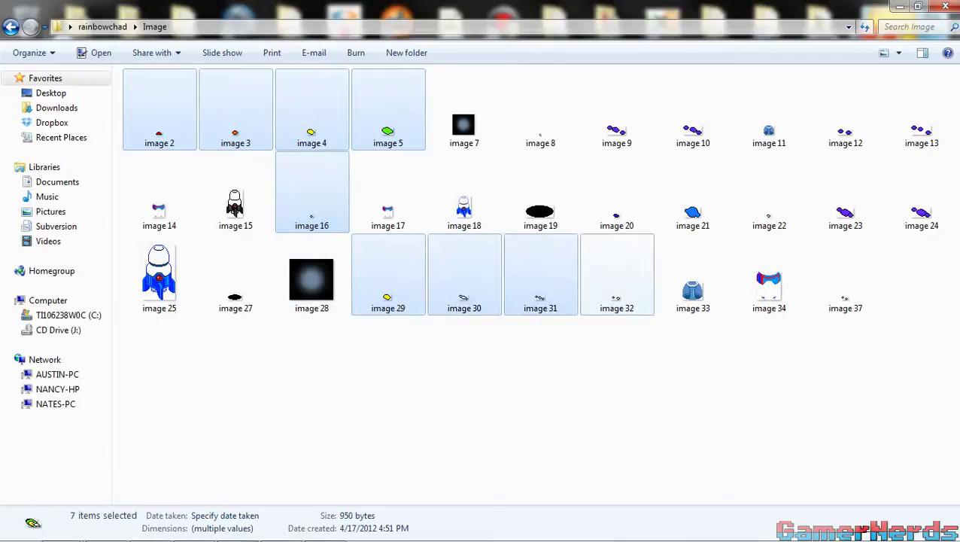
{"action": "left_click", "coordinate": [616, 274], "text": "ctrl"}
{"action": "left_click", "coordinate": [617, 192], "text": "ctrl"}
{"action": "left_click", "coordinate": [692, 192], "text": "ctrl"}
{"action": "left_click", "coordinate": [769, 192], "text": "ctrl"}
{"action": "left_click", "coordinate": [845, 192], "text": "ctrl"}
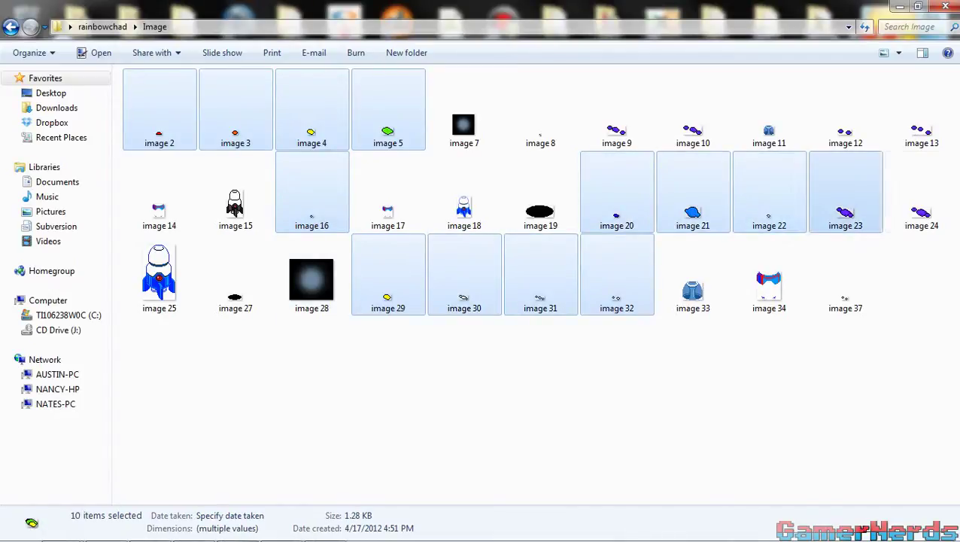
{"action": "left_click", "coordinate": [922, 192], "text": "ctrl"}
{"action": "left_click", "coordinate": [845, 274], "text": "ctrl"}
{"action": "left_click", "coordinate": [921, 109], "text": "ctrl"}
{"action": "left_click", "coordinate": [845, 109], "text": "ctrl"}
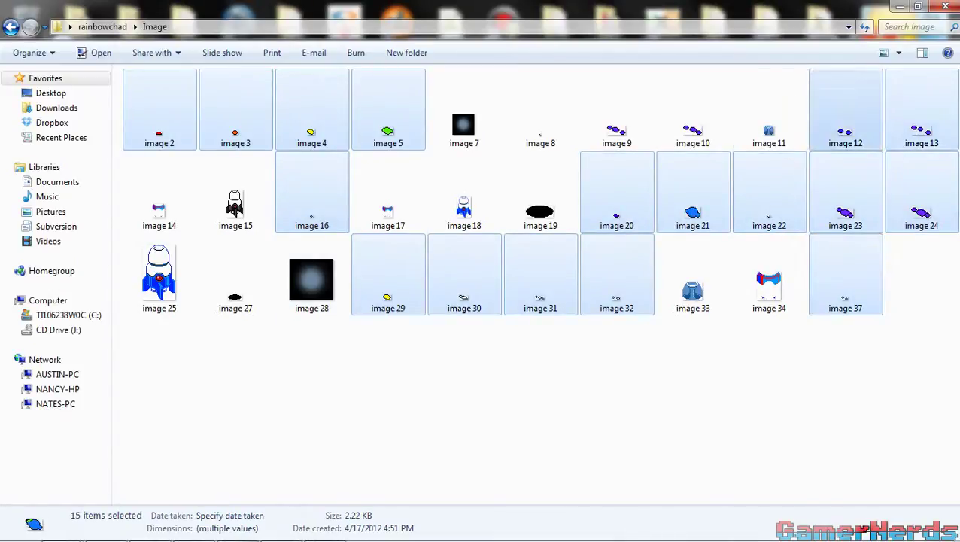
{"action": "left_click", "coordinate": [692, 109], "text": "ctrl"}
{"action": "left_click", "coordinate": [616, 109], "text": "ctrl"}
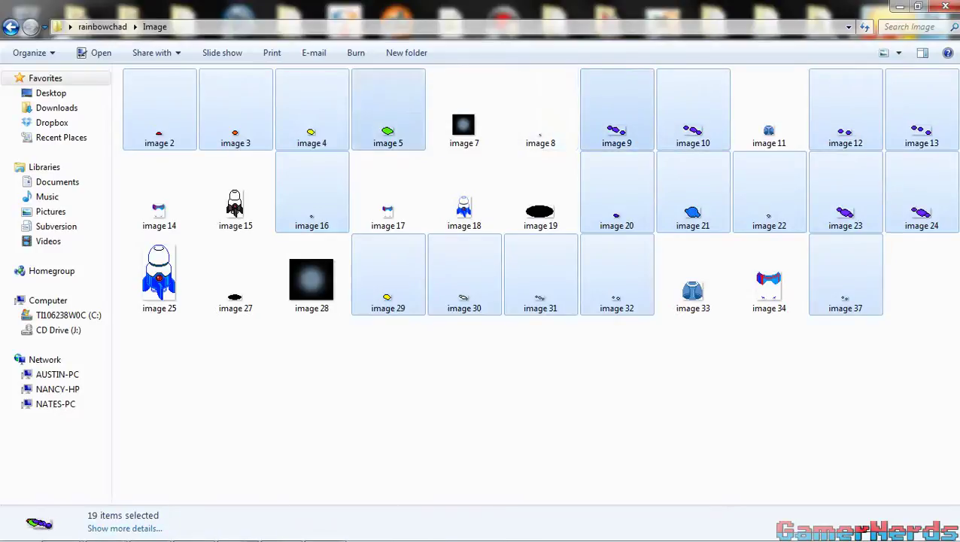
{"action": "left_click", "coordinate": [95, 52]}
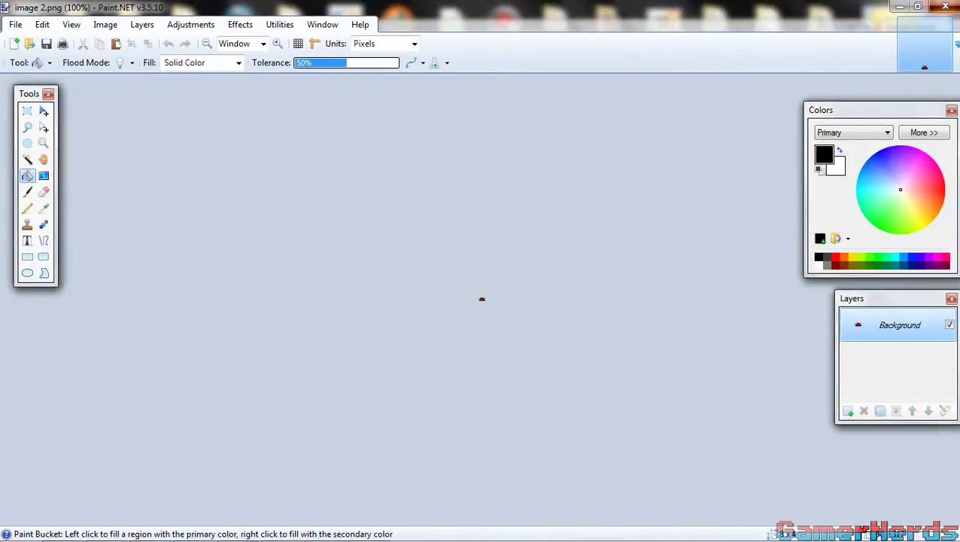
{"action": "left_click", "coordinate": [946, 6]}
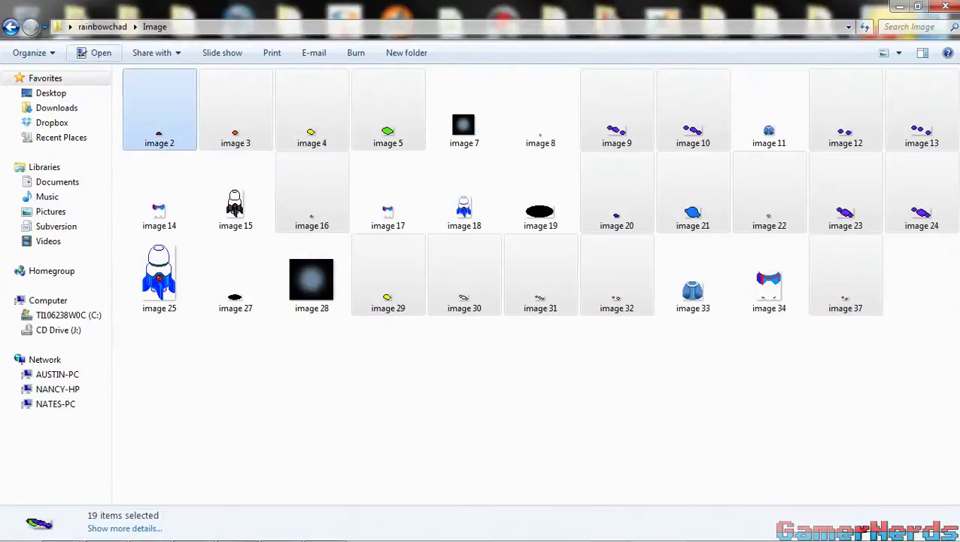
Open images 2, 3, 4, 5, 9, 10, 12, 13, 20, 21, 23, 24 and 29 from the Image folder together in Paint.NET.
{"action": "left_click", "coordinate": [160, 113]}
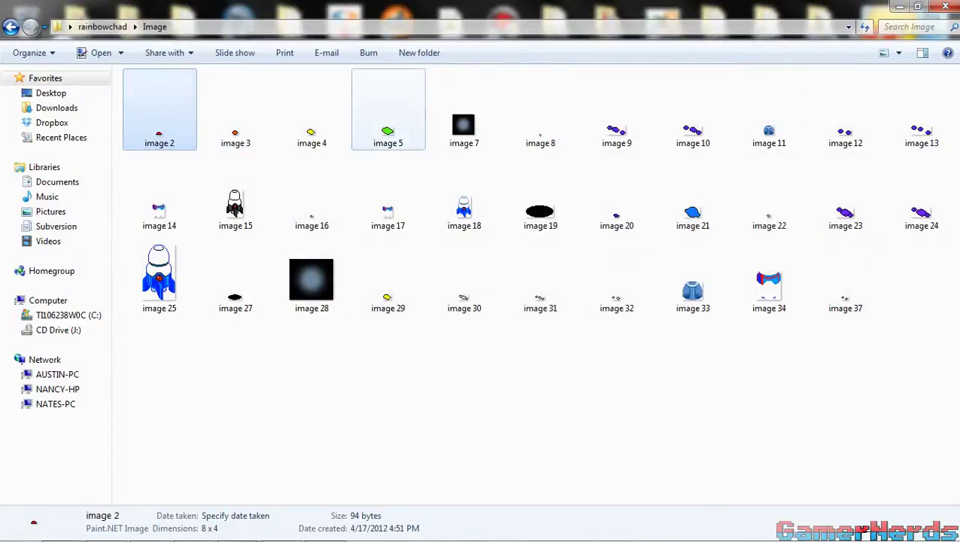
{"action": "left_click", "coordinate": [388, 113]}
{"action": "left_click", "coordinate": [312, 113], "text": "ctrl"}
{"action": "left_click", "coordinate": [235, 113], "text": "ctrl"}
{"action": "left_click", "coordinate": [160, 109], "text": "ctrl"}
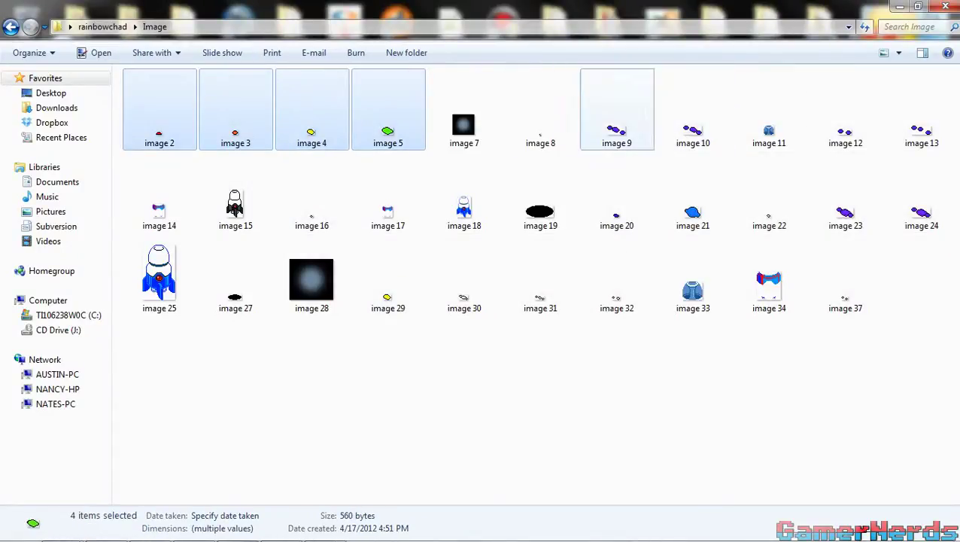
{"action": "left_click", "coordinate": [617, 109], "text": "ctrl"}
{"action": "left_click", "coordinate": [693, 109], "text": "ctrl"}
{"action": "left_click", "coordinate": [845, 109], "text": "ctrl"}
{"action": "left_click", "coordinate": [921, 109], "text": "ctrl"}
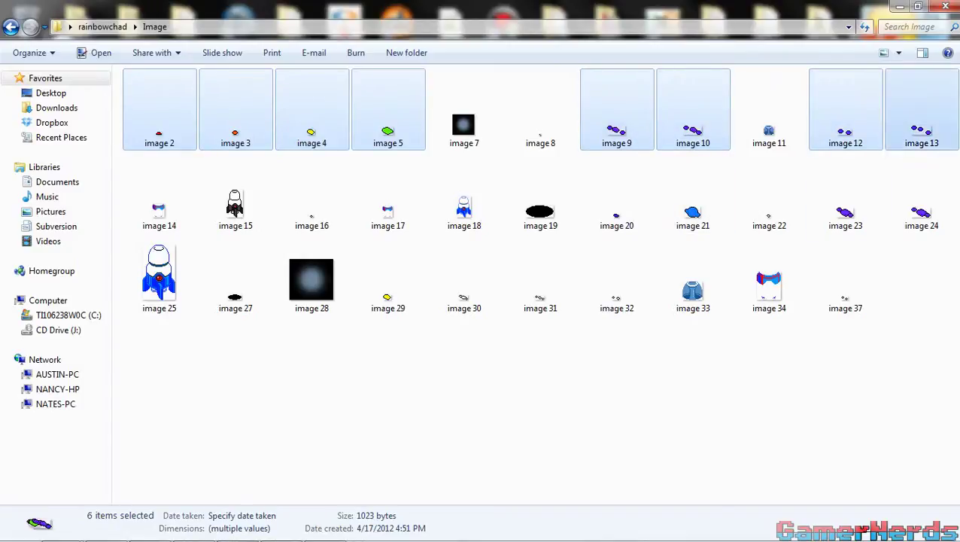
{"action": "left_click", "coordinate": [921, 192], "text": "ctrl"}
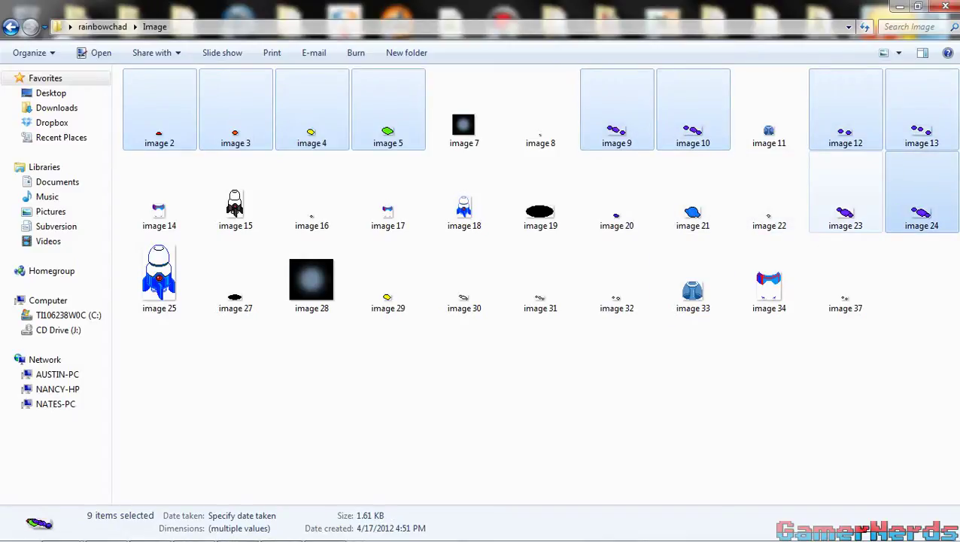
{"action": "left_click", "coordinate": [845, 192], "text": "ctrl"}
{"action": "left_click", "coordinate": [693, 192], "text": "ctrl"}
{"action": "left_click", "coordinate": [617, 192], "text": "ctrl"}
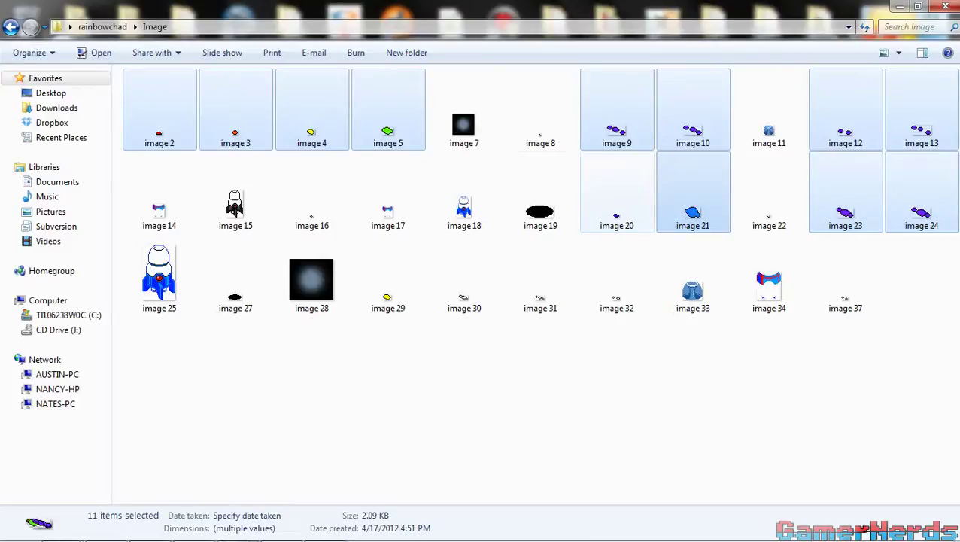
{"action": "left_click", "coordinate": [389, 275], "text": "ctrl"}
{"action": "left_click", "coordinate": [617, 192], "text": "ctrl"}
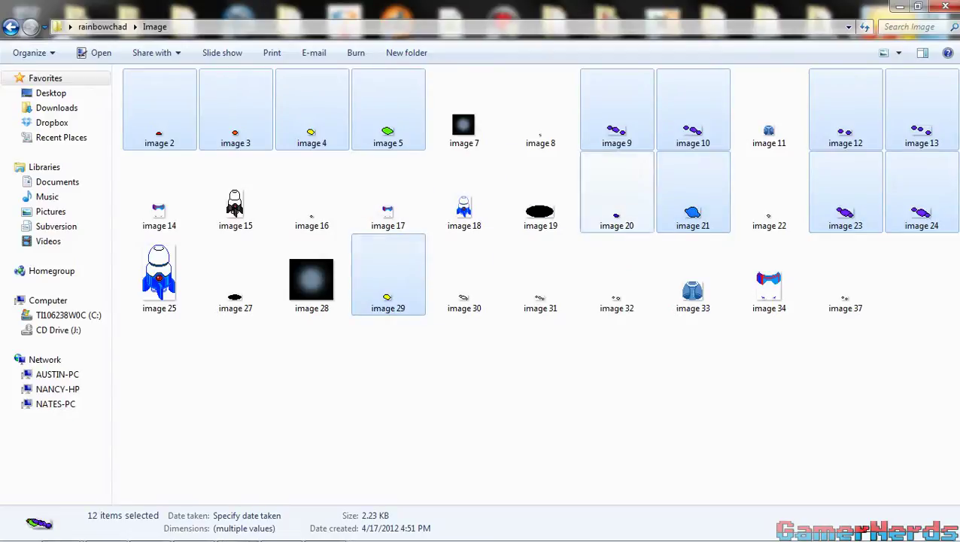
{"action": "left_click", "coordinate": [617, 192], "text": "ctrl"}
{"action": "left_click", "coordinate": [389, 275], "text": "ctrl"}
{"action": "left_click", "coordinate": [617, 192], "text": "ctrl"}
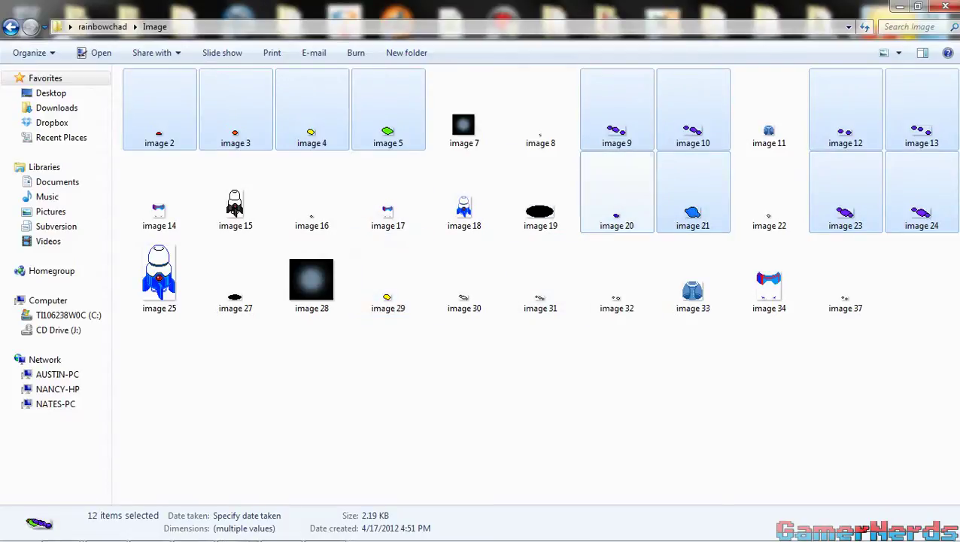
{"action": "left_click", "coordinate": [388, 275], "text": "ctrl"}
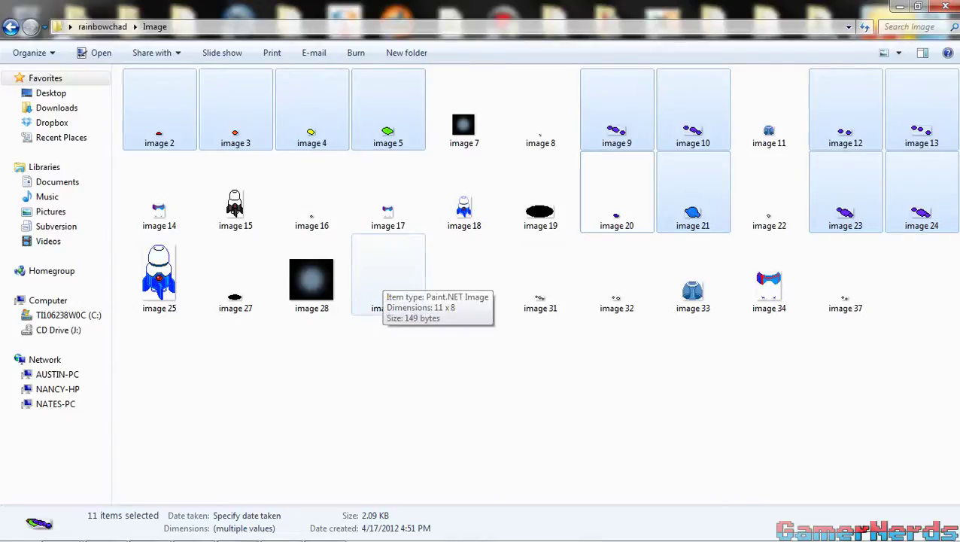
{"action": "left_click", "coordinate": [385, 280], "text": "ctrl"}
{"action": "left_click", "coordinate": [618, 197], "text": "ctrl"}
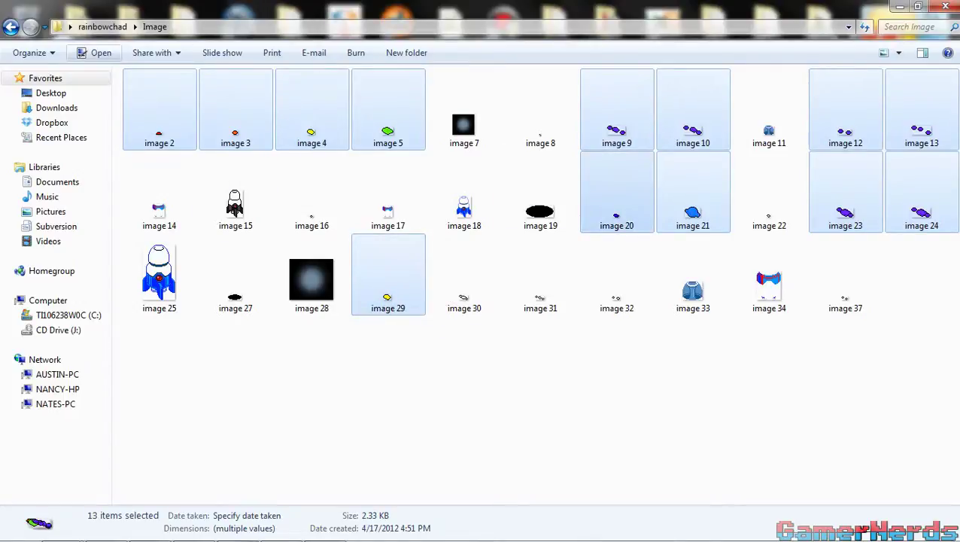
{"action": "left_click", "coordinate": [95, 53]}
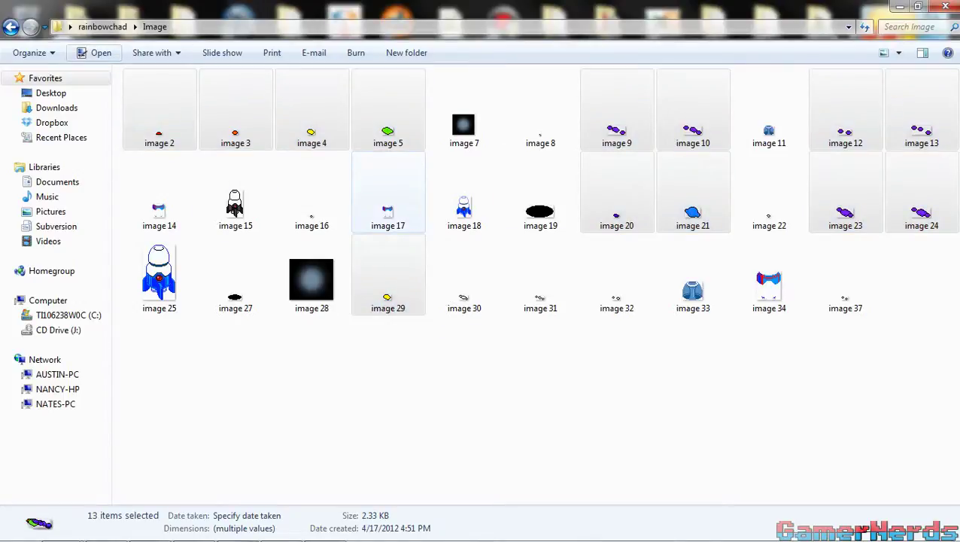
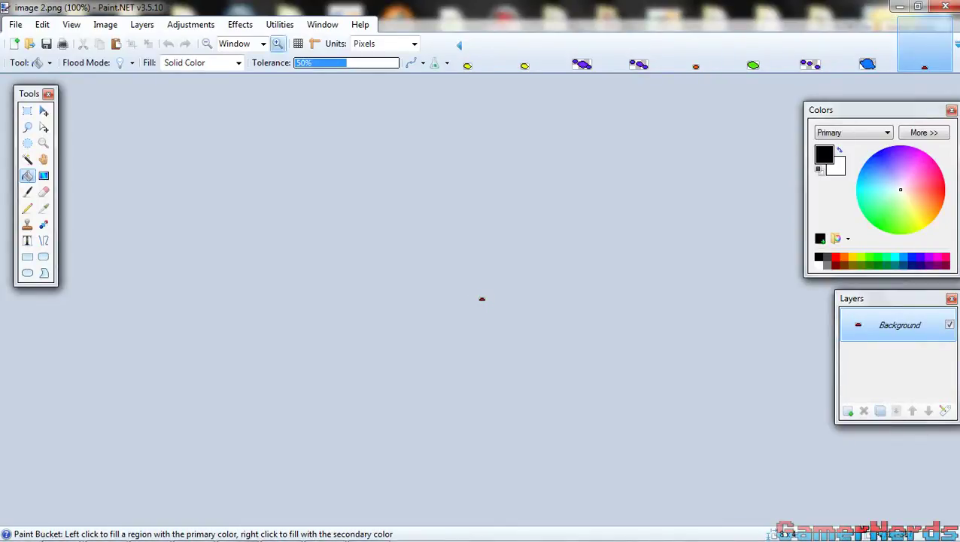
Fill the red area inside the black outline of image 2.png with blue using the Paint Bucket.
{"action": "left_click", "coordinate": [278, 44]}
{"action": "left_click", "coordinate": [278, 44]}
{"action": "left_click", "coordinate": [278, 44]}
{"action": "left_click", "coordinate": [278, 44]}
{"action": "left_click", "coordinate": [278, 43]}
{"action": "left_click", "coordinate": [277, 44]}
{"action": "left_click", "coordinate": [278, 43]}
{"action": "left_click", "coordinate": [278, 44]}
{"action": "left_click", "coordinate": [278, 44]}
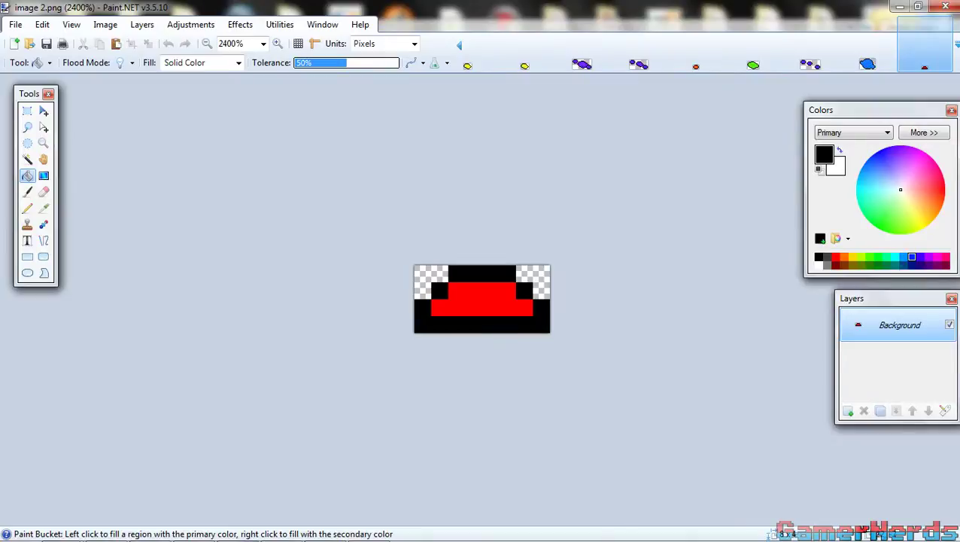
{"action": "left_click", "coordinate": [912, 257]}
{"action": "left_click", "coordinate": [482, 300]}
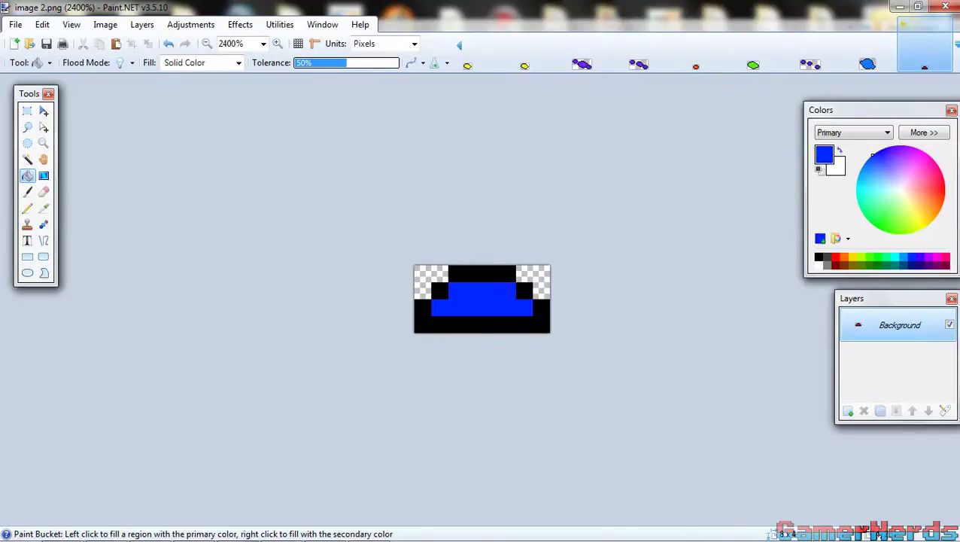
Fill the light blue shape inside the outline of image 21.png with the same darker blue.
{"action": "left_click", "coordinate": [867, 49]}
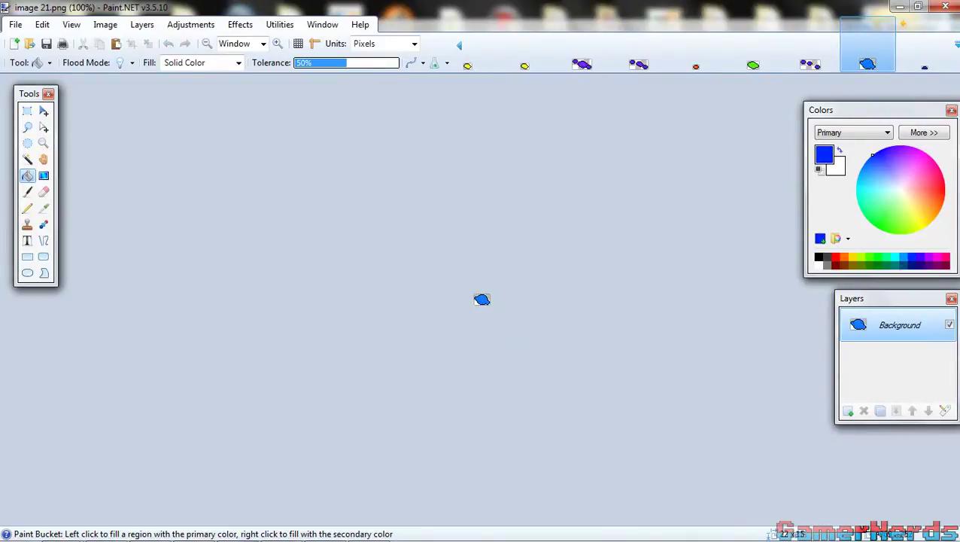
{"action": "left_click", "coordinate": [278, 44]}
{"action": "left_click", "coordinate": [278, 44]}
{"action": "left_click", "coordinate": [278, 44]}
{"action": "left_click", "coordinate": [278, 43]}
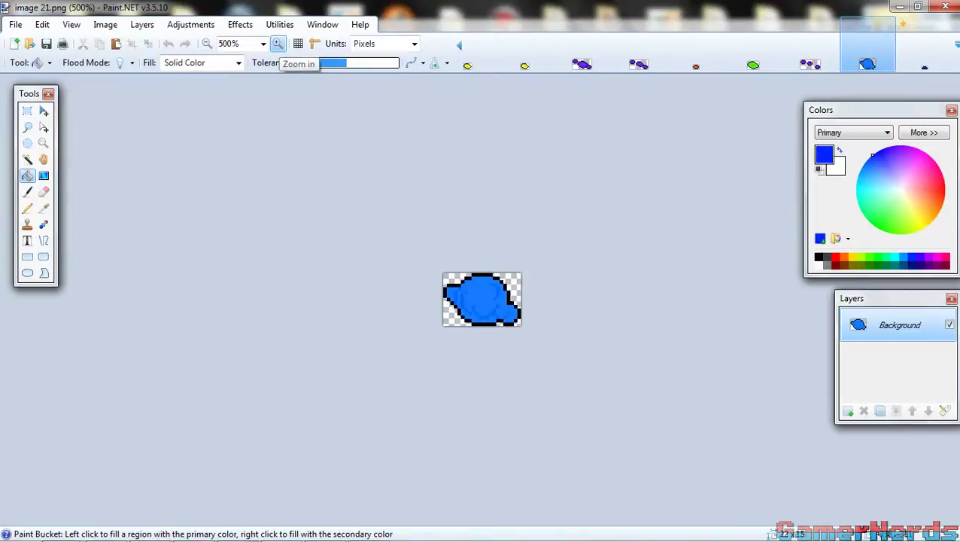
{"action": "left_click", "coordinate": [277, 44]}
{"action": "left_click", "coordinate": [482, 299]}
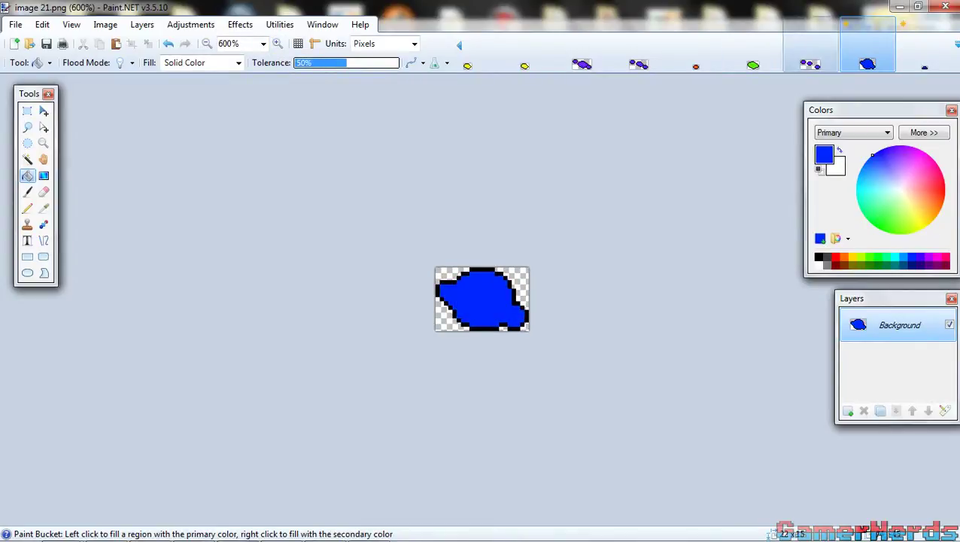
Fill the purple ovals in image 13.png with blue, keeping their black outlines.
{"action": "left_click", "coordinate": [810, 47]}
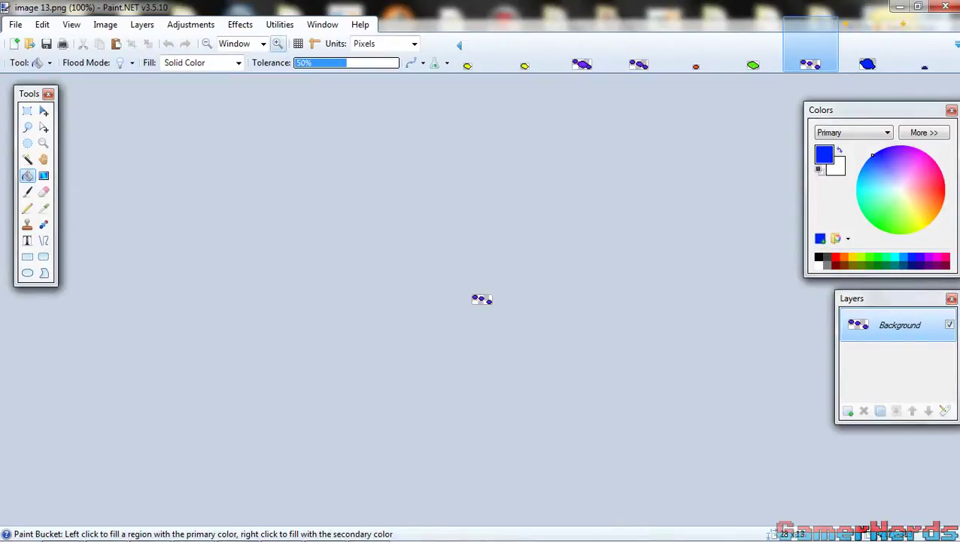
{"action": "left_click", "coordinate": [278, 43]}
{"action": "left_click", "coordinate": [278, 44]}
{"action": "left_click", "coordinate": [278, 44]}
{"action": "left_click", "coordinate": [278, 44]}
{"action": "left_click", "coordinate": [278, 43]}
{"action": "left_click", "coordinate": [277, 44]}
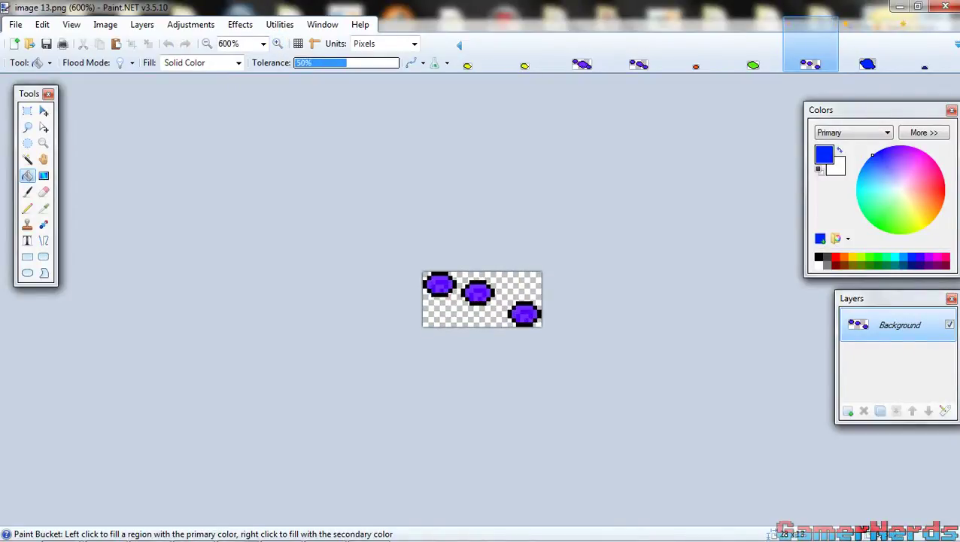
{"action": "left_click", "coordinate": [439, 284]}
{"action": "left_click", "coordinate": [524, 315]}
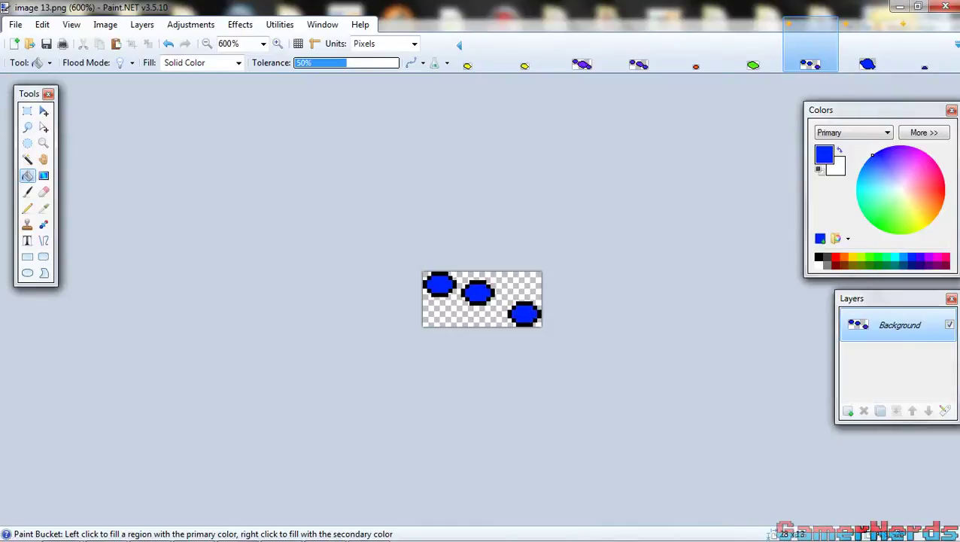
Fill the green shape inside the black outline of image 5.png with blue.
{"action": "left_click", "coordinate": [766, 27]}
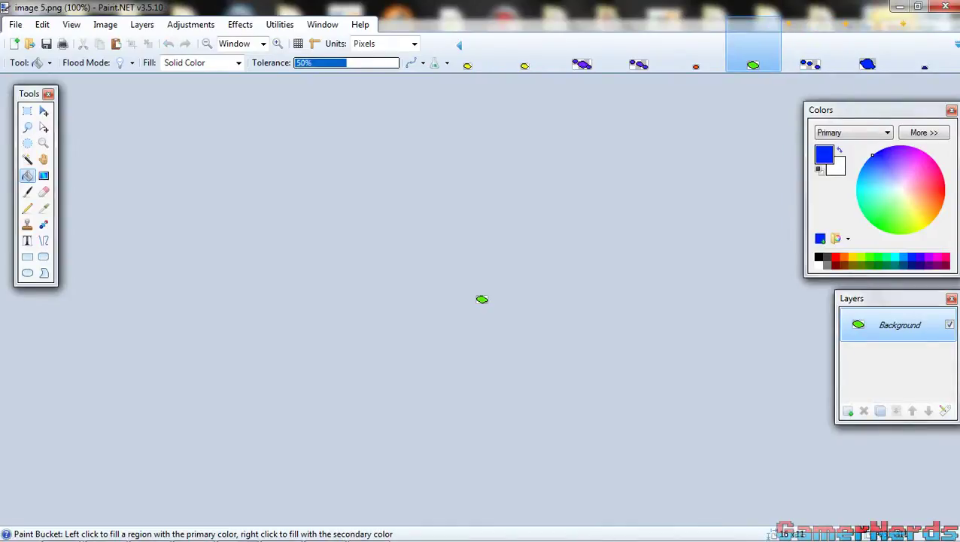
{"action": "left_click", "coordinate": [277, 44]}
{"action": "left_click", "coordinate": [278, 44]}
{"action": "left_click", "coordinate": [278, 44]}
{"action": "left_click", "coordinate": [277, 44]}
{"action": "left_click", "coordinate": [278, 44]}
{"action": "left_click", "coordinate": [278, 44]}
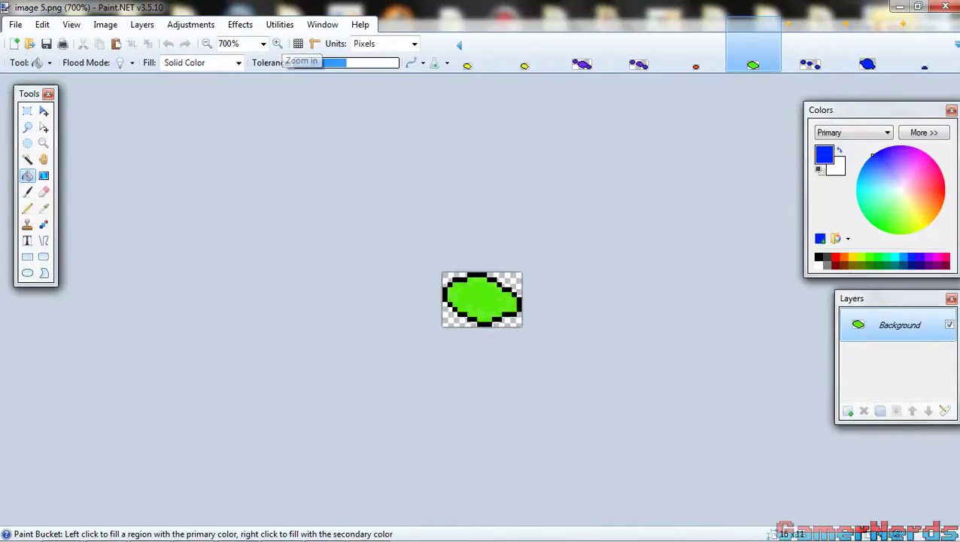
{"action": "left_click", "coordinate": [482, 299]}
Fill the orange oval inside the black outline of image 3.png with blue.
{"action": "left_click", "coordinate": [696, 46]}
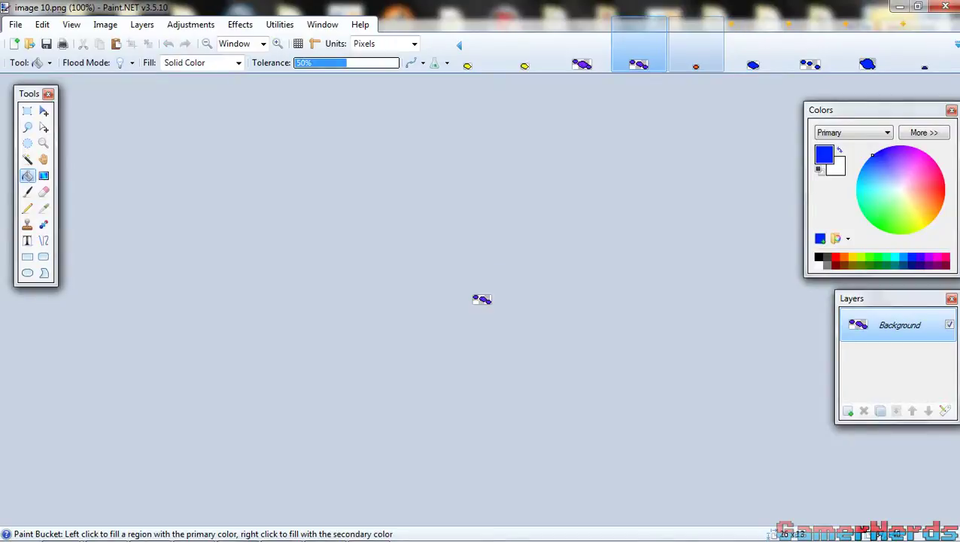
{"action": "left_click", "coordinate": [277, 43]}
{"action": "left_click", "coordinate": [277, 44]}
{"action": "left_click", "coordinate": [277, 43]}
{"action": "left_click", "coordinate": [277, 44]}
{"action": "left_click", "coordinate": [278, 44]}
{"action": "left_click", "coordinate": [278, 44]}
{"action": "left_click", "coordinate": [278, 44]}
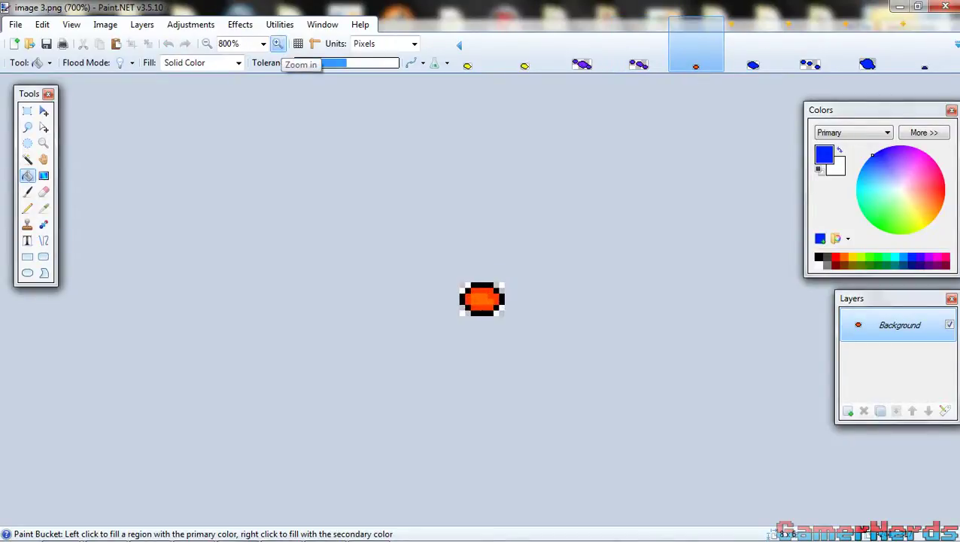
{"action": "double_click", "coordinate": [278, 44]}
{"action": "left_click", "coordinate": [481, 298]}
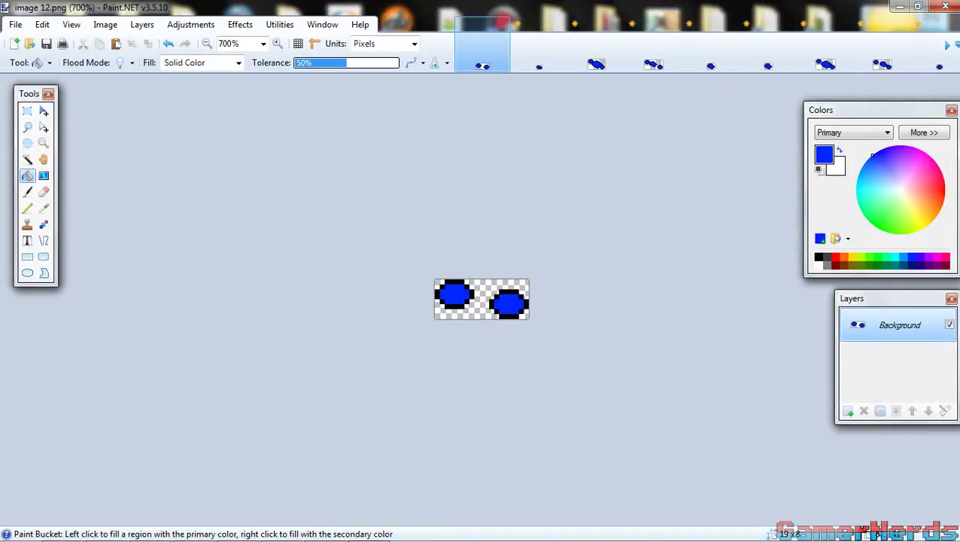
Switch from image 12.png to the recoloured image 20.png and save it.
{"action": "left_click", "coordinate": [945, 6]}
{"action": "left_click", "coordinate": [452, 296]}
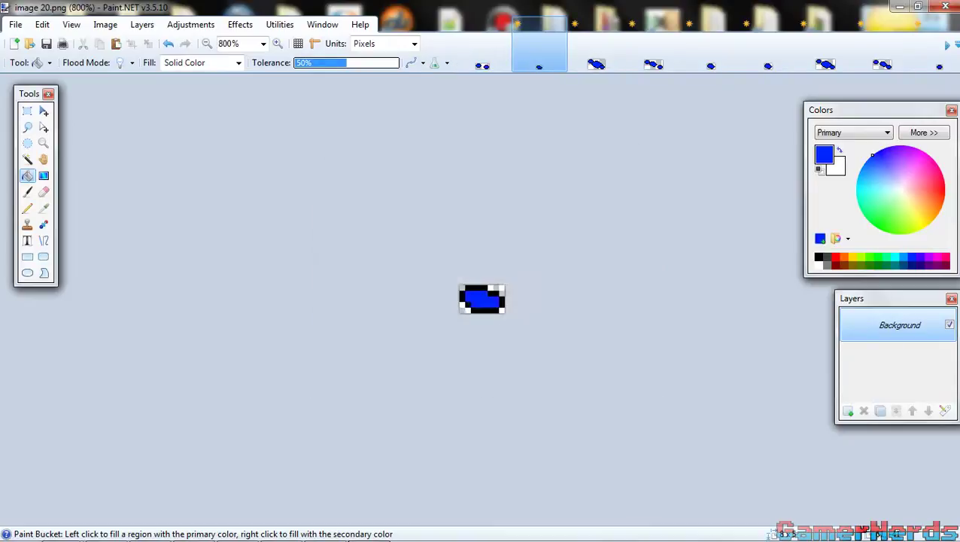
{"action": "key", "text": "ctrl+s"}
{"action": "key", "text": "Return"}
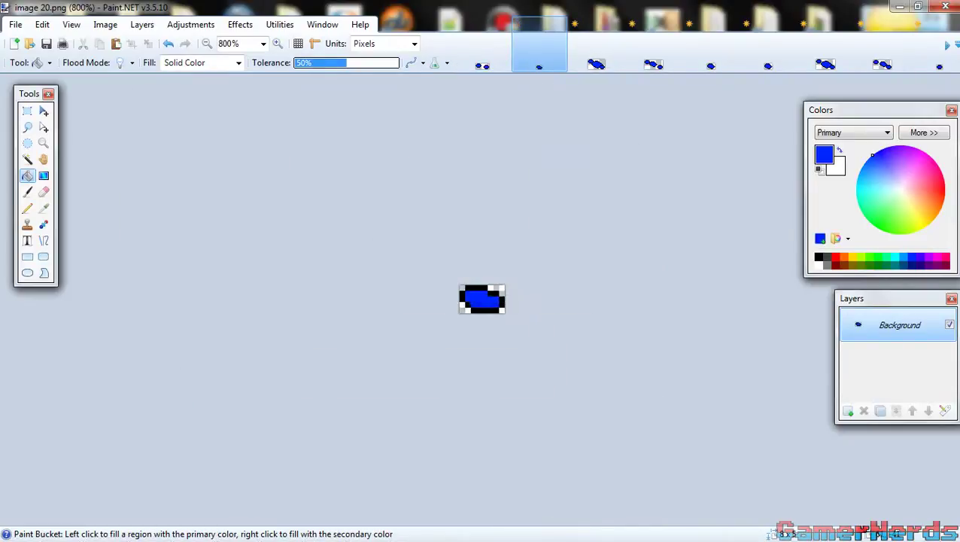
Close image 20.png, save and close the recoloured images 23.png and 9.png, and save image 29.png.
{"action": "key", "text": "ctrl+w"}
{"action": "key", "text": "ctrl+s"}
{"action": "key", "text": "Return"}
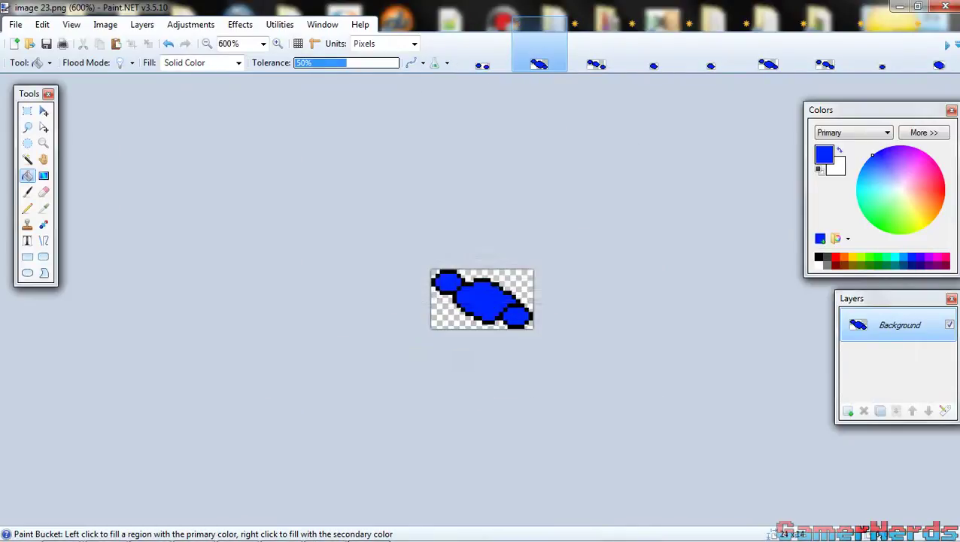
{"action": "key", "text": "ctrl+w"}
{"action": "key", "text": "ctrl+s"}
{"action": "key", "text": "Return"}
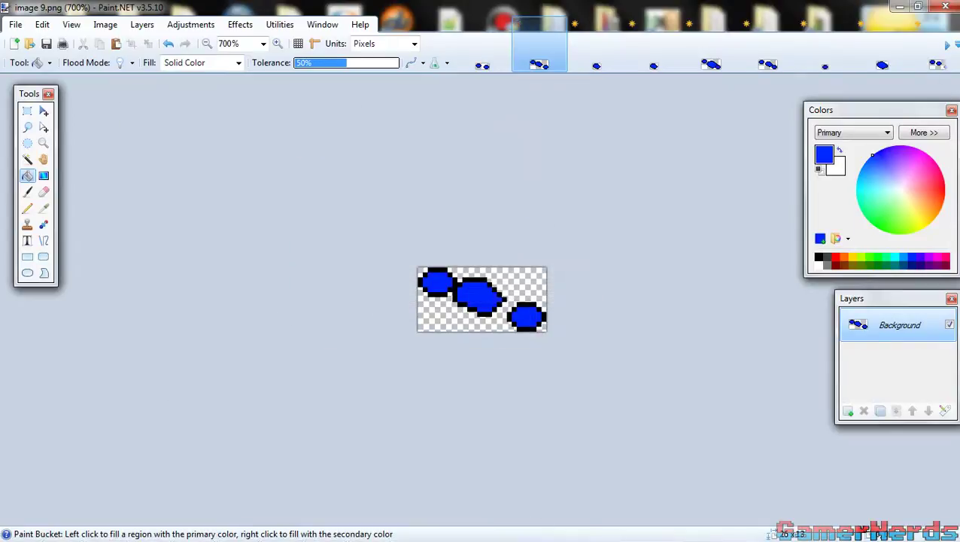
{"action": "key", "text": "ctrl+w"}
{"action": "key", "text": "ctrl+s"}
{"action": "key", "text": "Return"}
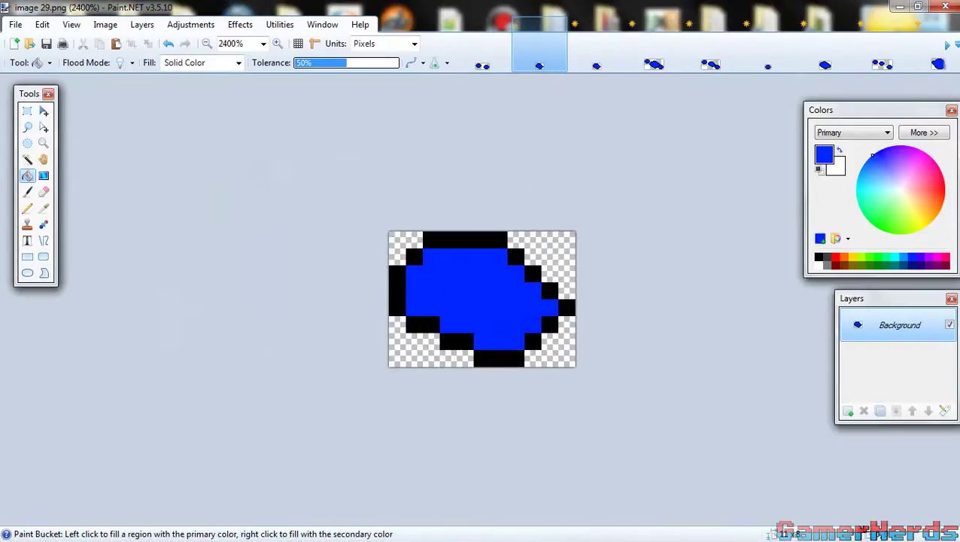
Close image 29.png, save and close the recoloured images 4.png and 24.png, and save image 10.png.
{"action": "key", "text": "ctrl+w"}
{"action": "key", "text": "ctrl+s"}
{"action": "key", "text": "Return"}
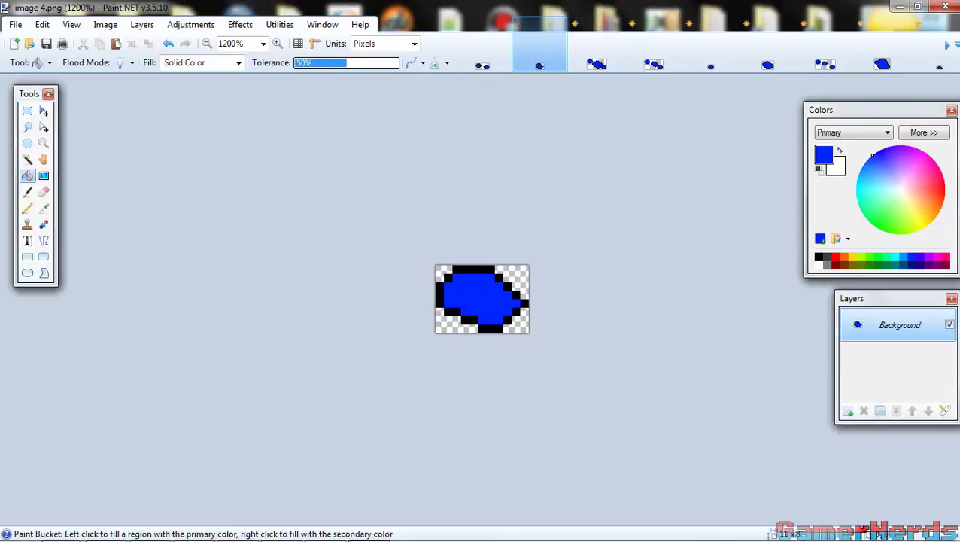
{"action": "key", "text": "ctrl+w"}
{"action": "key", "text": "ctrl+s"}
{"action": "key", "text": "Return"}
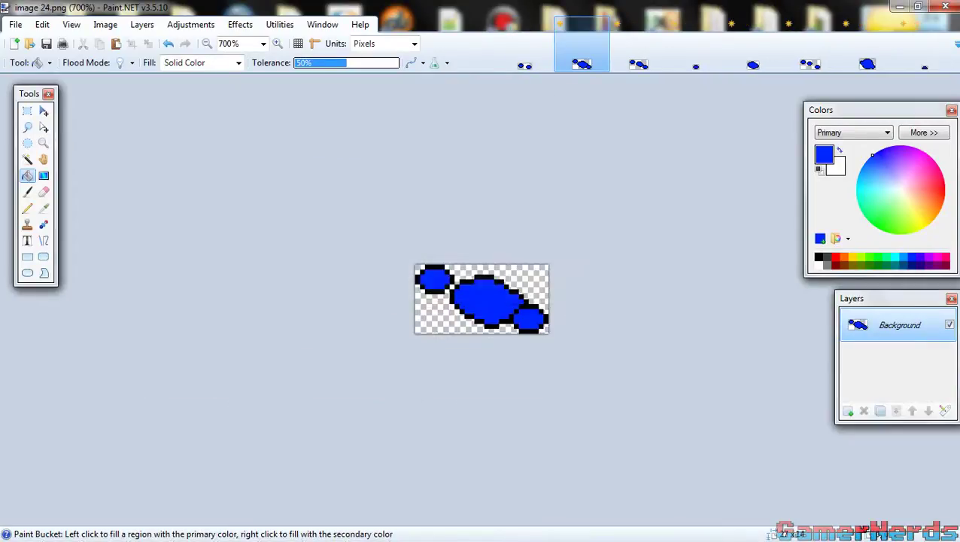
{"action": "key", "text": "ctrl+w"}
{"action": "key", "text": "ctrl+s"}
{"action": "key", "text": "Return"}
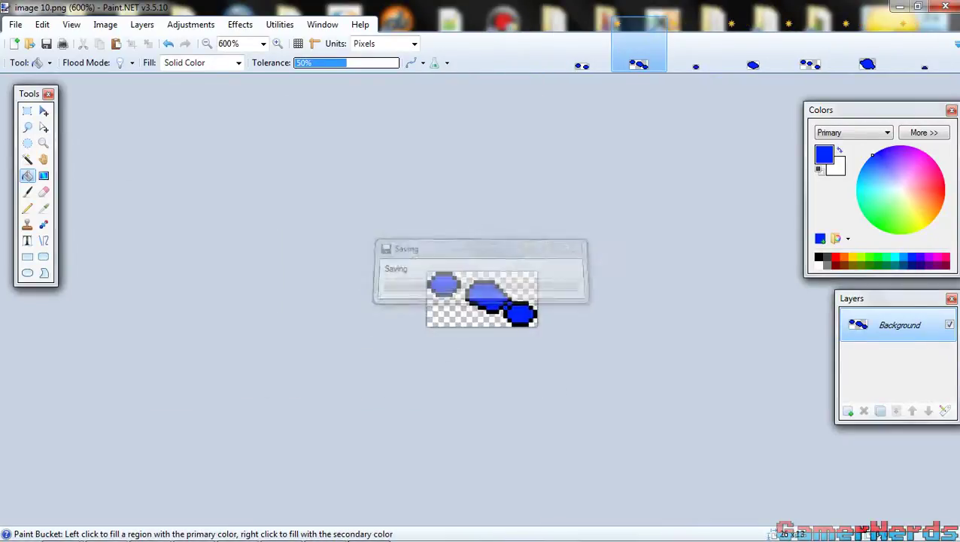
Close image 10.png, save and close the recoloured images 3.png and 5.png, and save image 13.png.
{"action": "key", "text": "ctrl+w"}
{"action": "key", "text": "ctrl+s"}
{"action": "key", "text": "Return"}
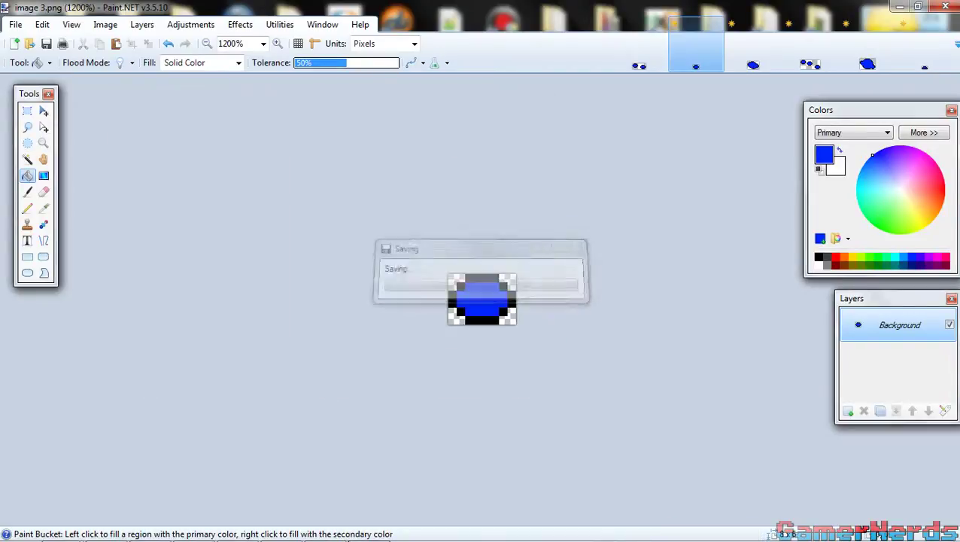
{"action": "key", "text": "ctrl+w"}
{"action": "key", "text": "ctrl+s"}
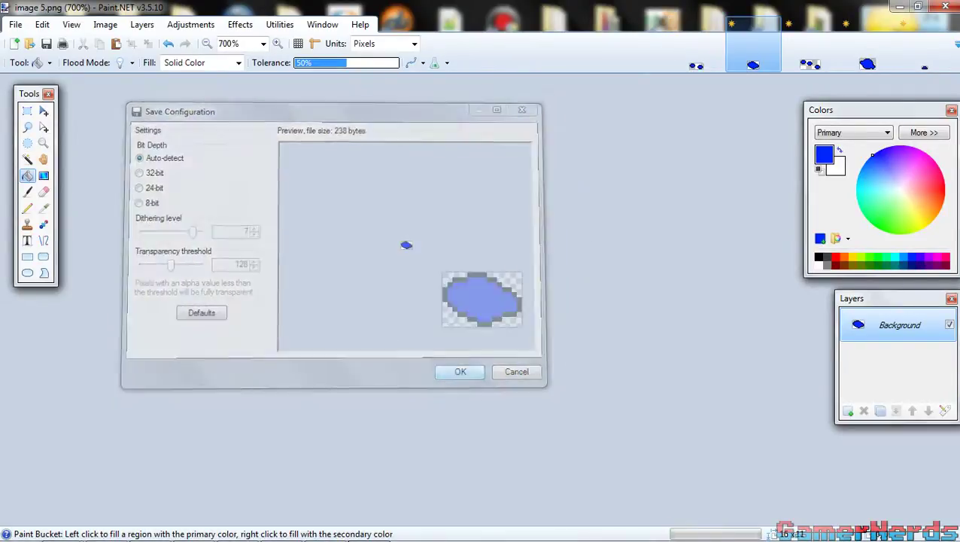
{"action": "key", "text": "Return"}
{"action": "key", "text": "ctrl+w"}
{"action": "key", "text": "ctrl+s"}
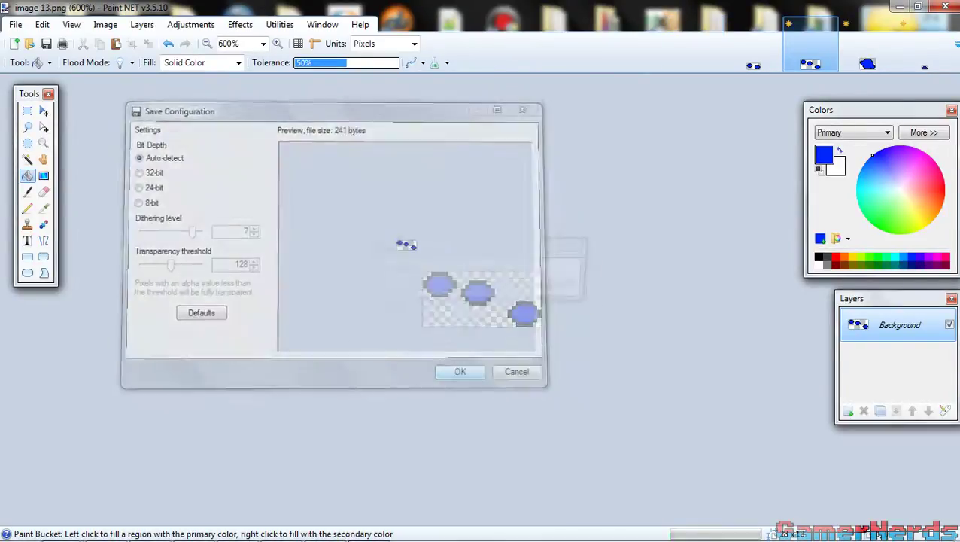
{"action": "key", "text": "Return"}
Save the last recoloured images, 21.png and 2.png, and exit Paint.NET.
{"action": "key", "text": "ctrl+w"}
{"action": "key", "text": "ctrl+s"}
{"action": "key", "text": "Return"}
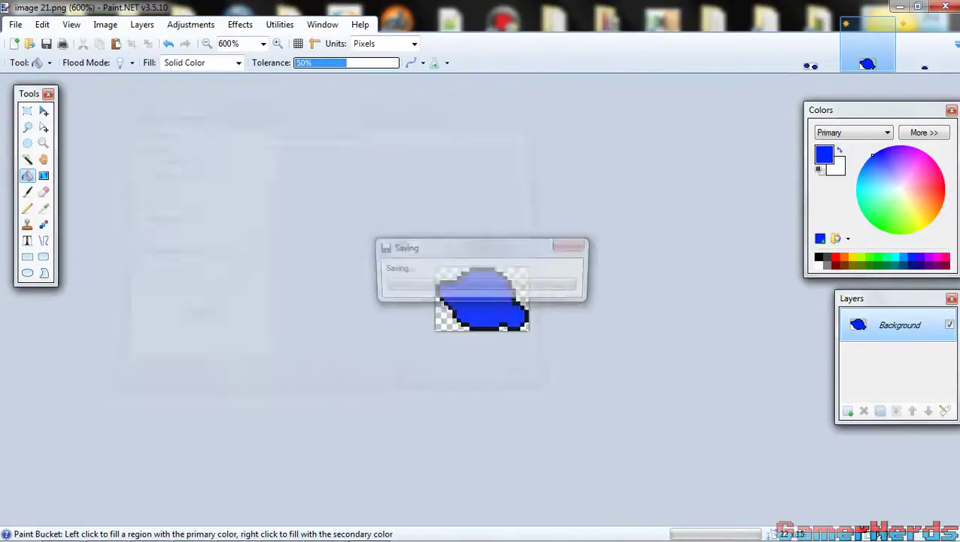
{"action": "key", "text": "ctrl+w"}
{"action": "key", "text": "ctrl+s"}
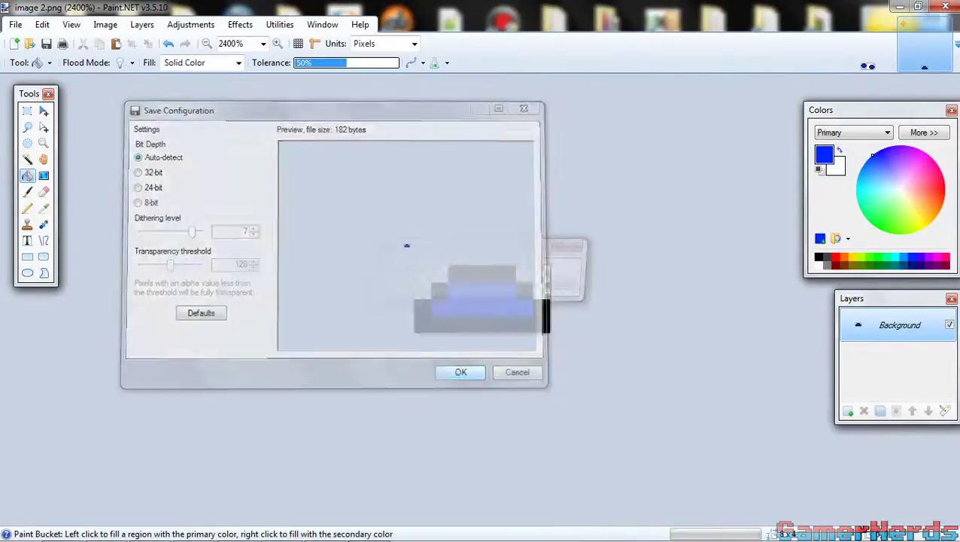
{"action": "key", "text": "Return"}
{"action": "key", "text": "alt+F4"}
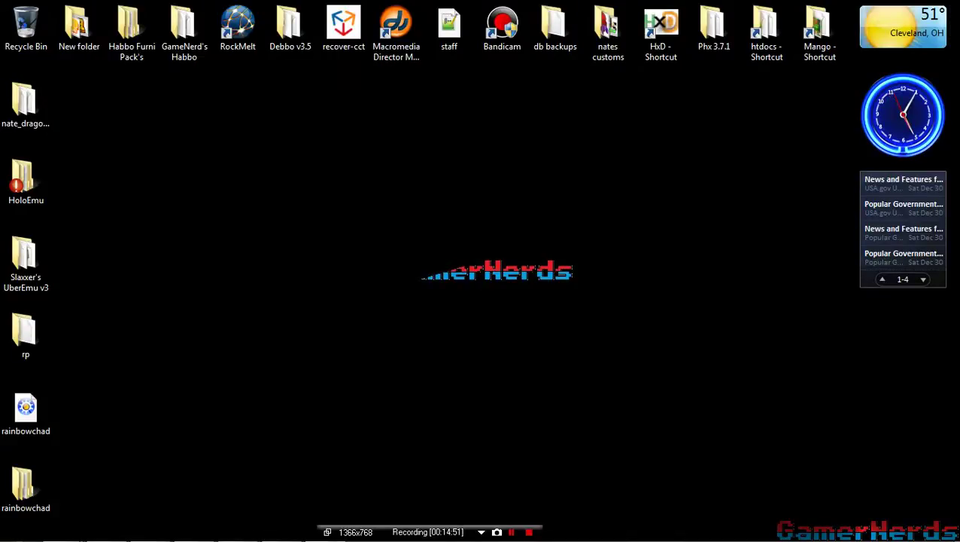
Bring up the browser window with the Rainbow Smokie forum thread and close it.
{"action": "left_click_drag", "start_coordinate": [429, 532], "coordinate": [761, 485]}
{"action": "mouse_move", "coordinate": [281, 539]}
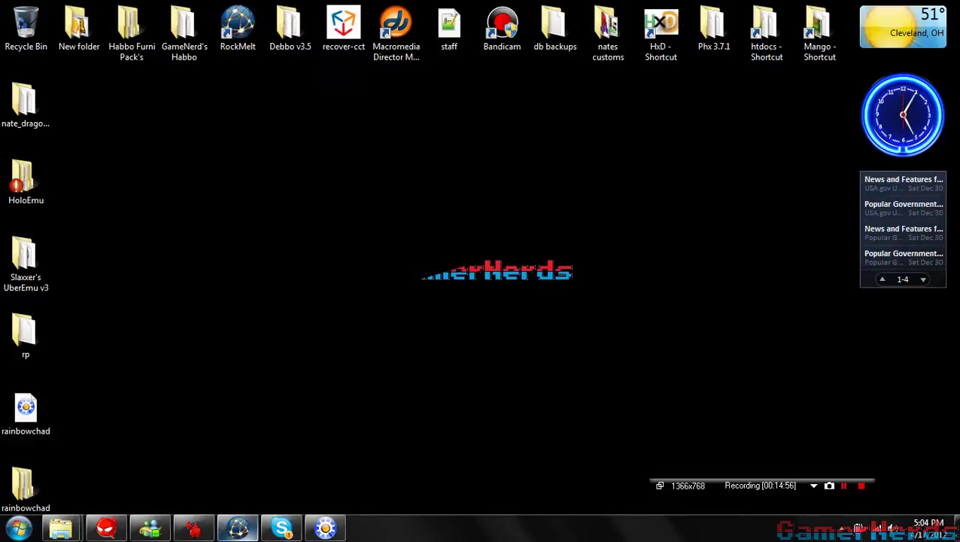
{"action": "left_click", "coordinate": [238, 528]}
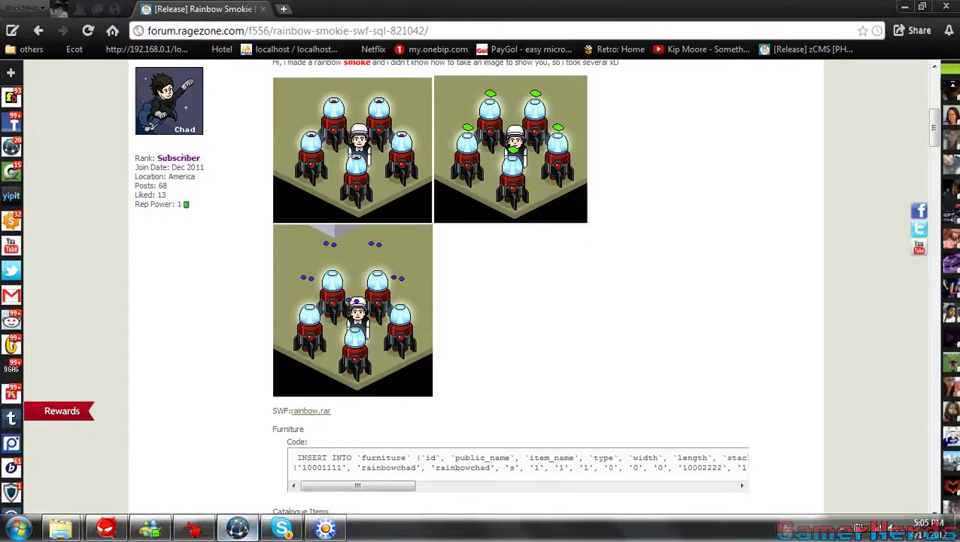
{"action": "left_click", "coordinate": [946, 6]}
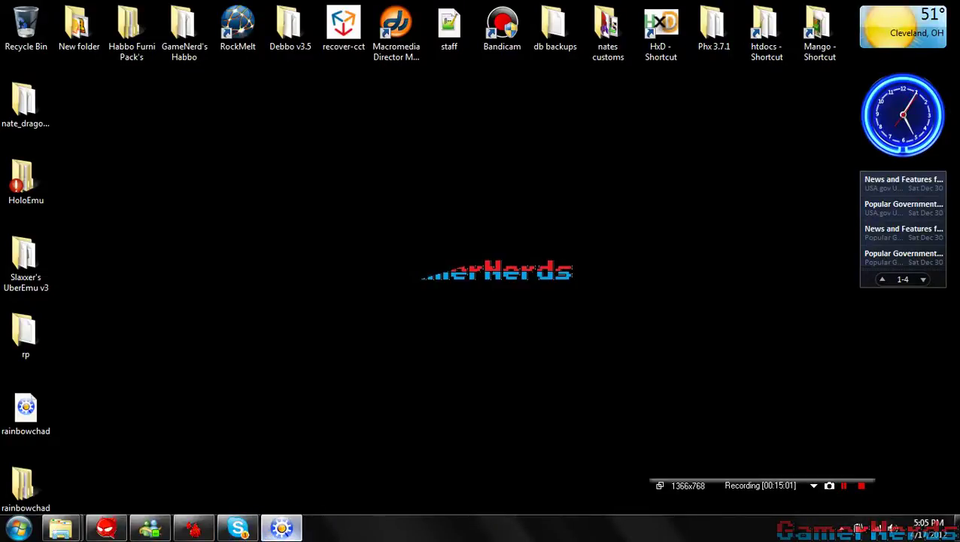
Switch to Sothink SWF Decompiler and replace image 2 in rainbowchad.swf with the recoloured image 2 from the rainbowchad Image folder.
{"action": "left_click", "coordinate": [282, 528]}
{"action": "left_click", "coordinate": [680, 214]}
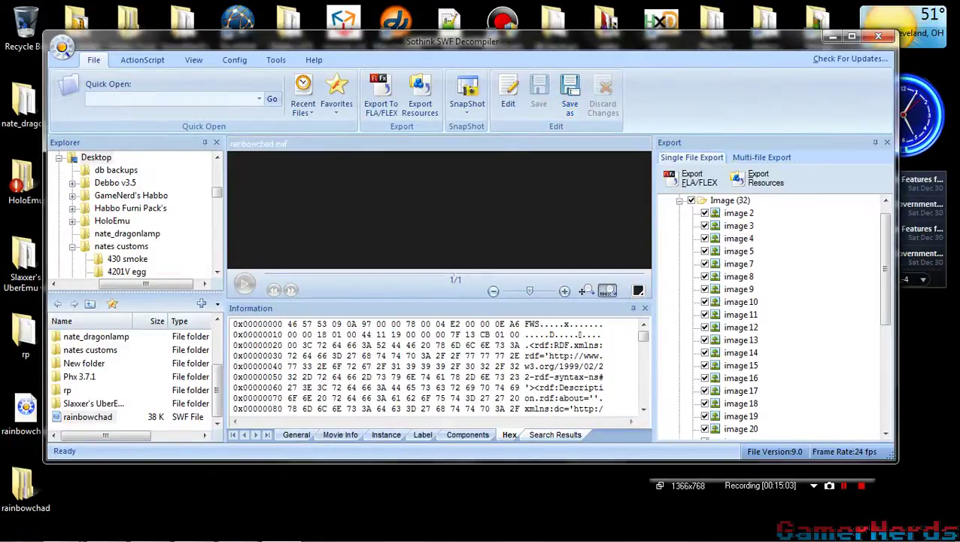
{"action": "left_click", "coordinate": [738, 213]}
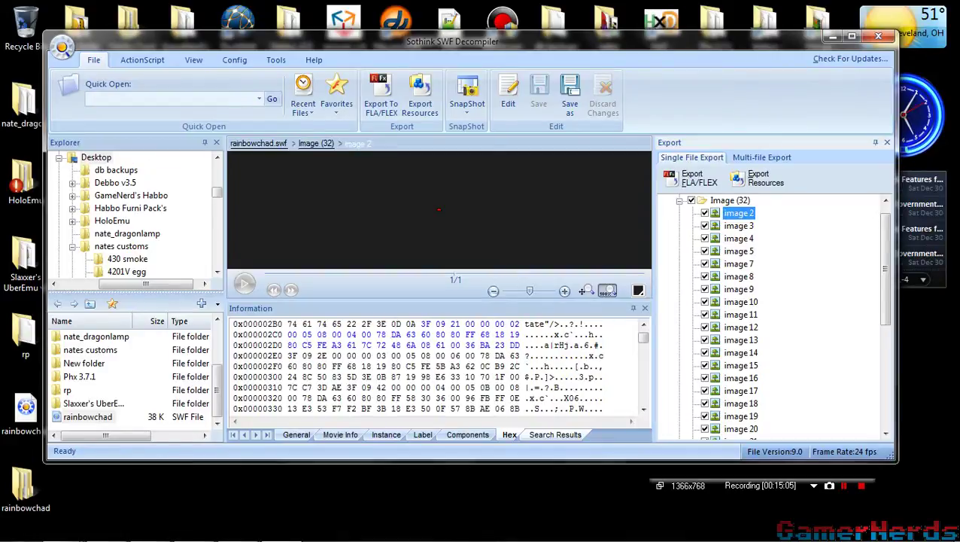
{"action": "right_click", "coordinate": [734, 214]}
{"action": "left_click", "coordinate": [757, 223]}
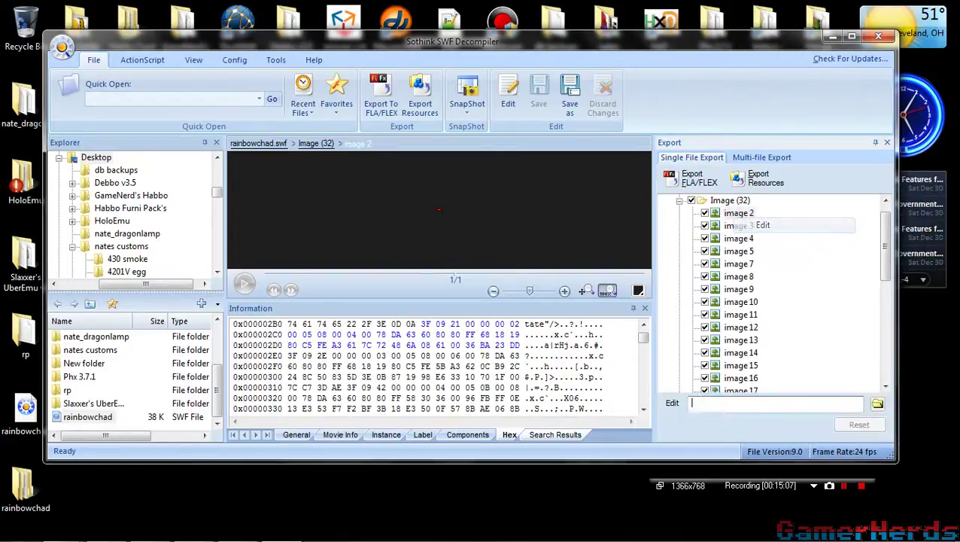
{"action": "left_click", "coordinate": [877, 404]}
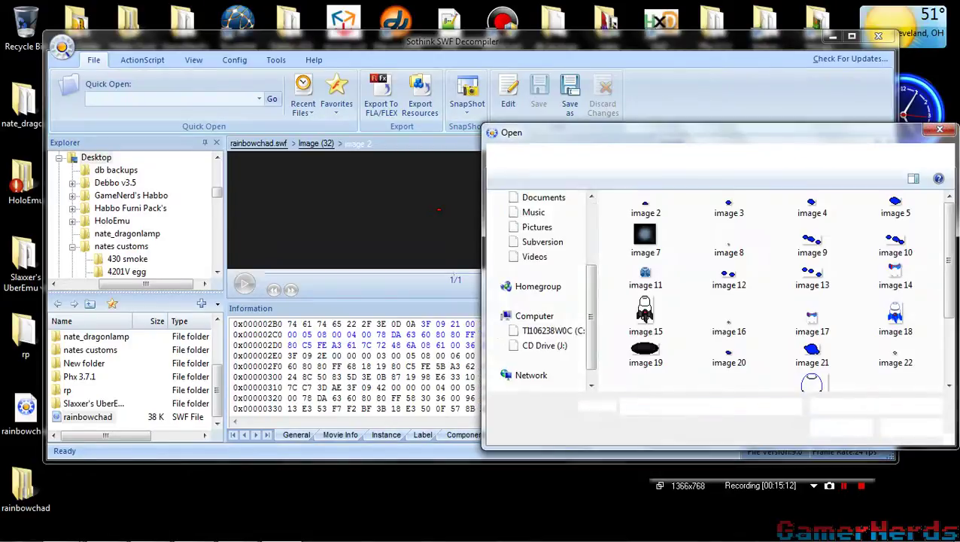
{"action": "left_click_drag", "start_coordinate": [715, 134], "coordinate": [457, 107]}
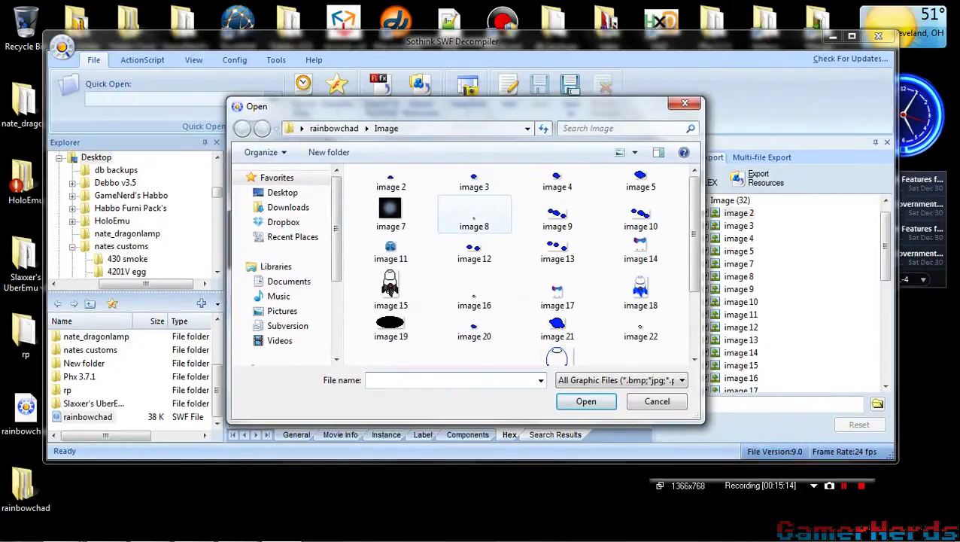
{"action": "left_click_drag", "start_coordinate": [693, 235], "coordinate": [694, 317]}
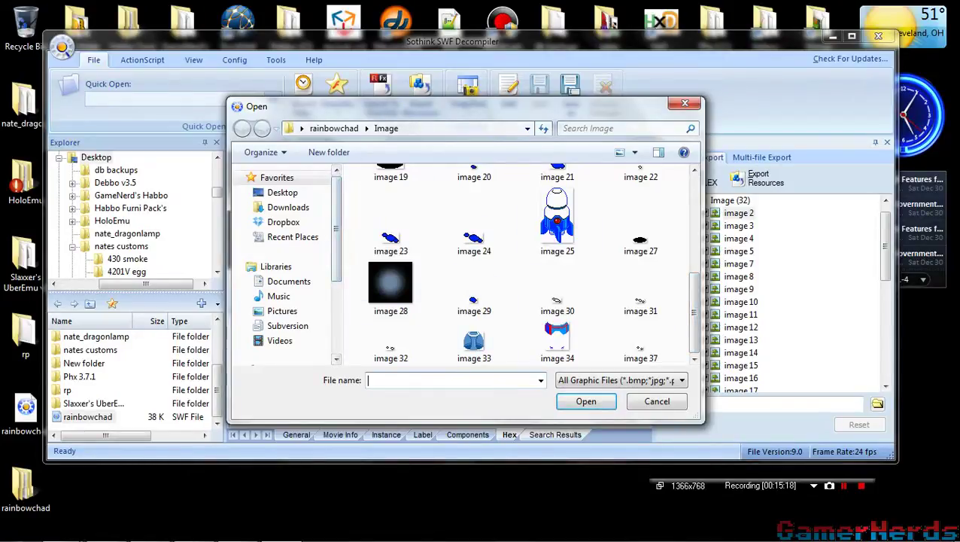
{"action": "scroll", "coordinate": [516, 264], "scroll_direction": "up", "scroll_amount": 3}
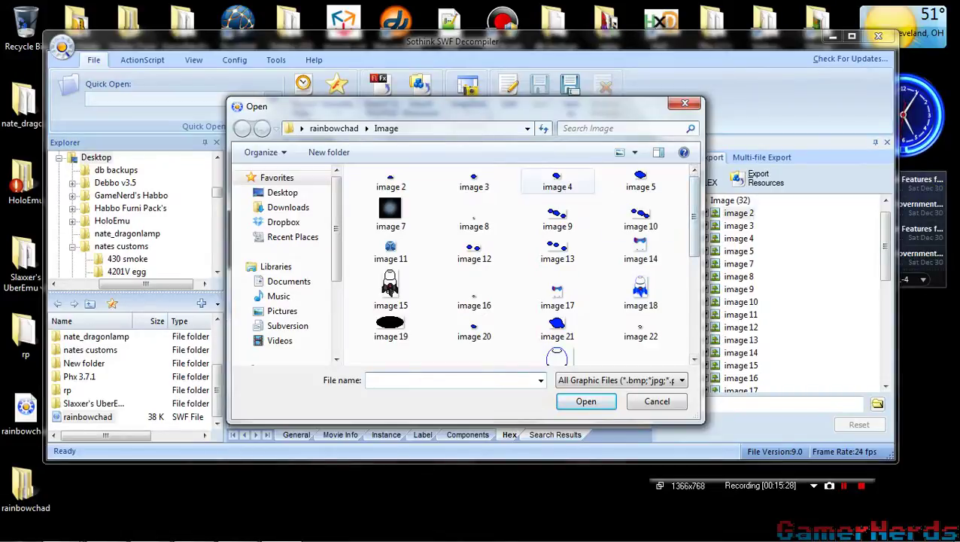
{"action": "left_click", "coordinate": [390, 181]}
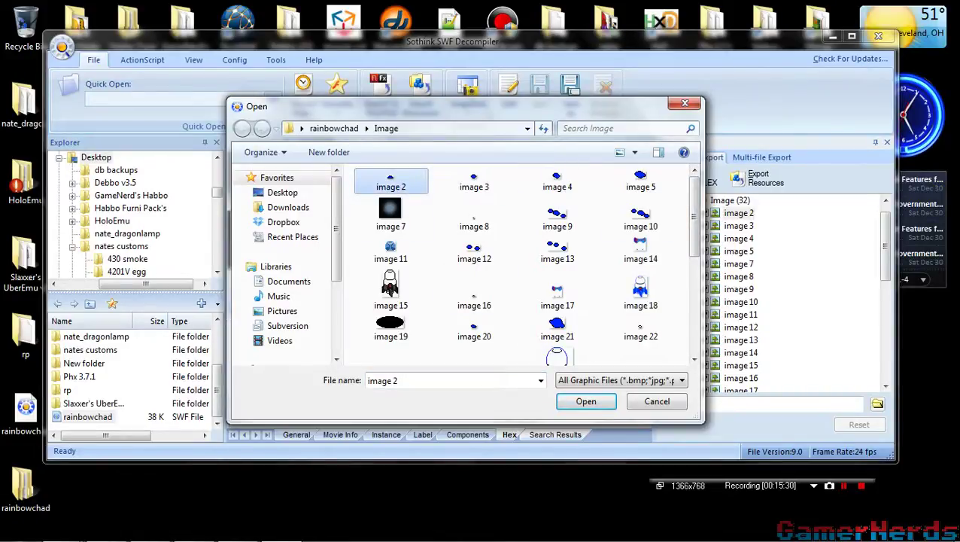
{"action": "left_click", "coordinate": [586, 401]}
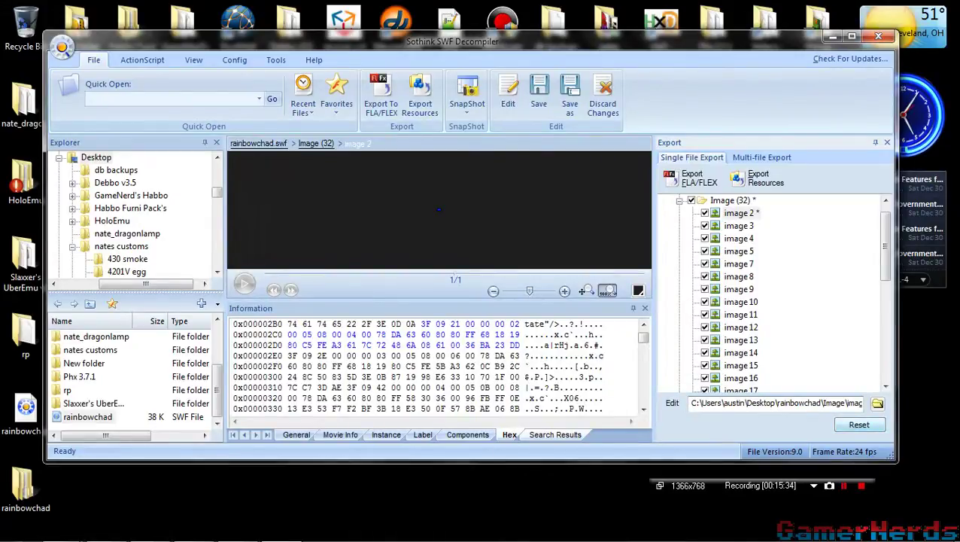
Replace image 3 in rainbowchad.swf with the recoloured image 3 from the rainbowchad Image folder.
{"action": "left_click", "coordinate": [732, 223]}
{"action": "right_click", "coordinate": [732, 223]}
{"action": "left_click", "coordinate": [765, 231]}
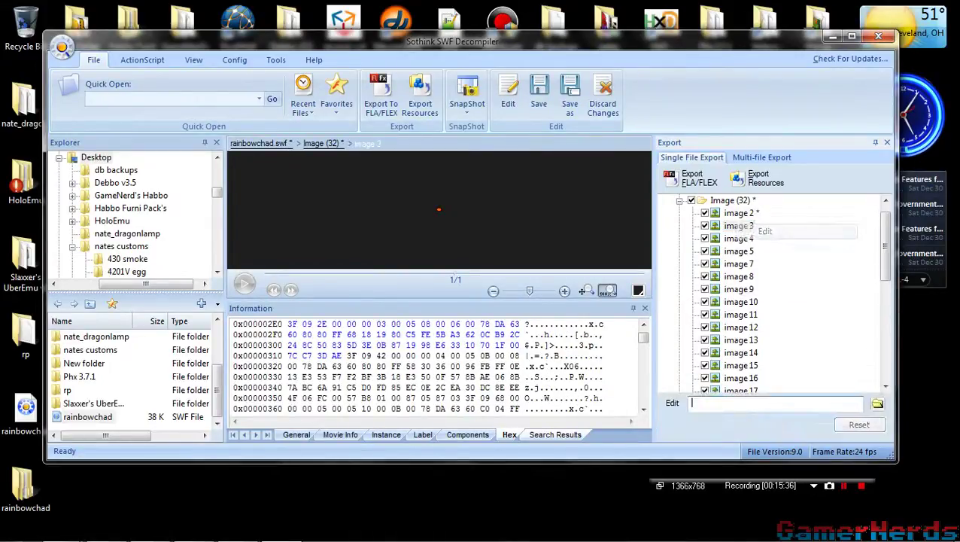
{"action": "left_click", "coordinate": [878, 404]}
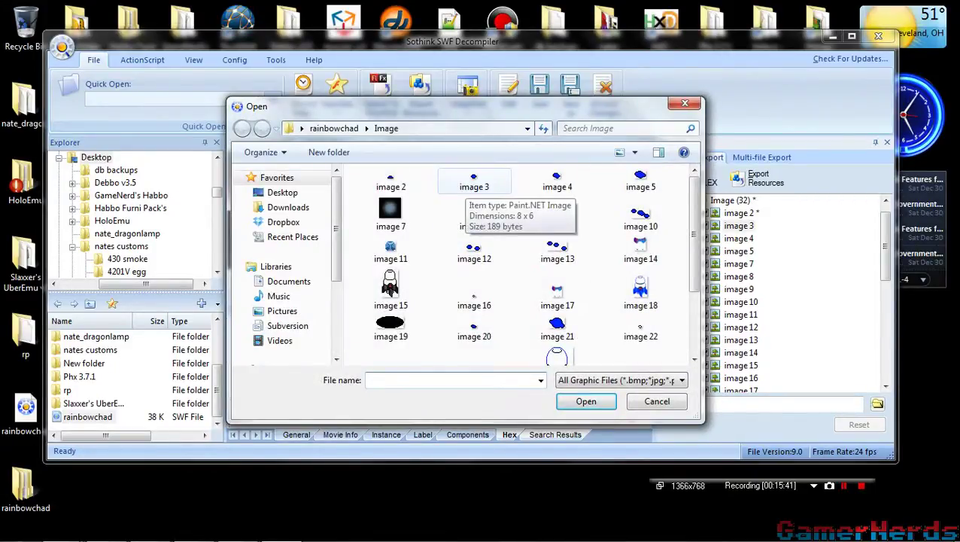
{"action": "double_click", "coordinate": [474, 181]}
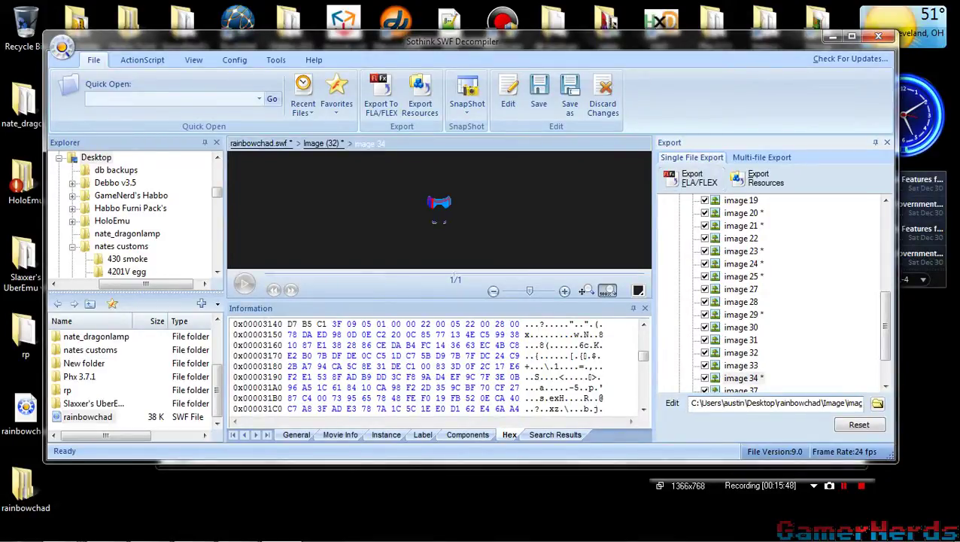
Collapse the Image group and save the image replacements over the original rainbowchad.swf.
{"action": "scroll", "coordinate": [771, 293], "scroll_direction": "up", "scroll_amount": 7}
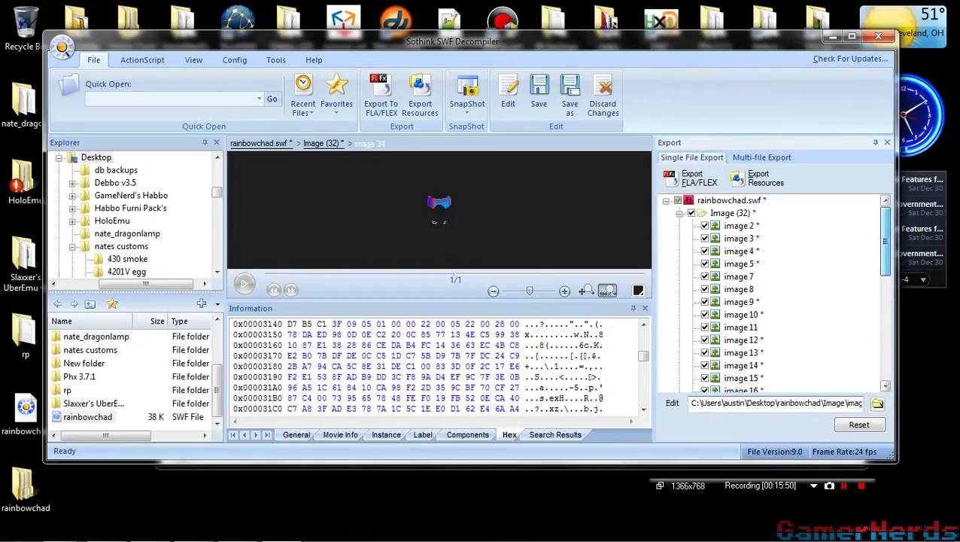
{"action": "left_click", "coordinate": [679, 214]}
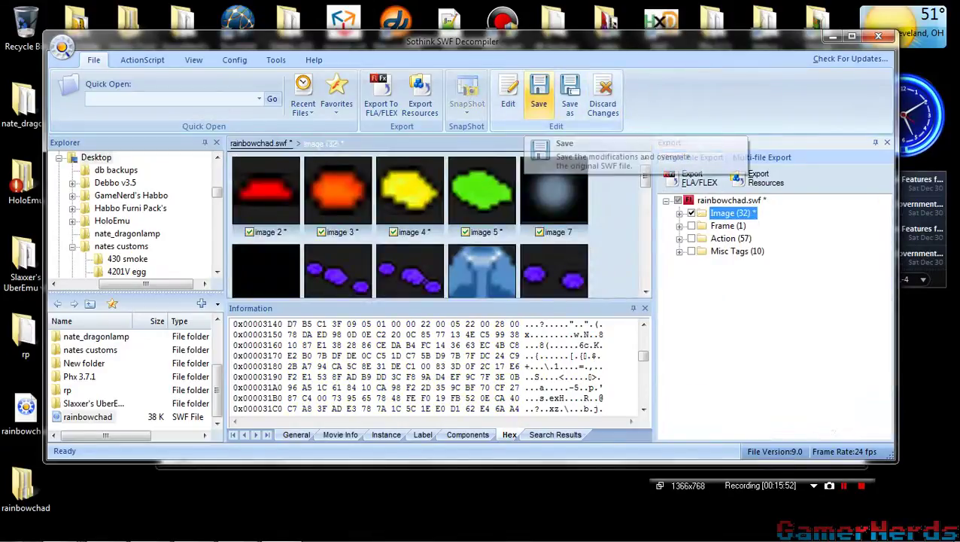
{"action": "left_click", "coordinate": [539, 93]}
{"action": "key", "text": "ctrl+s"}
{"action": "key", "text": "Return"}
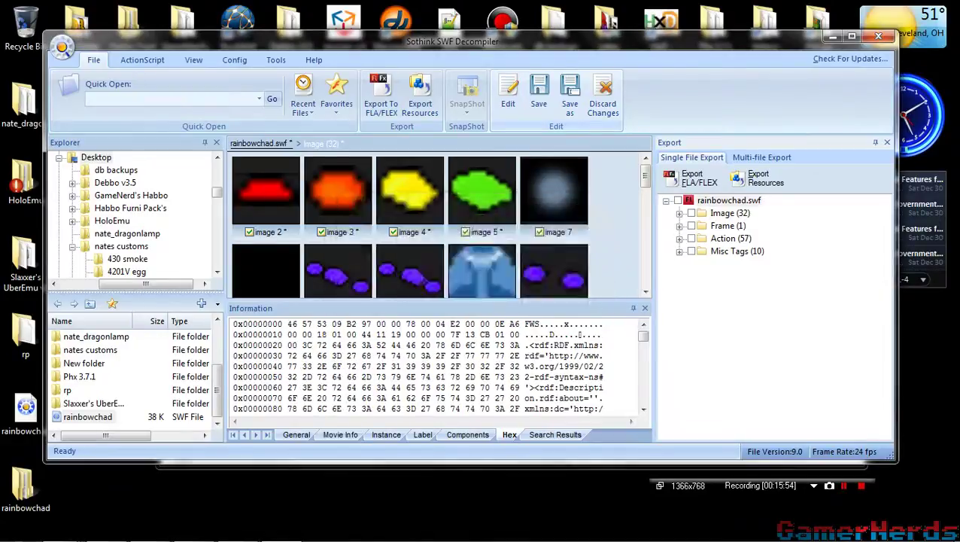
Review the thumbnails of all images in the saved rainbowchad.swf, from image 2 to image 37.
{"action": "left_click", "coordinate": [730, 213]}
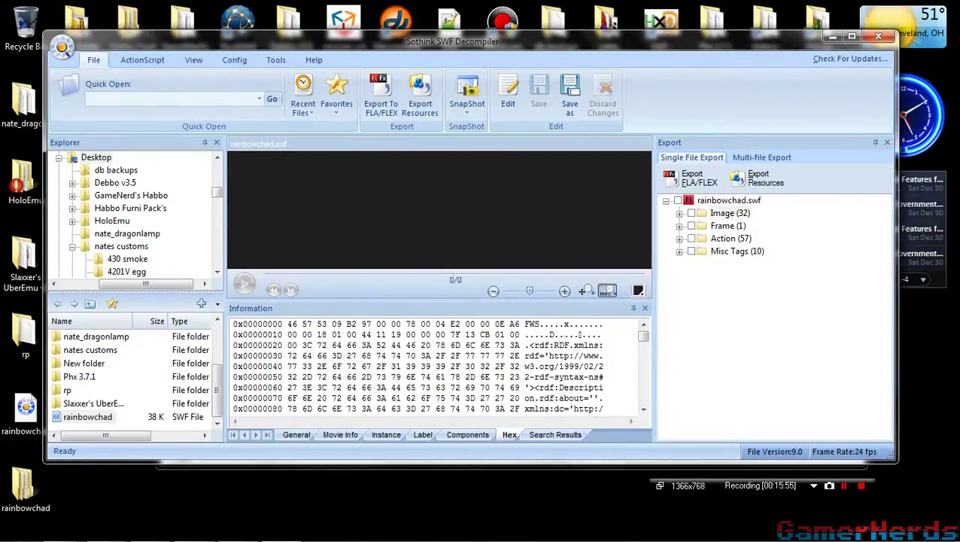
{"action": "scroll", "coordinate": [436, 225], "scroll_direction": "down", "scroll_amount": 10}
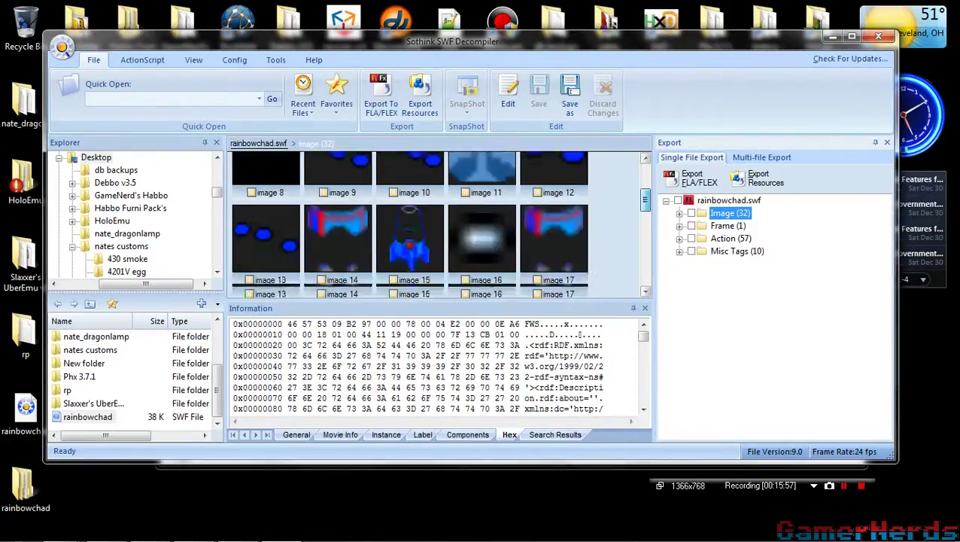
{"action": "scroll", "coordinate": [436, 226], "scroll_direction": "up", "scroll_amount": 10}
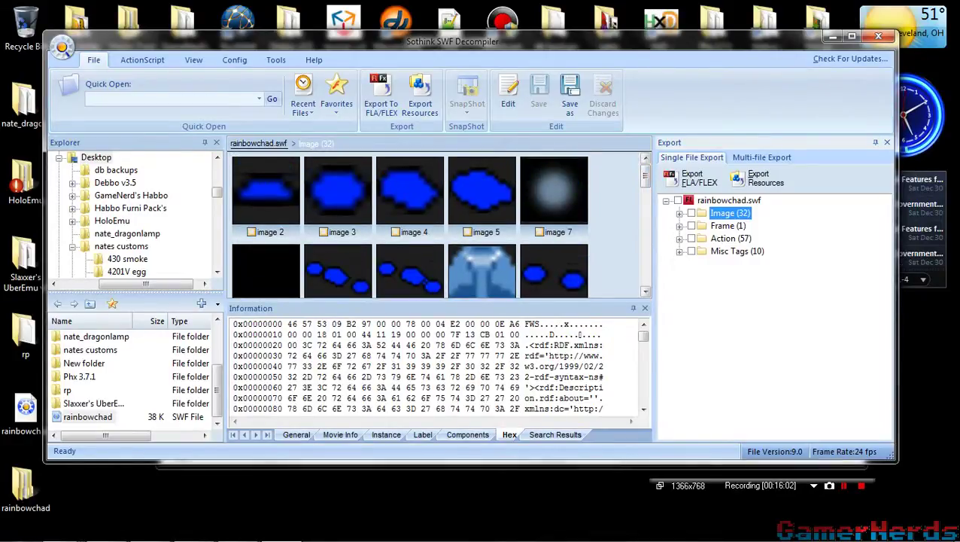
{"action": "scroll", "coordinate": [437, 226], "scroll_direction": "down", "scroll_amount": 10}
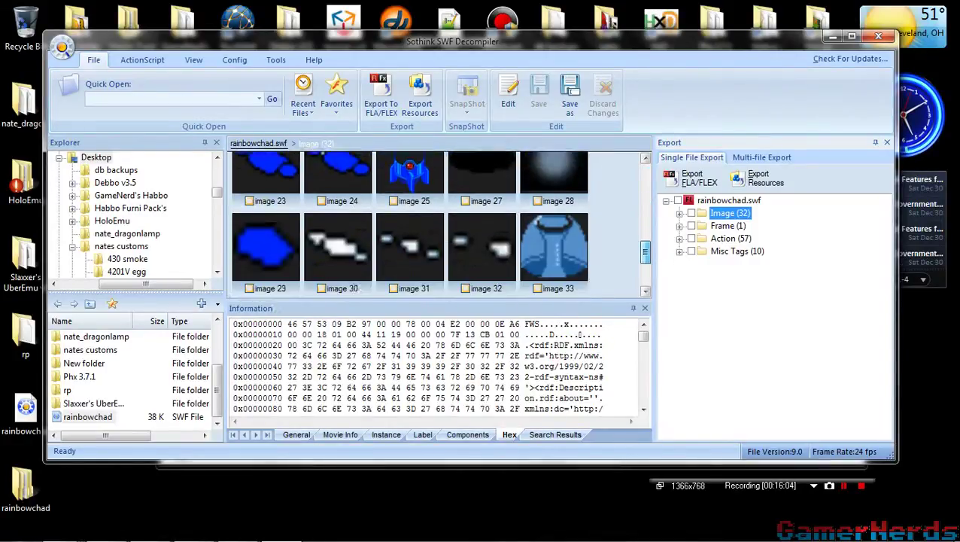
{"action": "left_click_drag", "start_coordinate": [646, 273], "coordinate": [645, 267]}
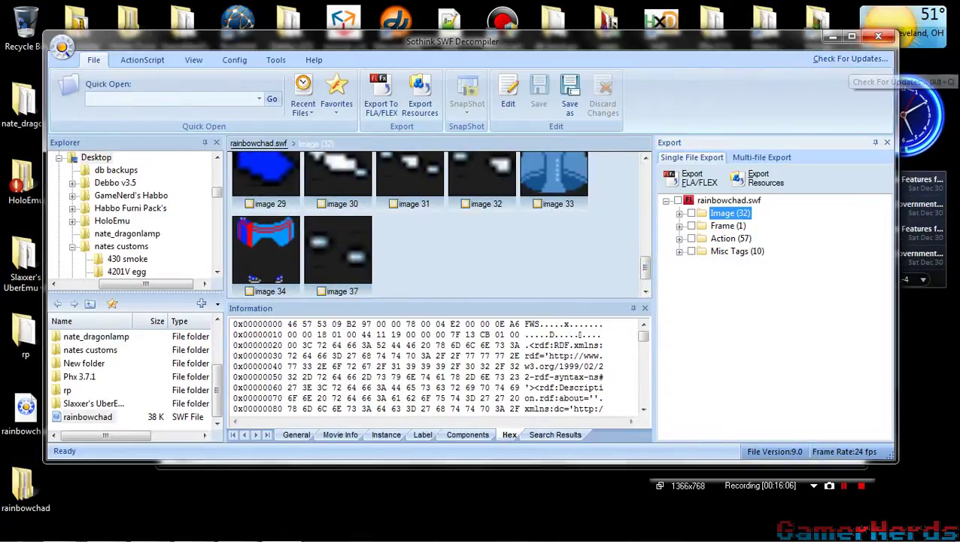
Close the decompiler and the Image folder, and place the rainbowchad SWF and folder together in the desktop's second icon column.
{"action": "left_click", "coordinate": [879, 36]}
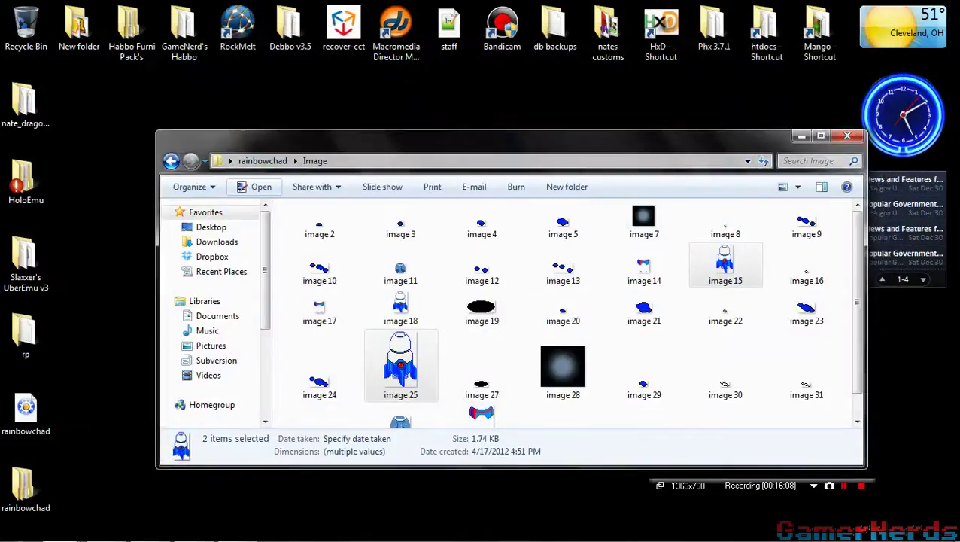
{"action": "left_click", "coordinate": [844, 136]}
{"action": "left_click", "coordinate": [25, 412]}
{"action": "left_click_drag", "start_coordinate": [25, 412], "coordinate": [79, 105]}
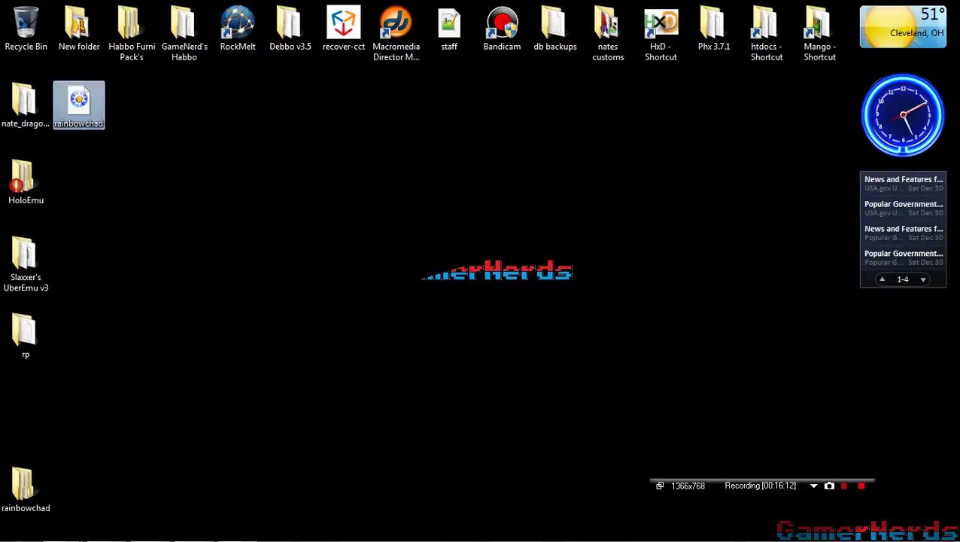
{"action": "left_click_drag", "start_coordinate": [26, 485], "coordinate": [79, 177]}
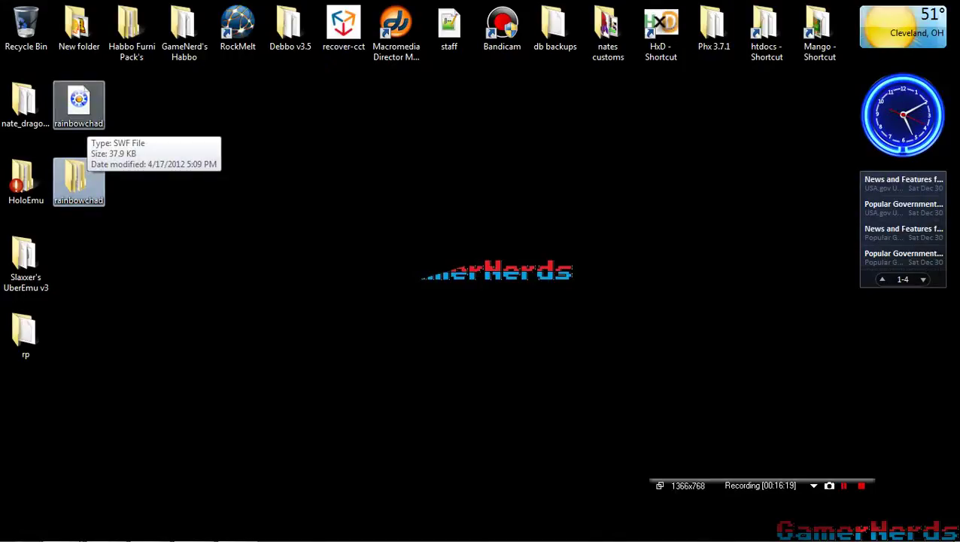
{"action": "left_click", "coordinate": [86, 119]}
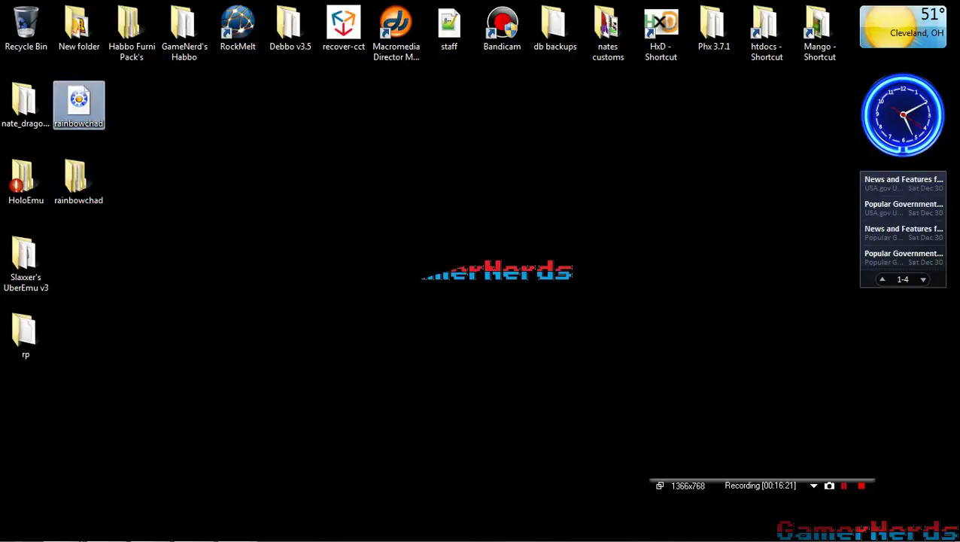
{"action": "key", "text": "F2"}
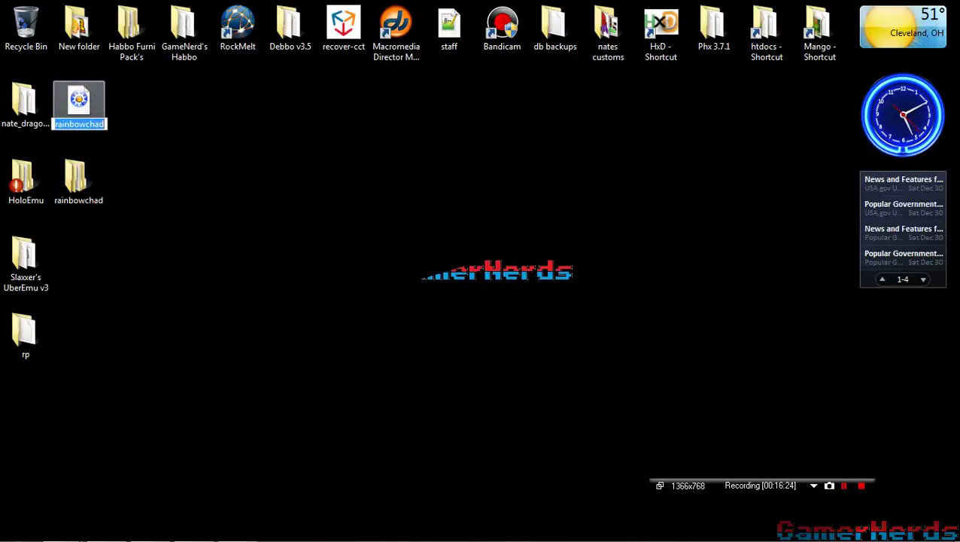
{"action": "type", "text": "123456789"}
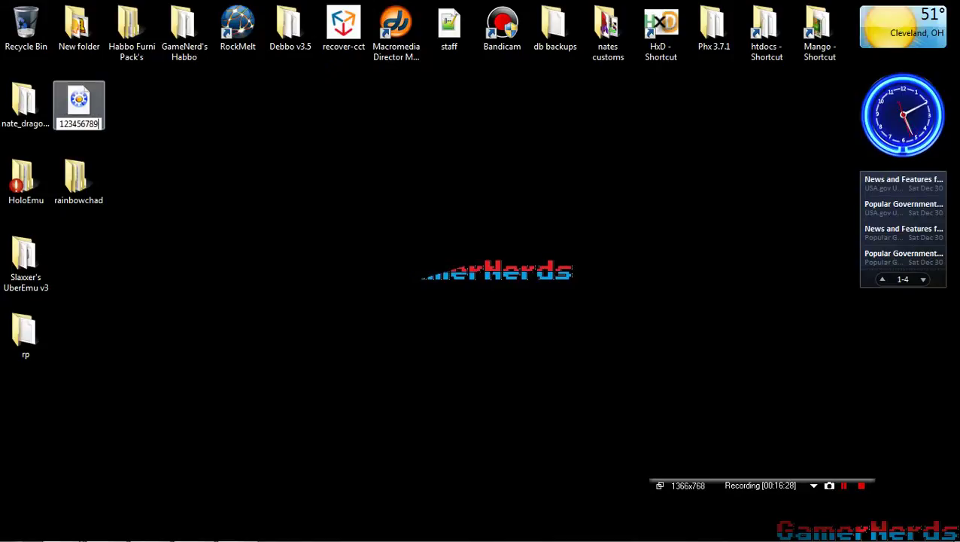
{"action": "type", "text": "12"}
{"action": "key", "text": "Return"}
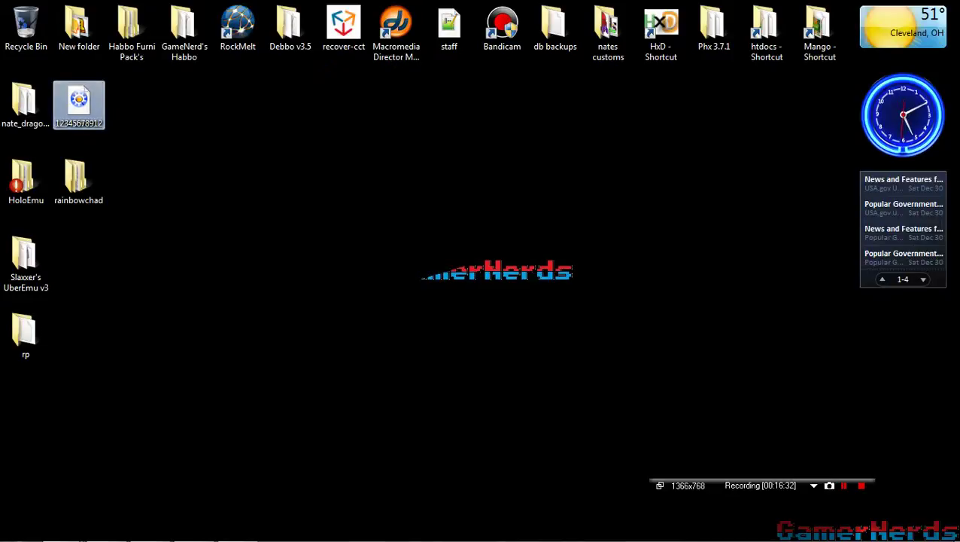
{"action": "key", "text": "F2"}
{"action": "left_click", "coordinate": [66, 124]}
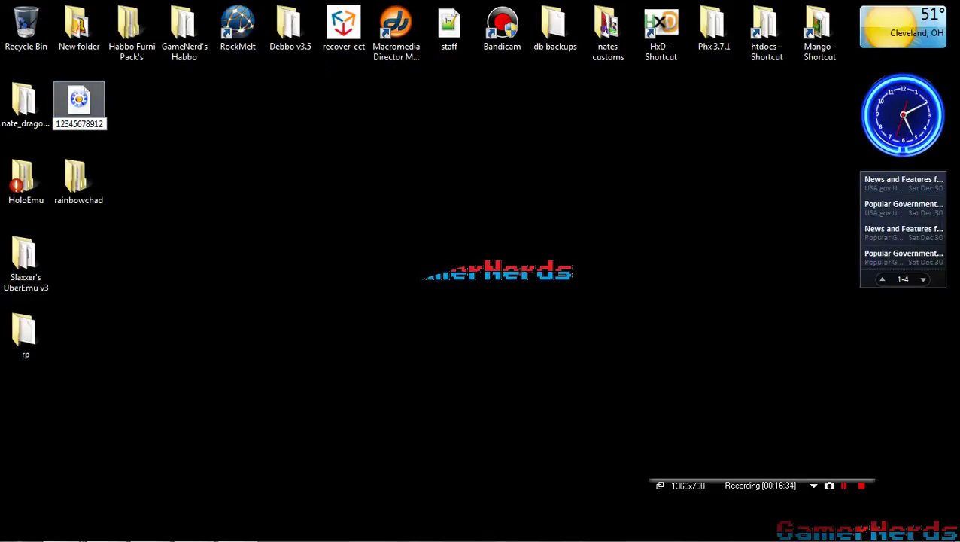
{"action": "left_click_drag", "start_coordinate": [86, 123], "coordinate": [45, 122]}
{"action": "key", "text": "ctrl+c"}
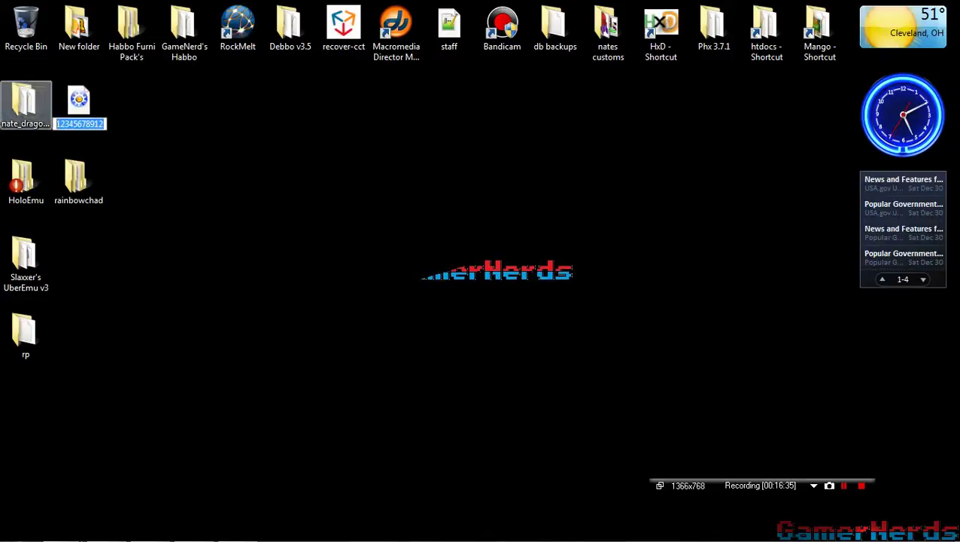
{"action": "left_click", "coordinate": [79, 181]}
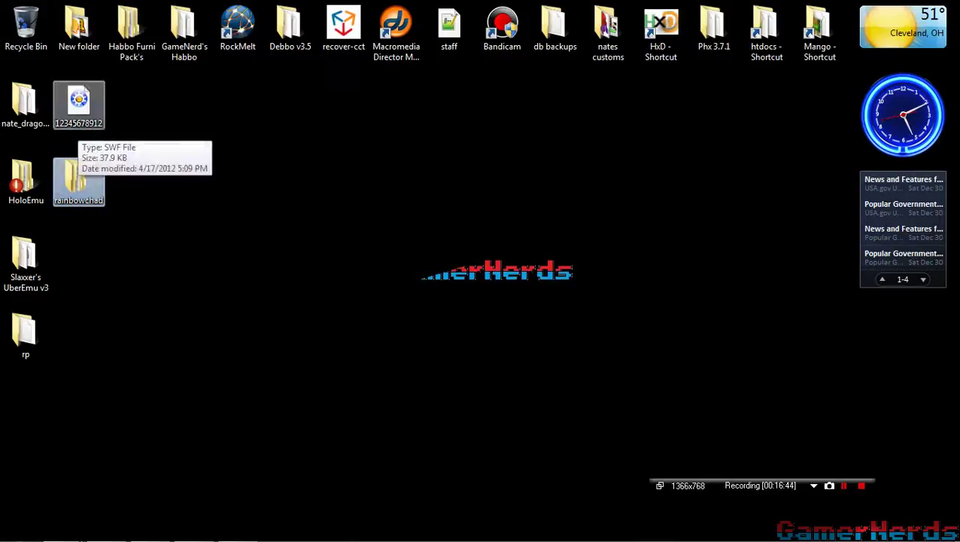
{"action": "left_click_drag", "start_coordinate": [79, 124], "coordinate": [670, 38]}
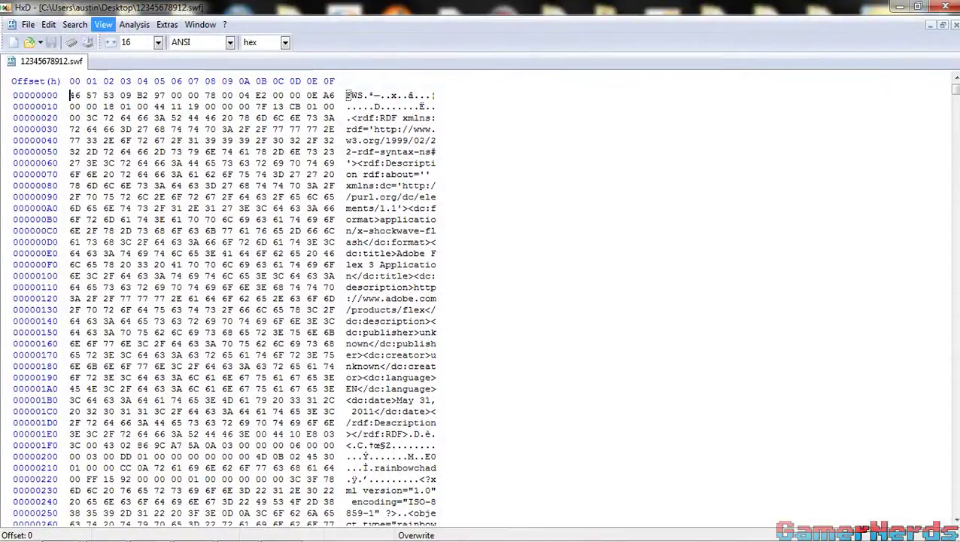
{"action": "left_click", "coordinate": [74, 24]}
{"action": "mouse_move", "coordinate": [103, 25]}
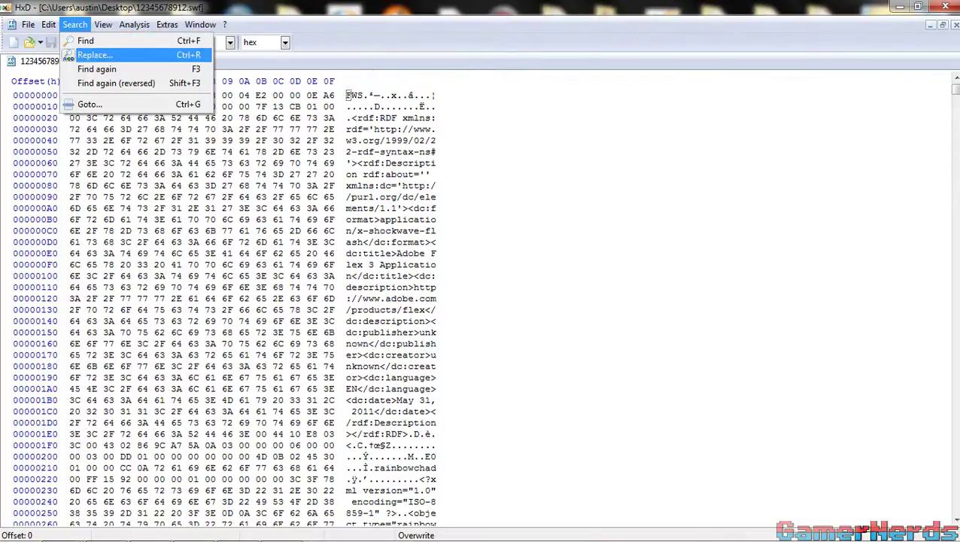
{"action": "left_click", "coordinate": [83, 55]}
{"action": "left_click", "coordinate": [497, 228]}
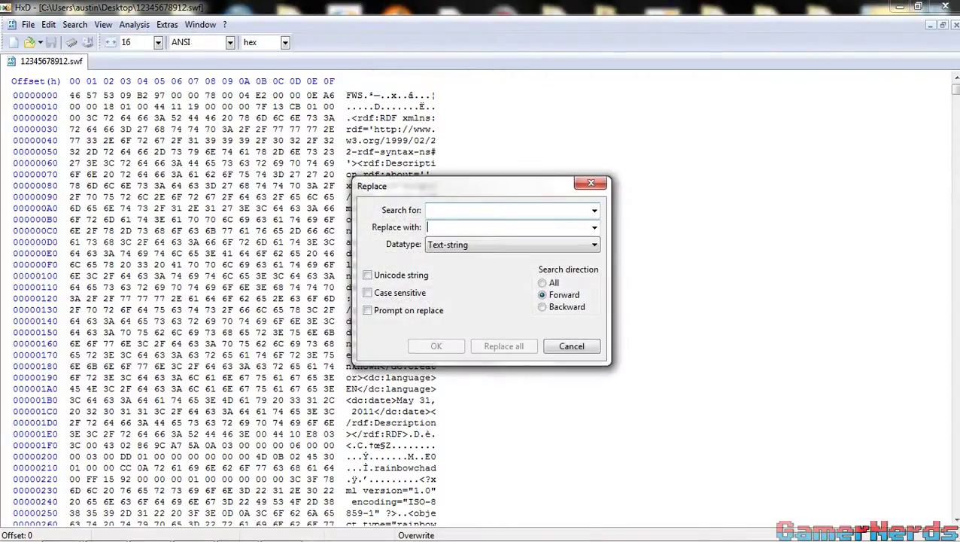
{"action": "key", "text": "ctrl+v"}
{"action": "left_click", "coordinate": [497, 210]}
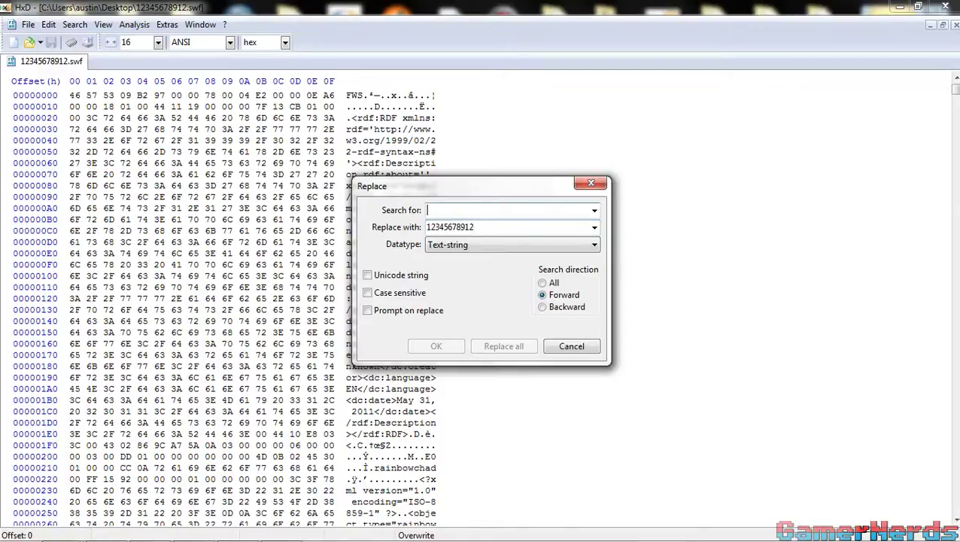
{"action": "left_click", "coordinate": [594, 210]}
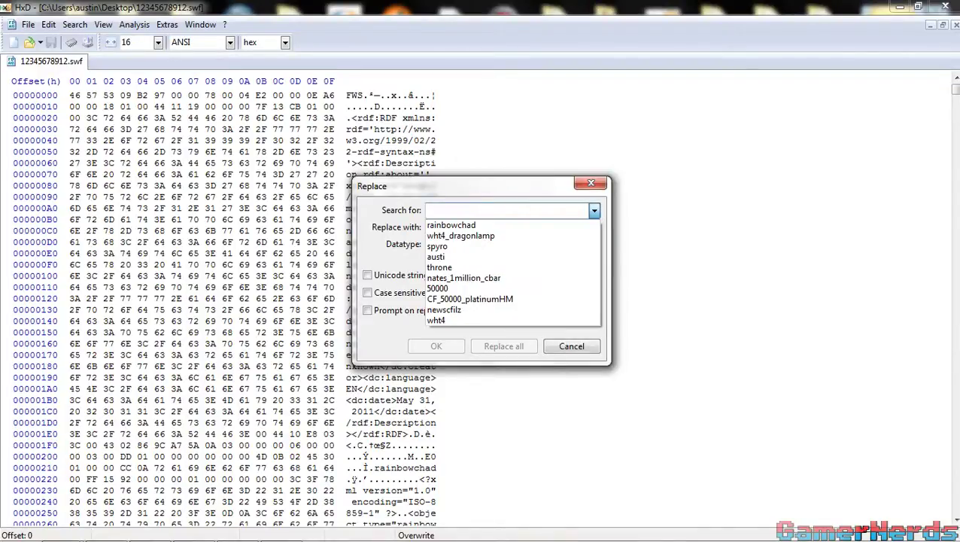
{"action": "key", "text": "Down"}
{"action": "key", "text": "Return"}
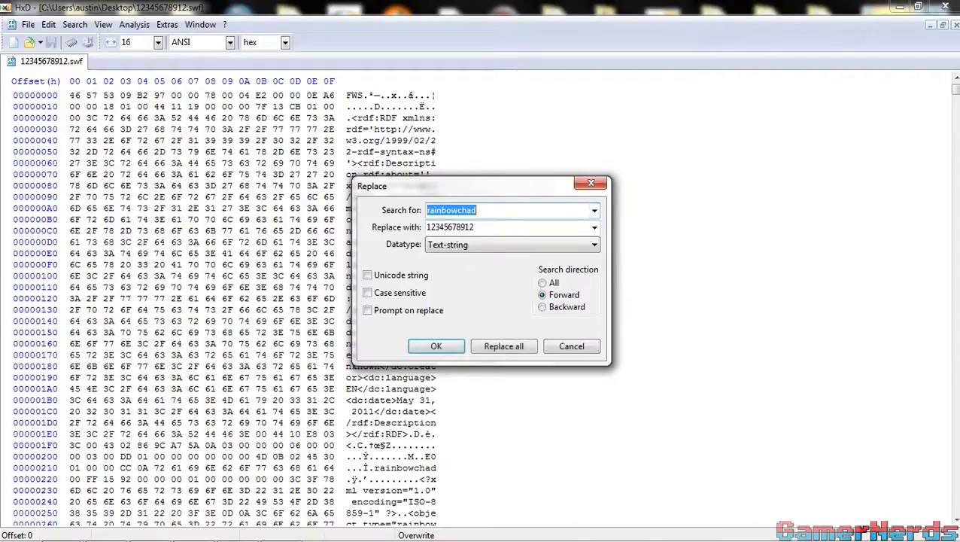
{"action": "left_click", "coordinate": [503, 346]}
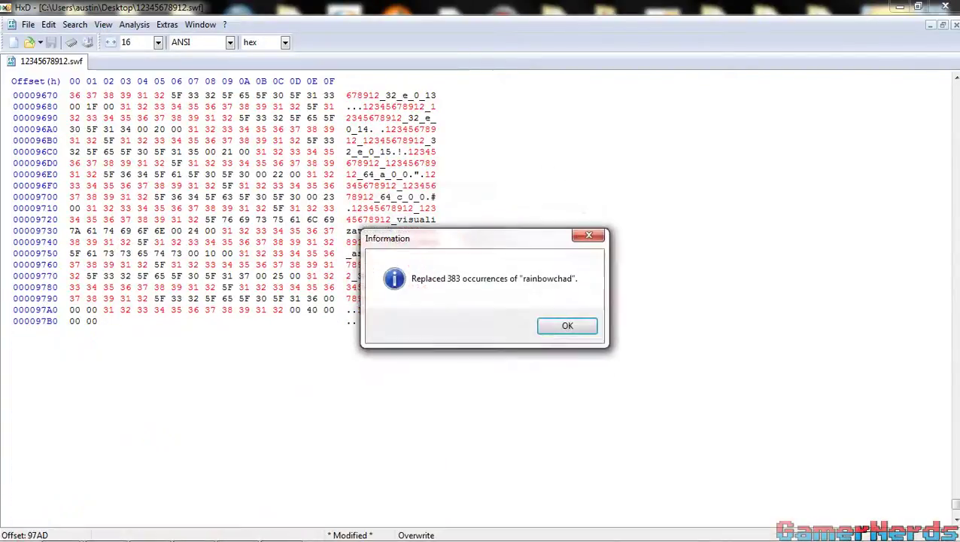
{"action": "key", "text": "Return"}
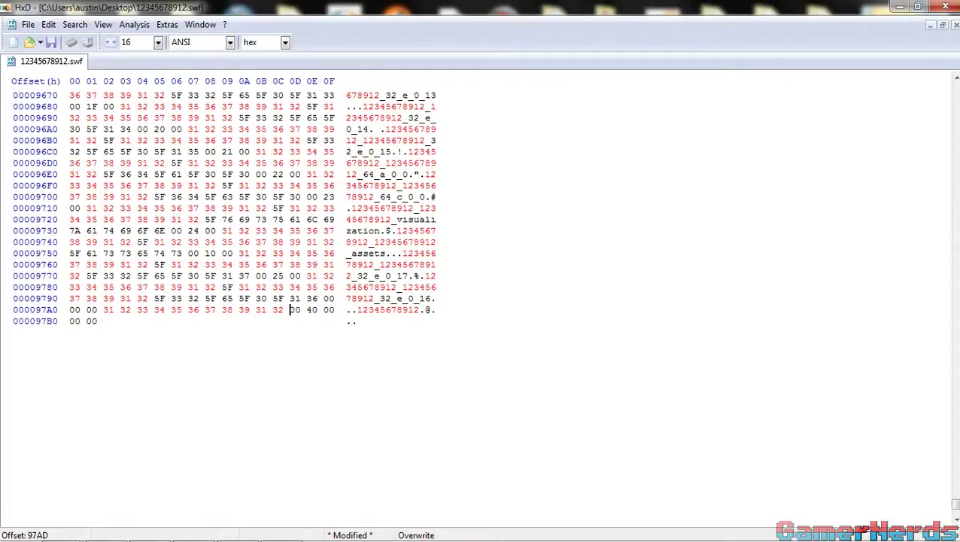
Save the modified 12345678912.swf and close the hex editor.
{"action": "key", "text": "alt"}
{"action": "key", "text": "ctrl+s"}
{"action": "left_click", "coordinate": [946, 6]}
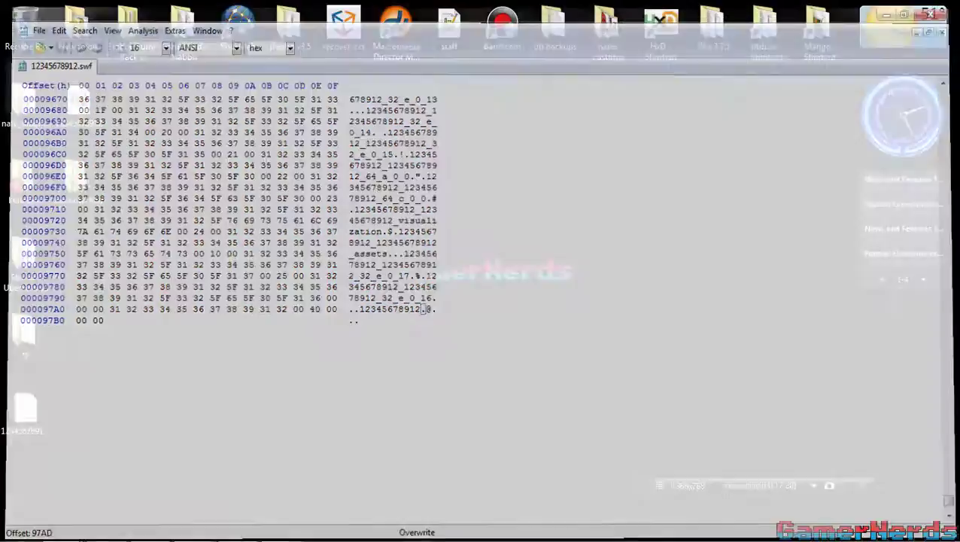
Delete the 12345678912.swf.bak backup and the rainbowchad folder from the desktop, moving the SWF file aside.
{"action": "left_click", "coordinate": [26, 416]}
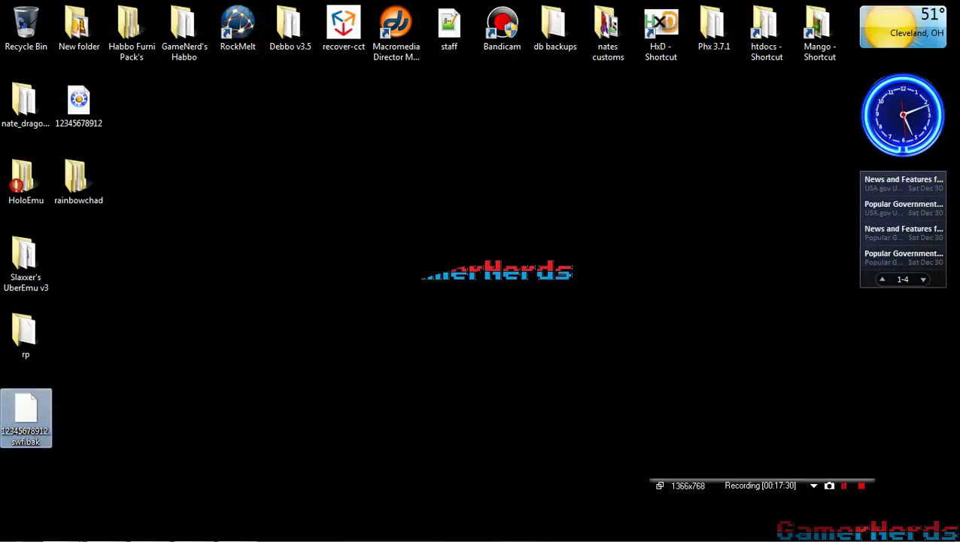
{"action": "key", "text": "Delete"}
{"action": "key", "text": "Return"}
{"action": "left_click_drag", "start_coordinate": [79, 104], "coordinate": [260, 283]}
{"action": "left_click", "coordinate": [79, 181]}
{"action": "key", "text": "Delete"}
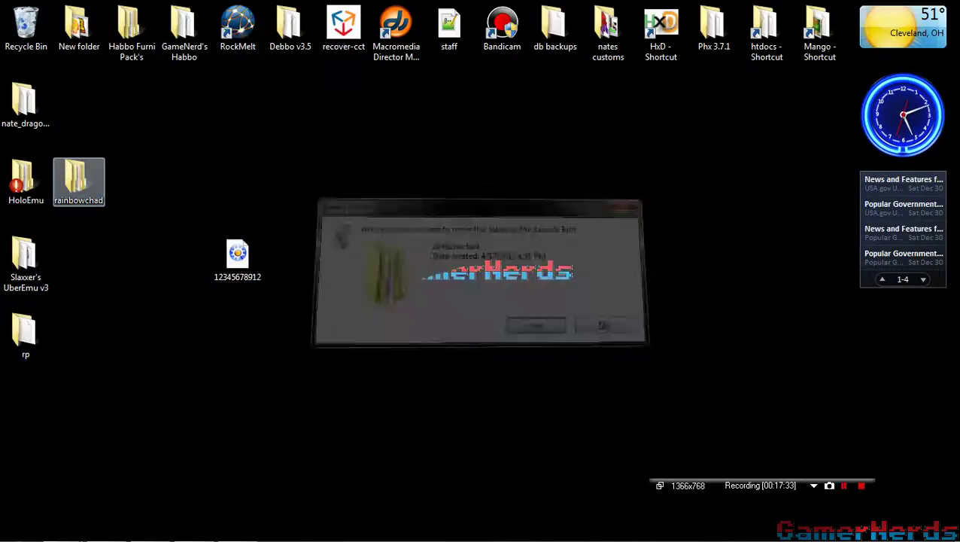
{"action": "key", "text": "Return"}
{"action": "right_click", "coordinate": [36, 36]}
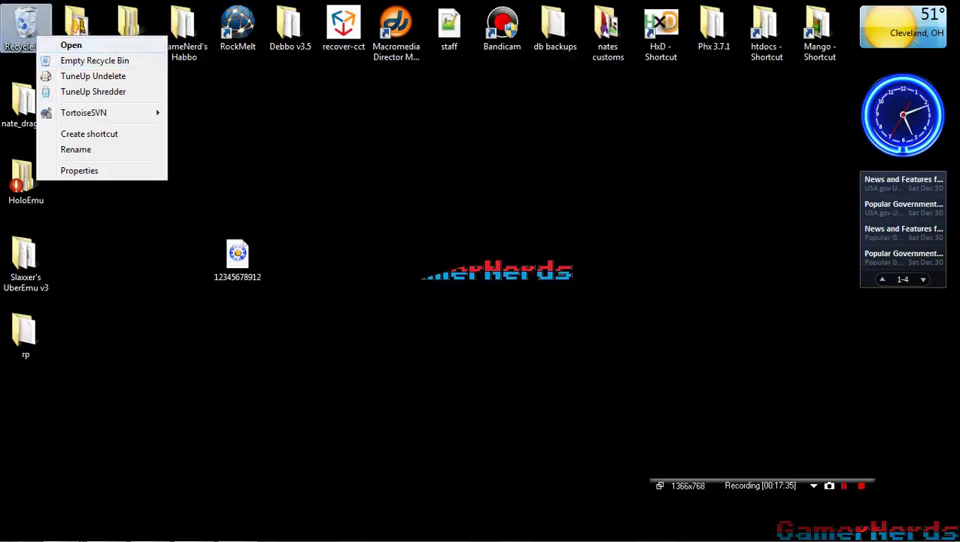
{"action": "left_click", "coordinate": [85, 60]}
{"action": "key", "text": "Return"}
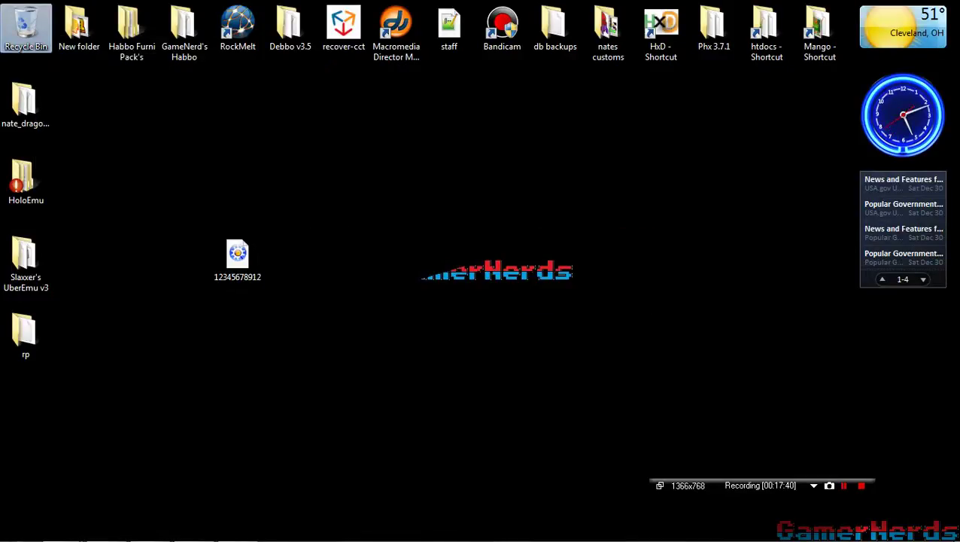
{"action": "left_click_drag", "start_coordinate": [237, 258], "coordinate": [27, 410]}
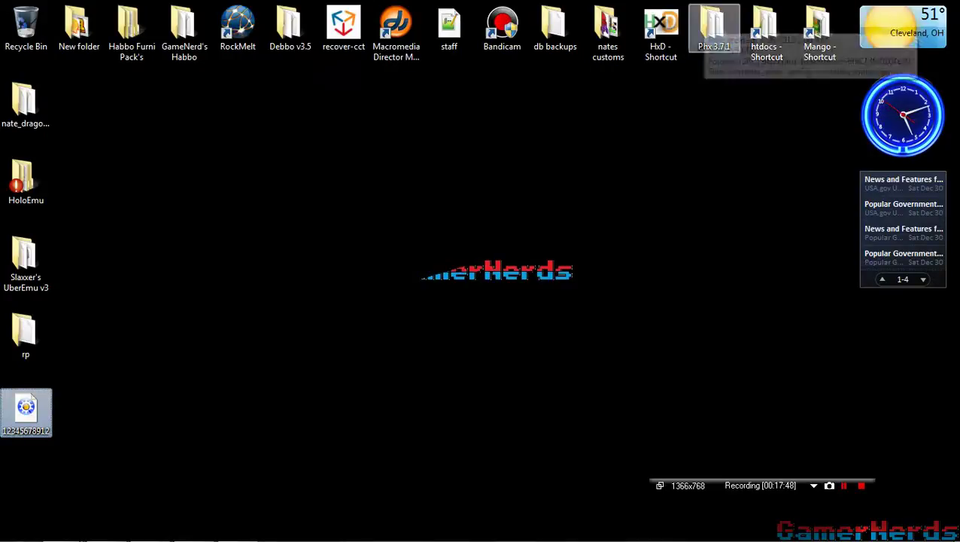
{"action": "double_click", "coordinate": [714, 28]}
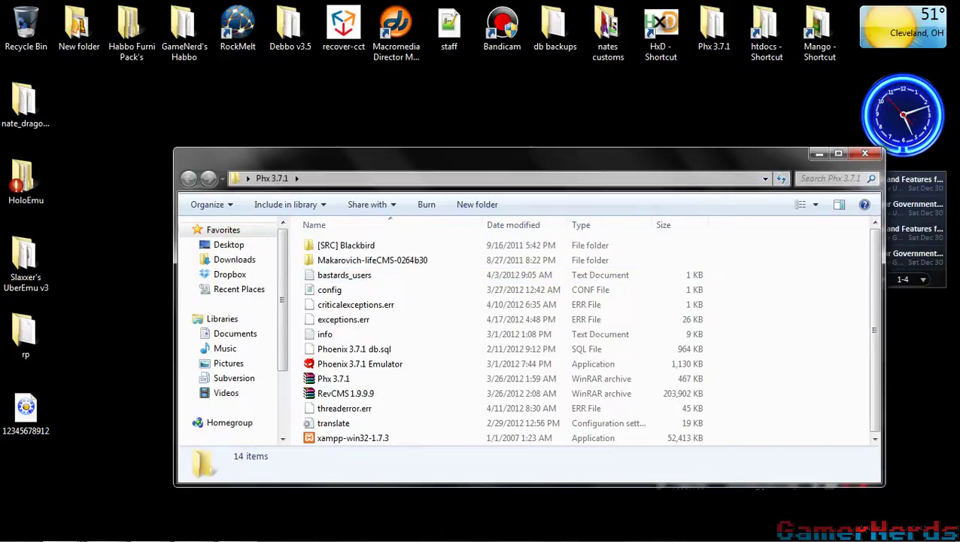
{"action": "left_click", "coordinate": [865, 154]}
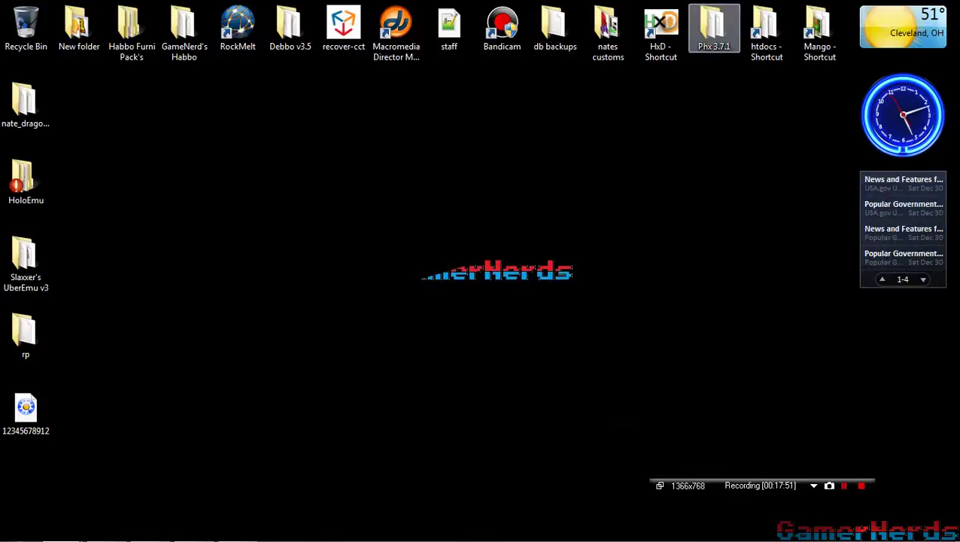
{"action": "double_click", "coordinate": [714, 28]}
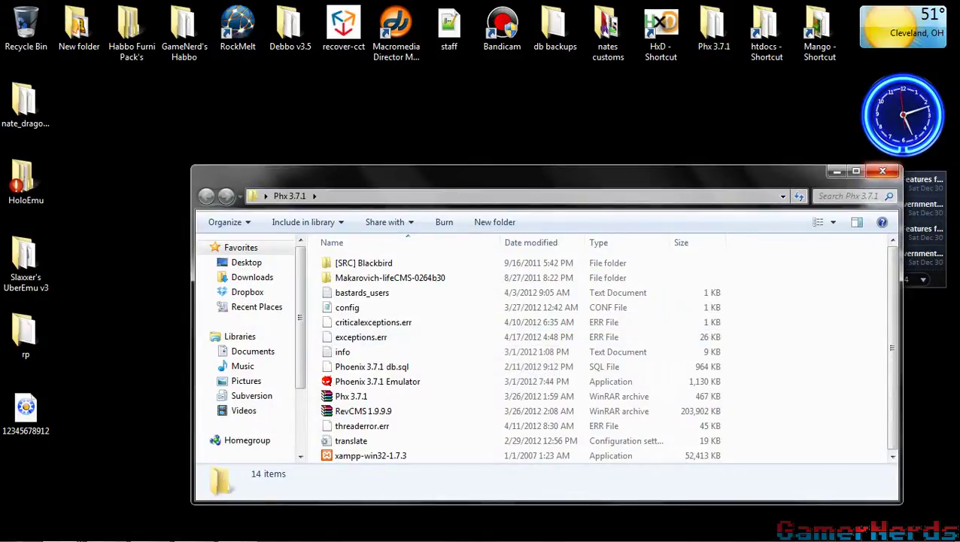
{"action": "left_click", "coordinate": [882, 171]}
Copy the SQL text document from nates customs > custom maker > SQL & SWF > SQL.txt to the desktop.
{"action": "double_click", "coordinate": [608, 30]}
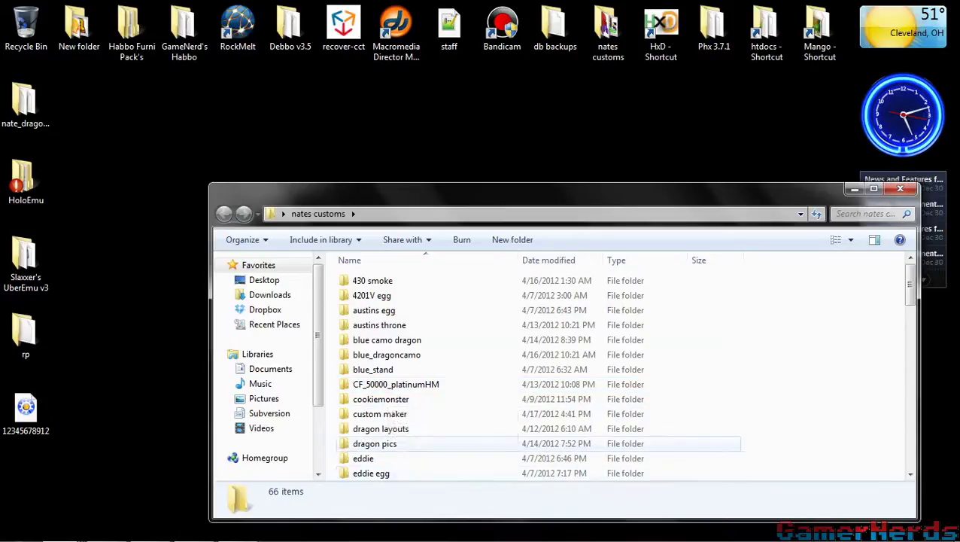
{"action": "double_click", "coordinate": [380, 414]}
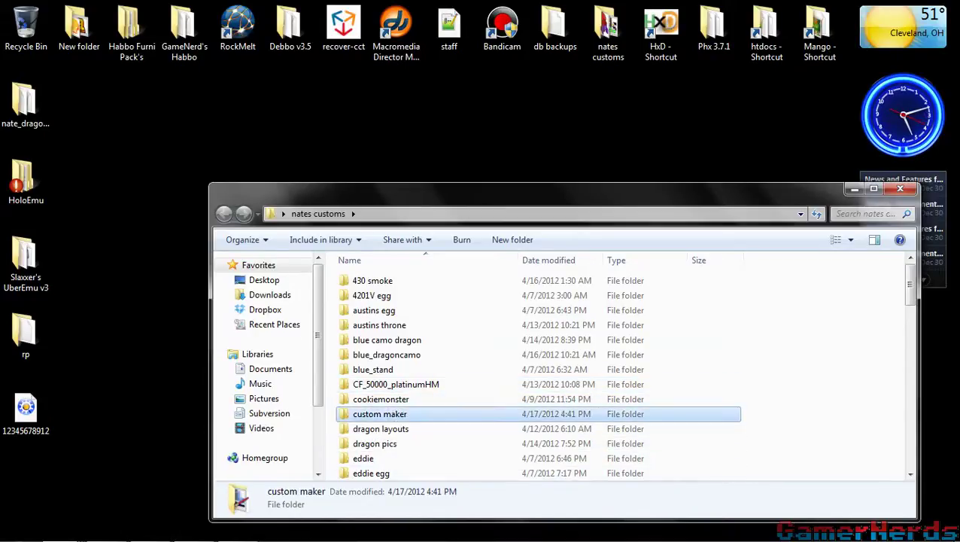
{"action": "double_click", "coordinate": [376, 296]}
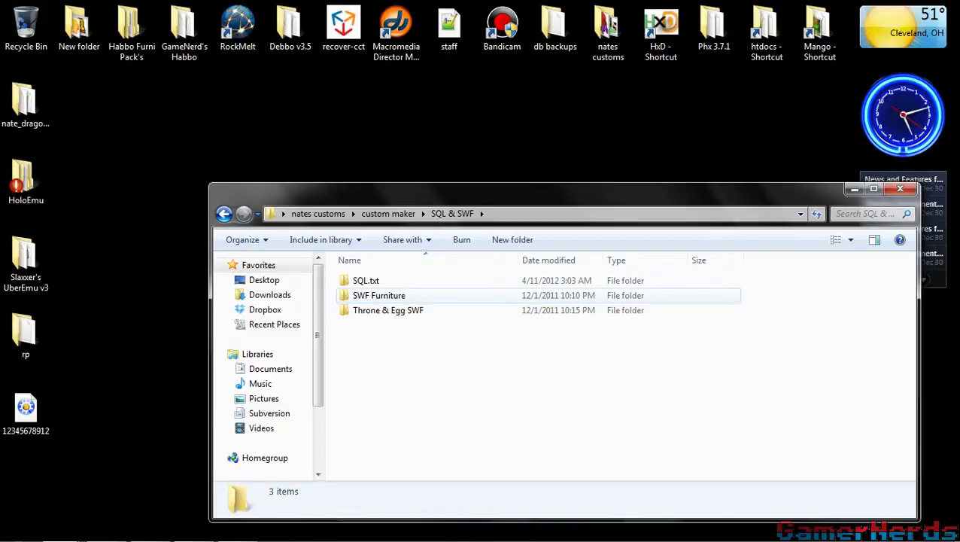
{"action": "left_click", "coordinate": [369, 281]}
{"action": "double_click", "coordinate": [368, 281]}
{"action": "left_click", "coordinate": [369, 281]}
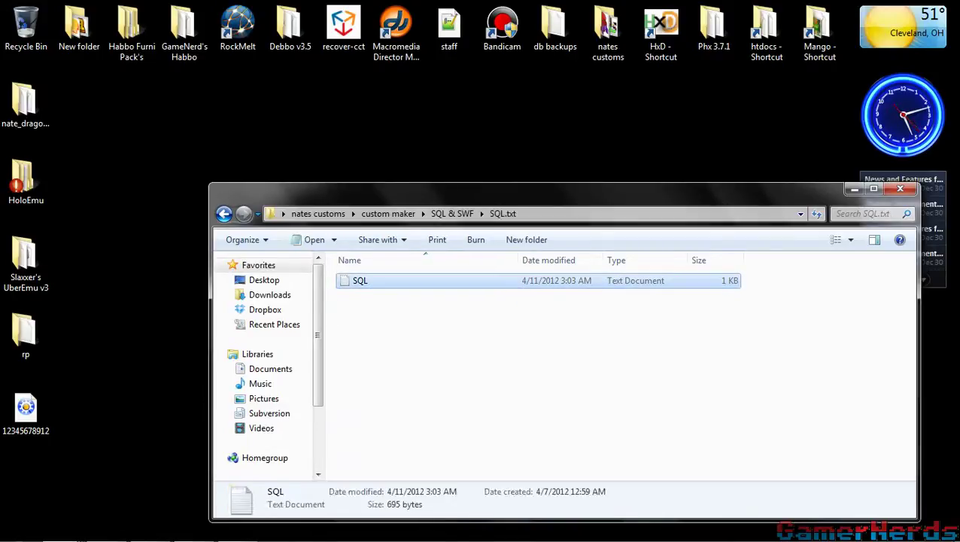
{"action": "left_click", "coordinate": [903, 182]}
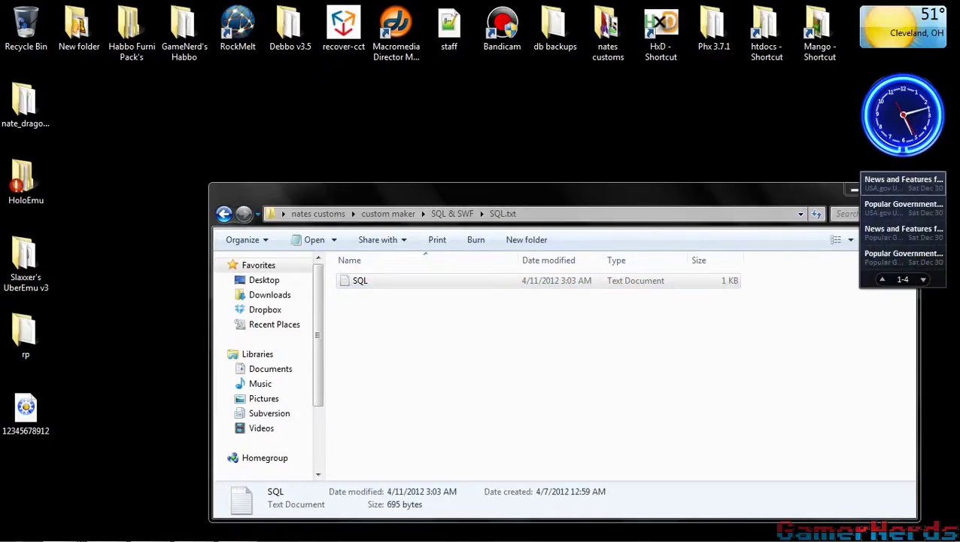
{"action": "left_click", "coordinate": [813, 192]}
{"action": "left_click", "coordinate": [899, 187]}
{"action": "key", "text": "ctrl+v"}
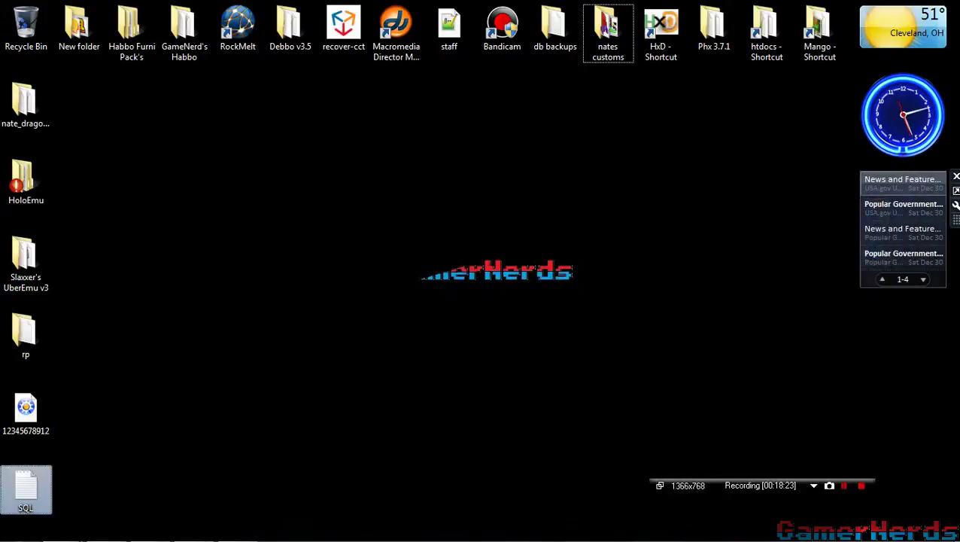
{"action": "left_click", "coordinate": [25, 411]}
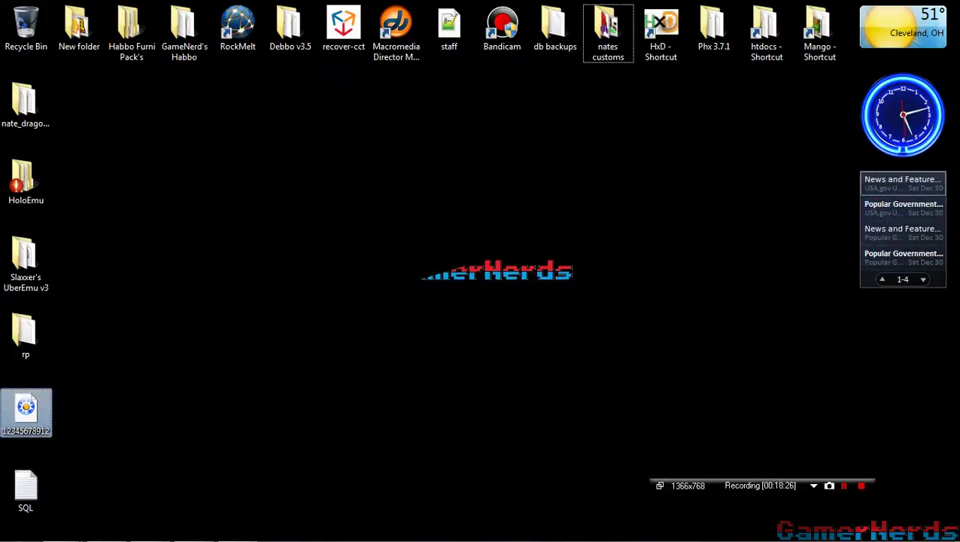
{"action": "key", "text": "F2"}
{"action": "key", "text": "ctrl+c"}
{"action": "left_click", "coordinate": [26, 490]}
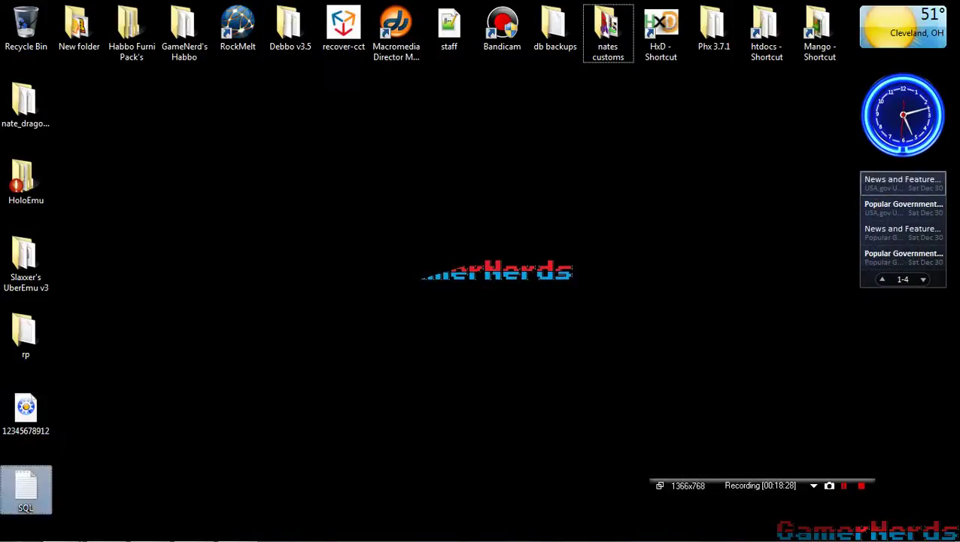
Open the SQL document on the desktop in a restored window and move it towards the upper middle of the screen.
{"action": "double_click", "coordinate": [26, 489]}
{"action": "left_click", "coordinate": [658, 269]}
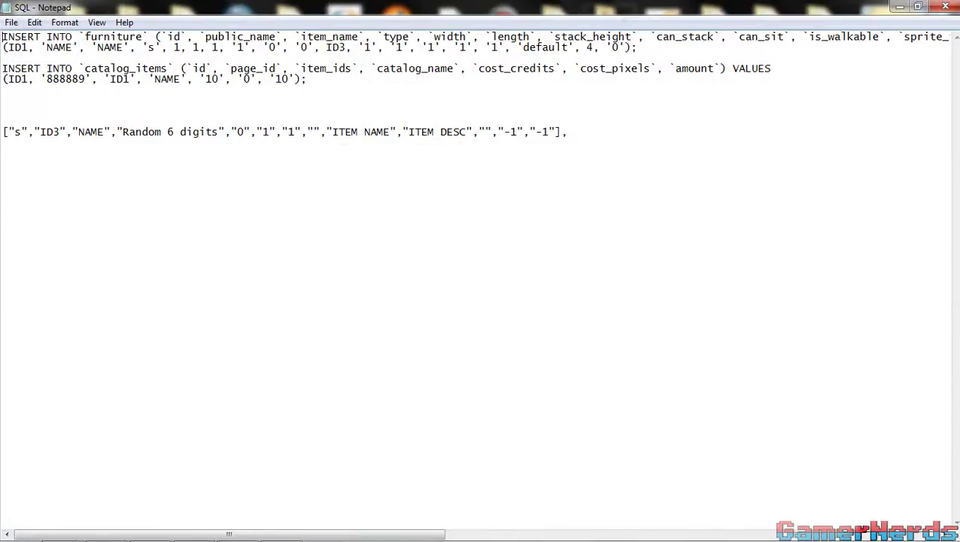
{"action": "left_click", "coordinate": [918, 6]}
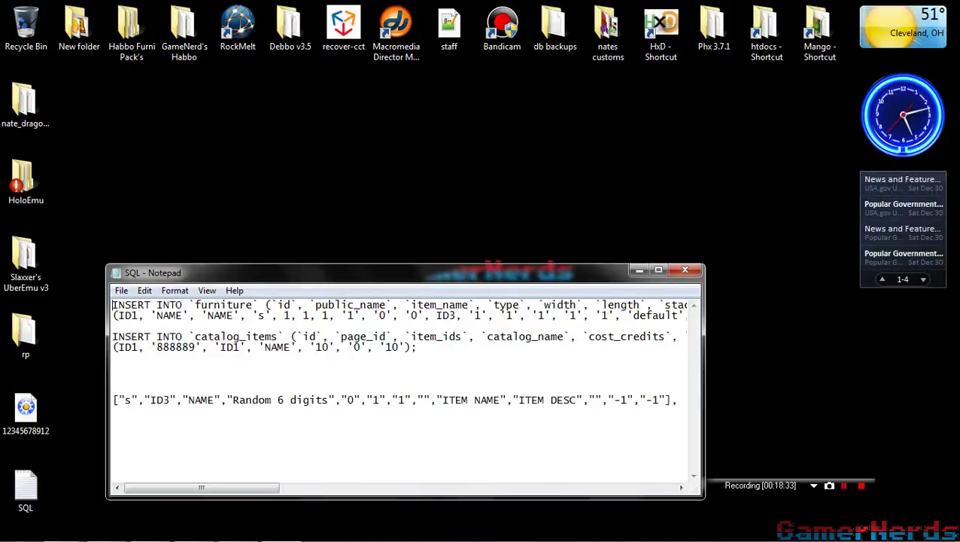
{"action": "left_click_drag", "start_coordinate": [407, 273], "coordinate": [439, 133]}
{"action": "left_click_drag", "start_coordinate": [214, 177], "coordinate": [189, 176]}
{"action": "key", "text": "ctrl+v"}
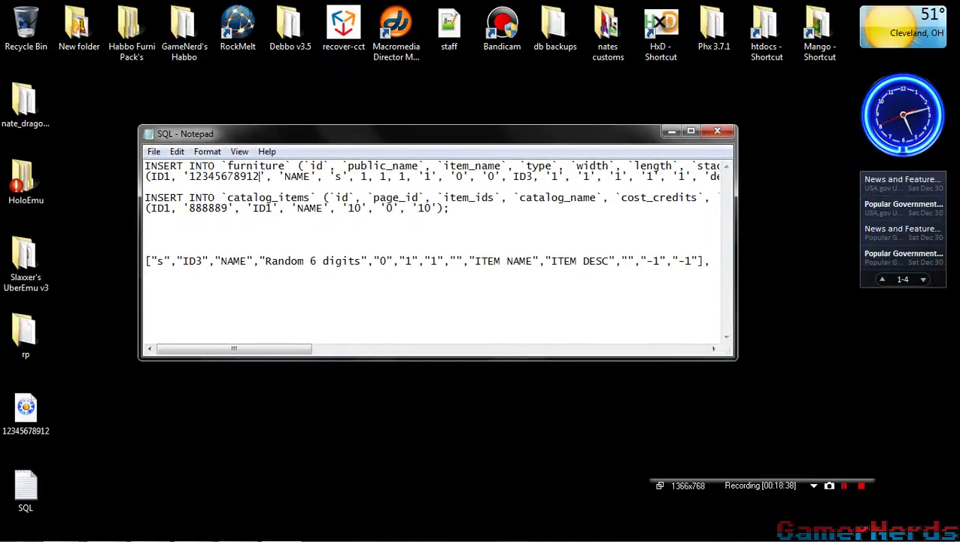
{"action": "left_click_drag", "start_coordinate": [303, 177], "coordinate": [284, 177]}
{"action": "key", "text": "ctrl+v"}
{"action": "left_click_drag", "start_coordinate": [324, 207], "coordinate": [297, 208]}
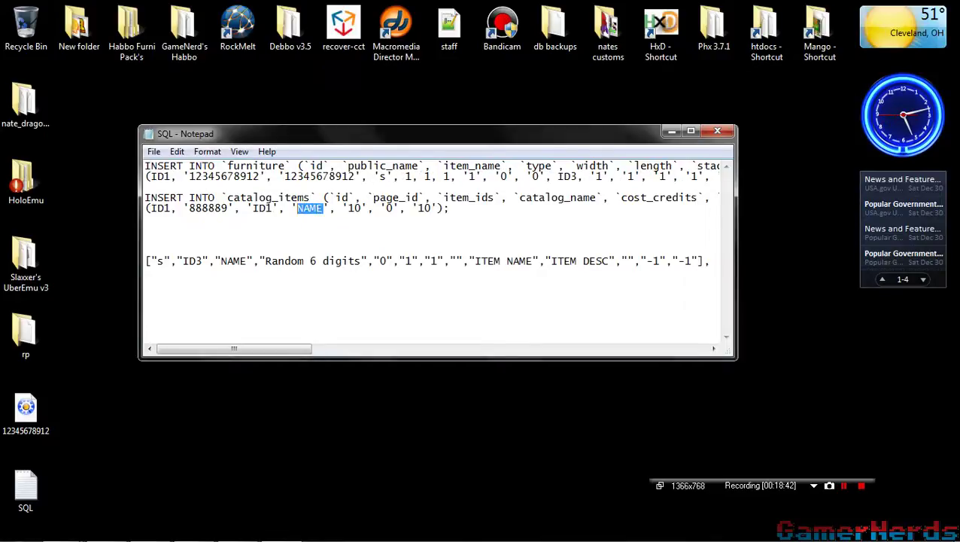
{"action": "key", "text": "ctrl+v"}
{"action": "left_click_drag", "start_coordinate": [248, 261], "coordinate": [220, 261]}
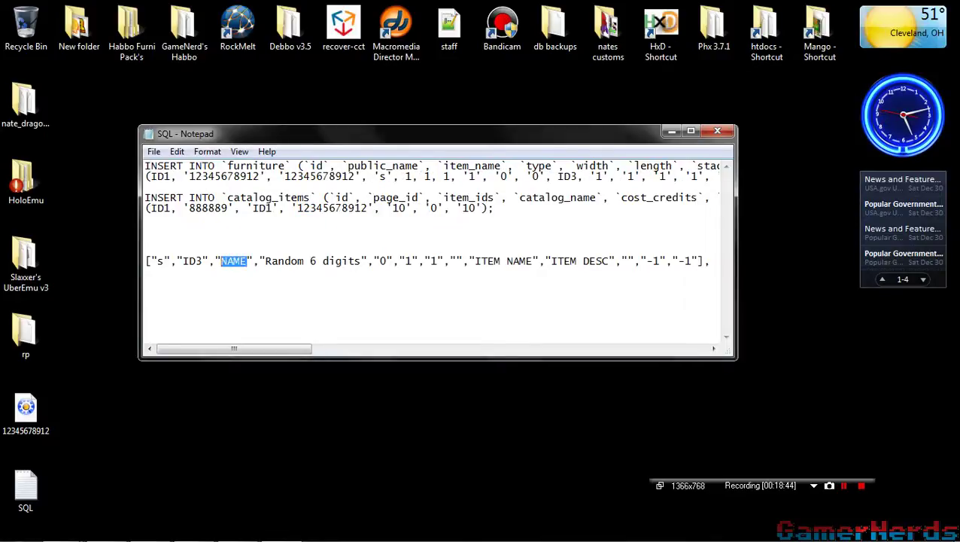
{"action": "key", "text": "ctrl+v"}
Set the public_name value in the furniture line to Blue Smoke and select that text.
{"action": "left_click_drag", "start_coordinate": [261, 176], "coordinate": [188, 176]}
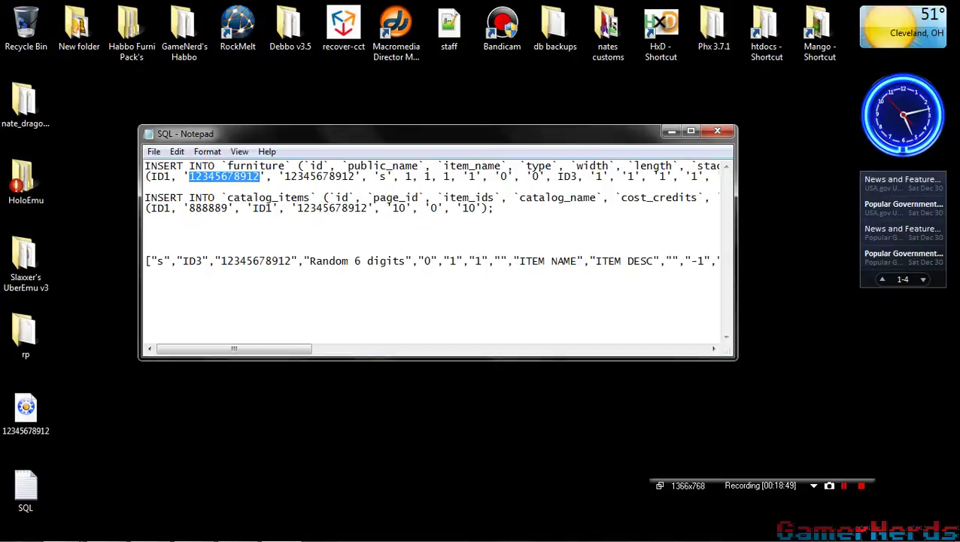
{"action": "type", "text": "Blue "}
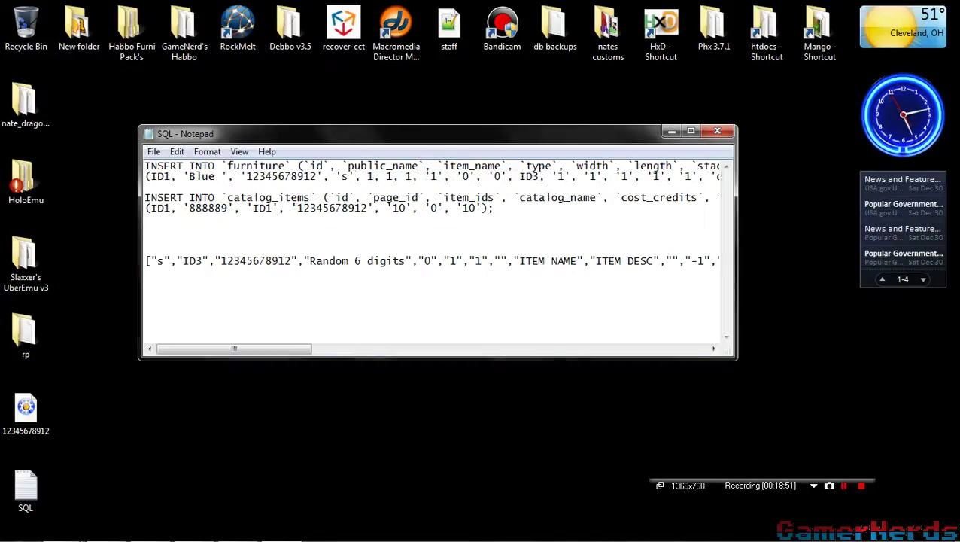
{"action": "type", "text": "Smoke"}
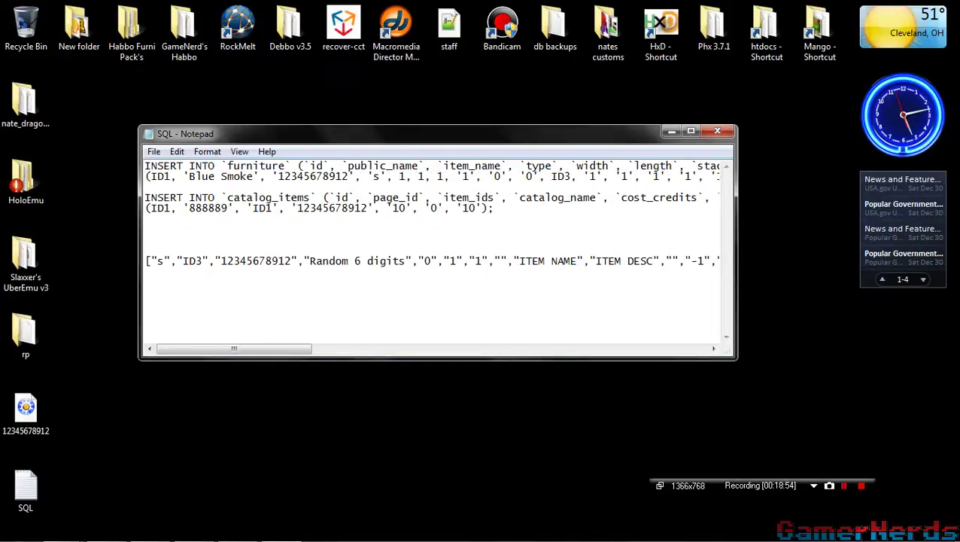
{"action": "key", "text": "shift+Left"}
{"action": "key", "text": "shift+Left"}
{"action": "key", "text": "shift+Left"}
{"action": "key", "text": "shift+Left"}
{"action": "key", "text": "shift+Left"}
{"action": "key", "text": "shift+Left"}
{"action": "key", "text": "shift+Left"}
{"action": "key", "text": "shift+Left"}
{"action": "key", "text": "shift+Left"}
{"action": "key", "text": "shift+Left"}
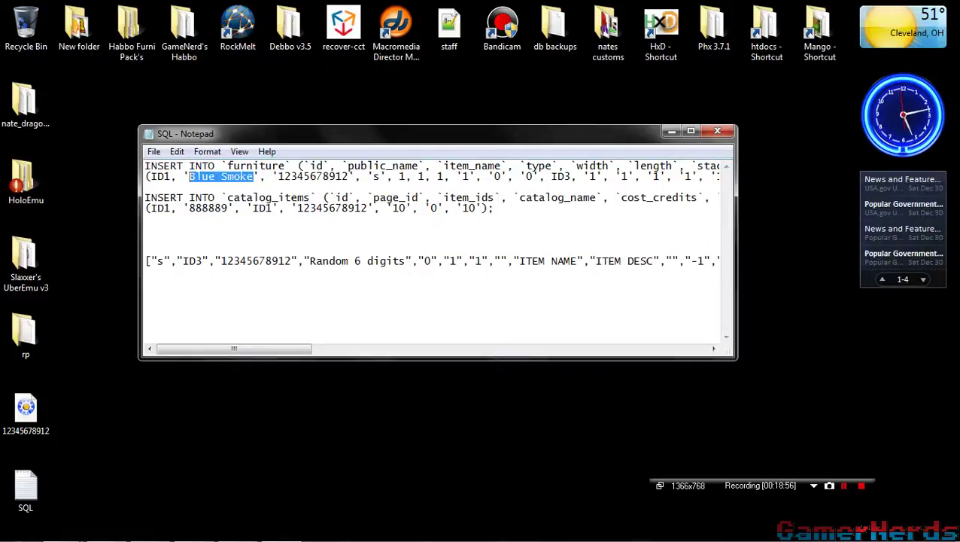
Replace the ITEM NAME placeholder in the bracketed line with Blue Smoke.
{"action": "left_click_drag", "start_coordinate": [578, 261], "coordinate": [519, 261]}
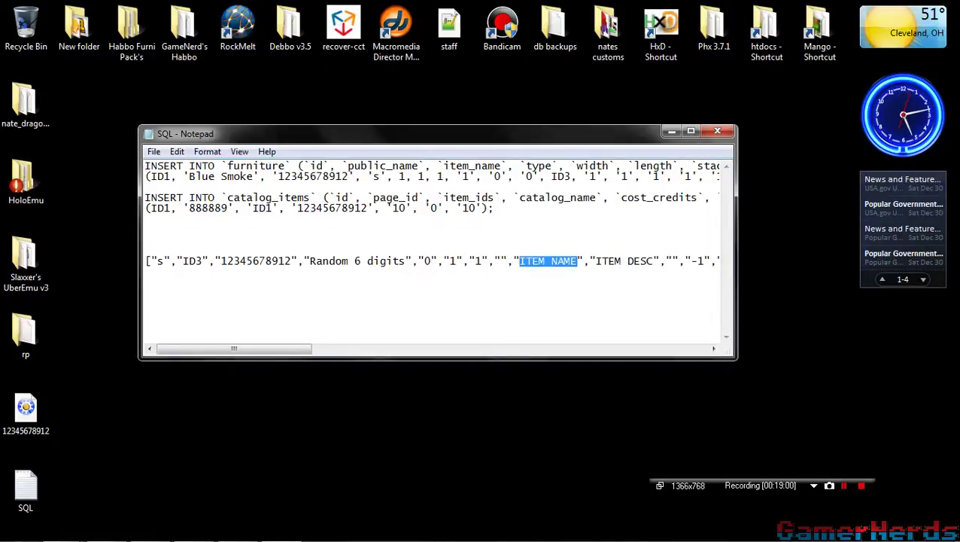
{"action": "type", "text": "Blue "}
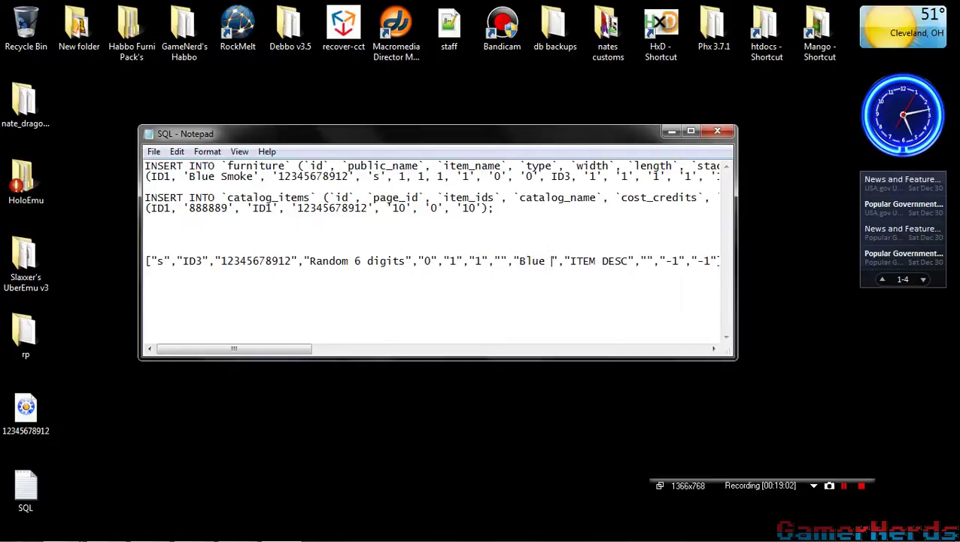
{"action": "type", "text": "Smoke"}
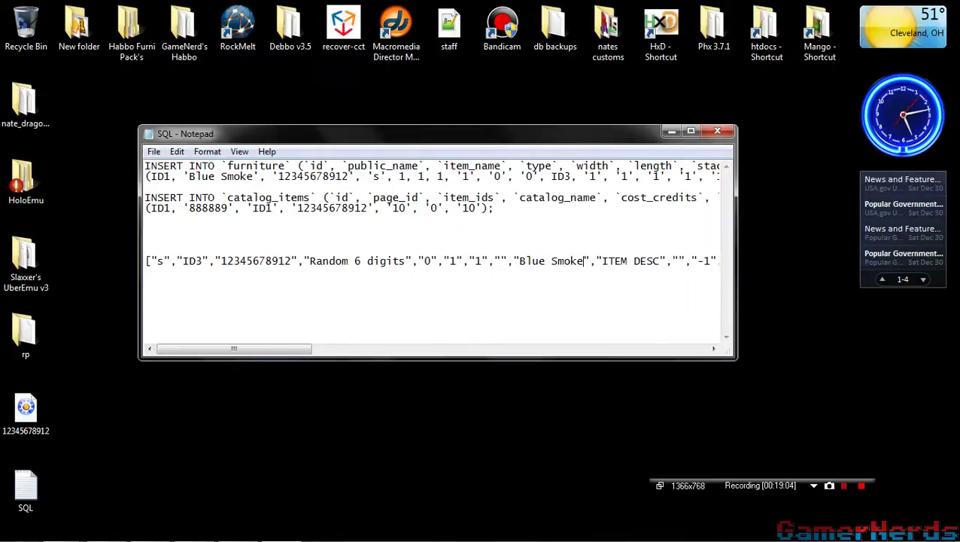
Replace ITEM DESC in the bracketed line with a "Made by" credit naming the creator, and Random 6 digits with 785646.
{"action": "left_click_drag", "start_coordinate": [234, 350], "coordinate": [301, 349]}
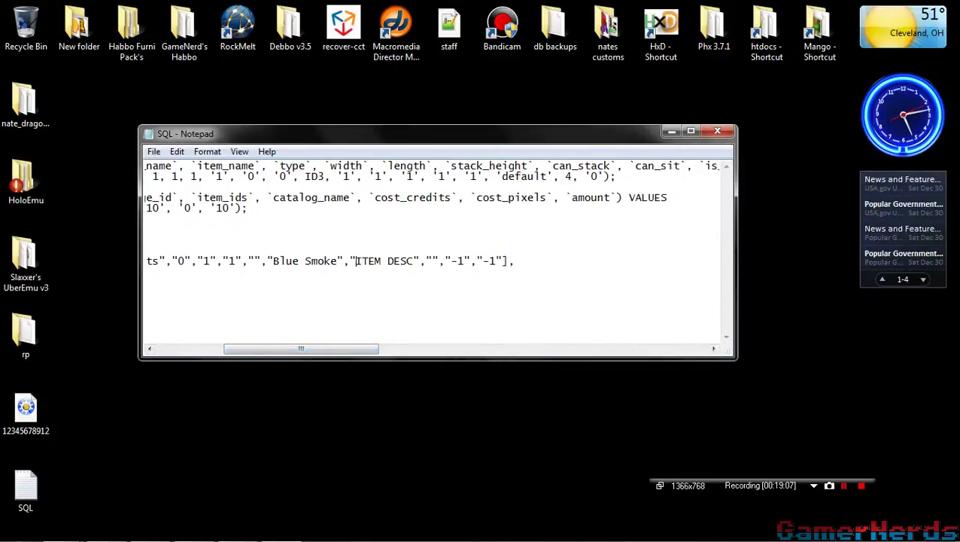
{"action": "left_click_drag", "start_coordinate": [357, 261], "coordinate": [661, 260]}
{"action": "type", "text": "Made by n"}
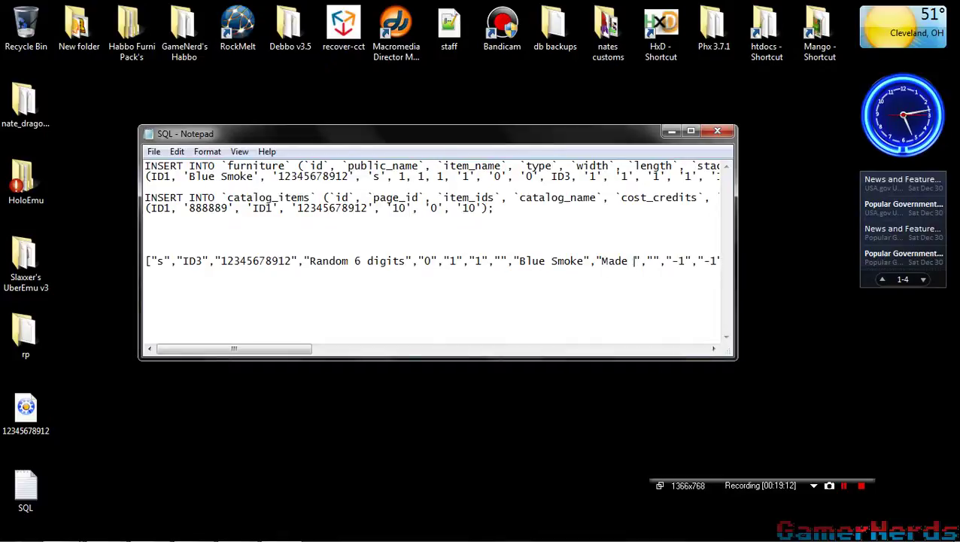
{"action": "type", "text": "ate."}
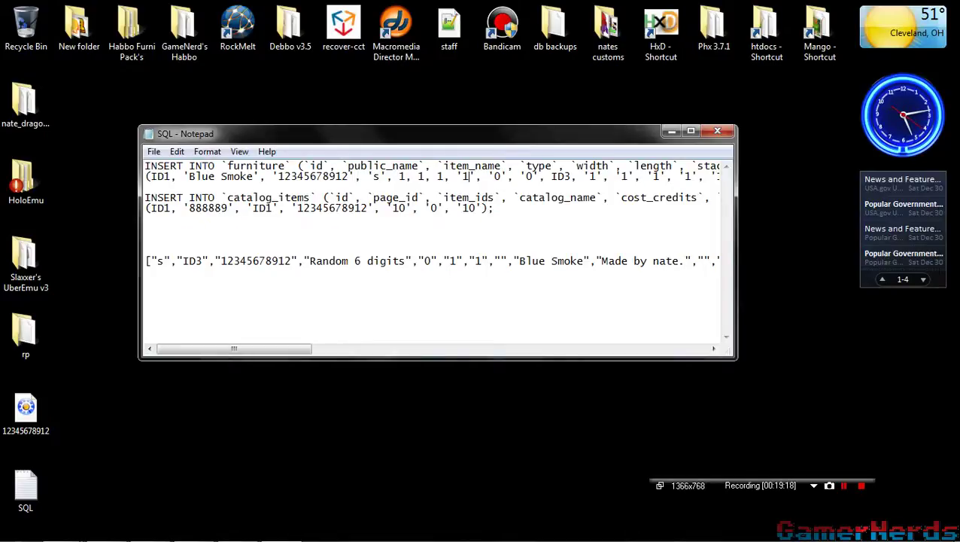
{"action": "left_click_drag", "start_coordinate": [406, 261], "coordinate": [310, 261]}
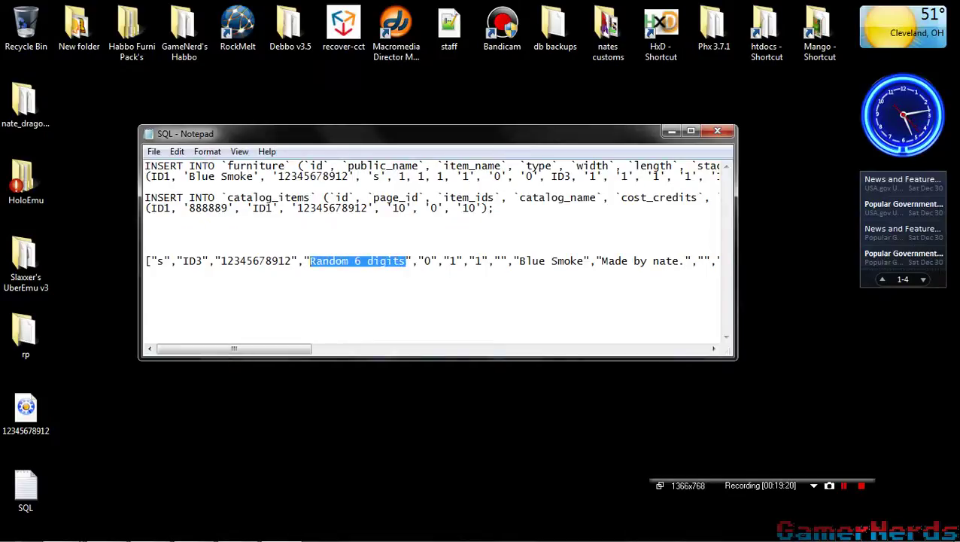
{"action": "type", "text": "785646"}
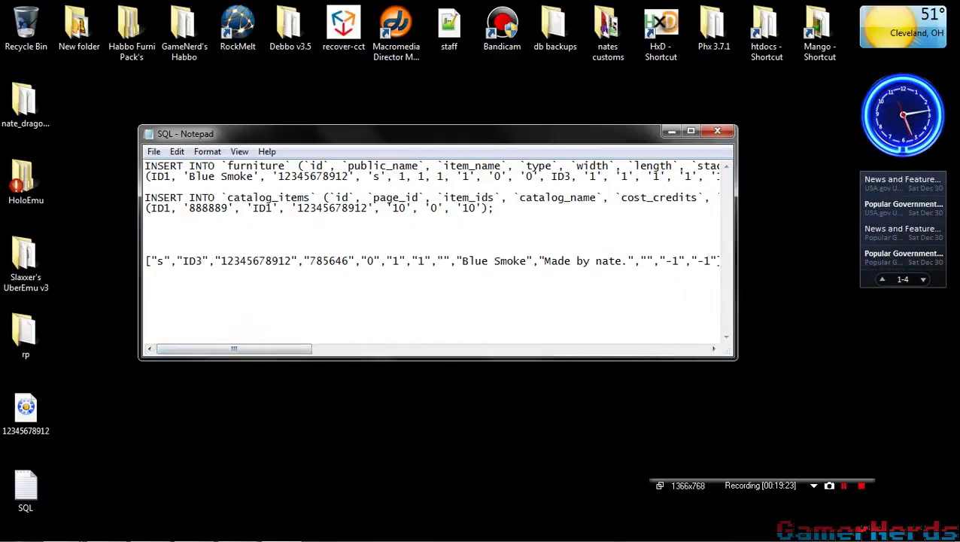
Set the id value in the furniture line to 99999432 and copy that number.
{"action": "left_click_drag", "start_coordinate": [202, 261], "coordinate": [183, 261]}
{"action": "left_click_drag", "start_coordinate": [165, 177], "coordinate": [149, 176]}
{"action": "type", "text": "9999"}
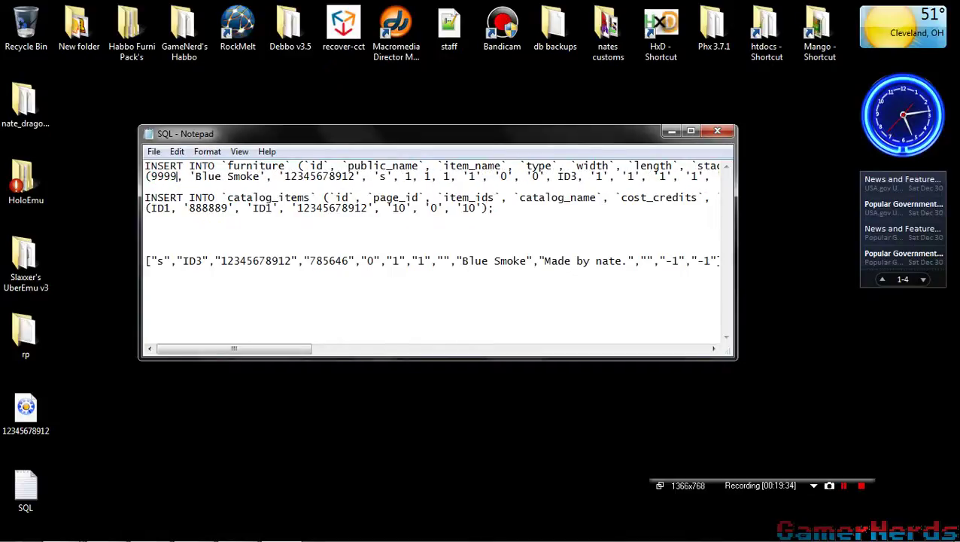
{"action": "type", "text": "9"}
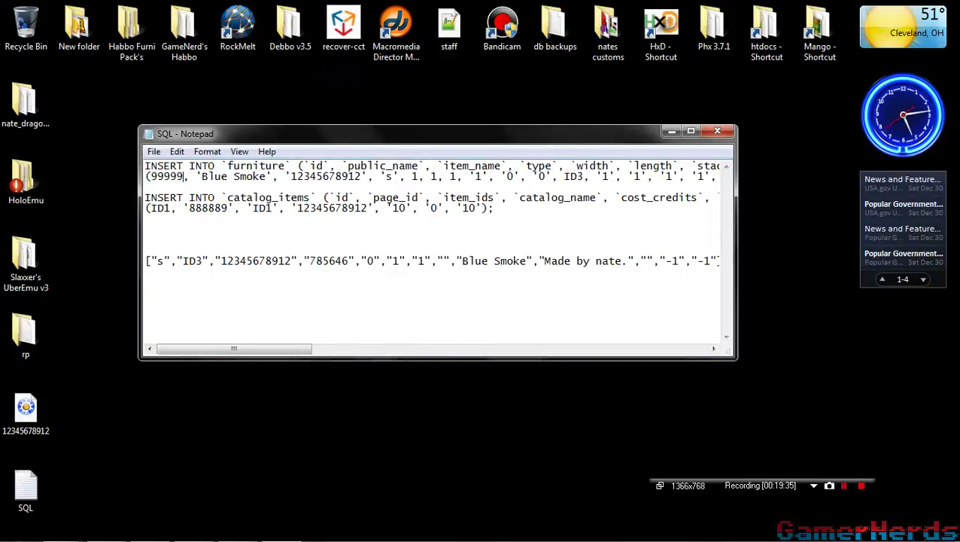
{"action": "type", "text": "432"}
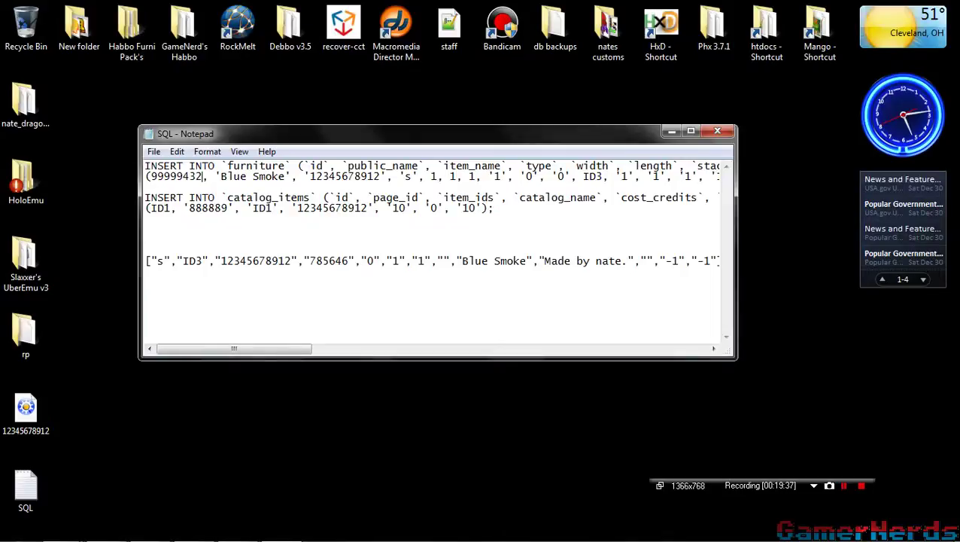
{"action": "key", "text": "shift+Left"}
{"action": "key", "text": "shift+Left"}
{"action": "key", "text": "shift+Left"}
{"action": "key", "text": "shift+Left"}
{"action": "key", "text": "shift+Left"}
{"action": "key", "text": "shift+Left"}
{"action": "key", "text": "shift+Left"}
{"action": "key", "text": "shift+Left"}
{"action": "key", "text": "ctrl+c"}
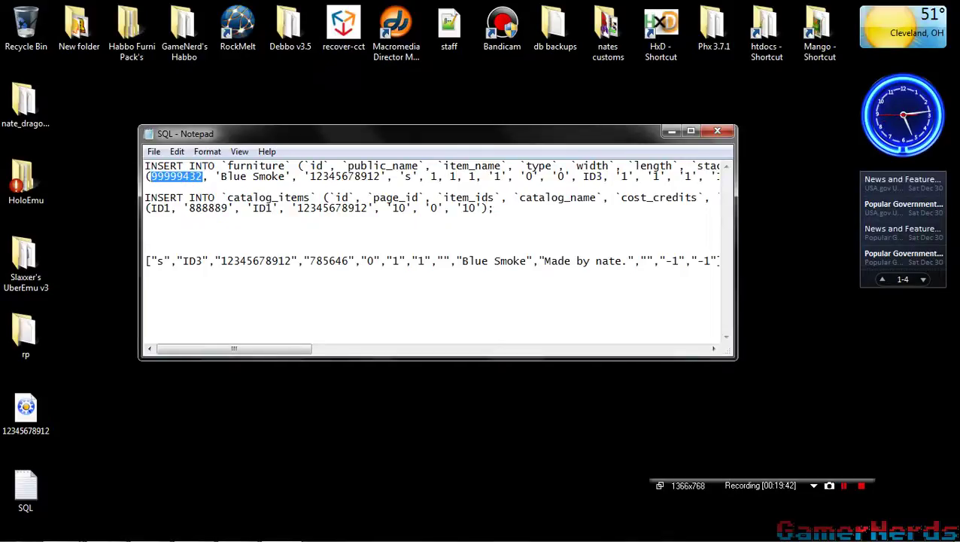
Replace all remaining ID1 placeholders in the document with 99999432 and close the Replace dialog.
{"action": "left_click", "coordinate": [177, 151]}
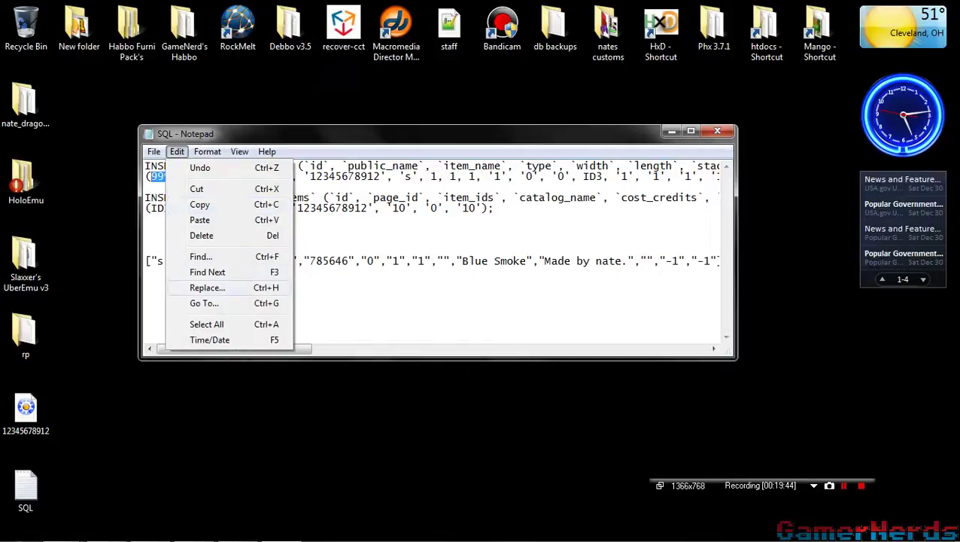
{"action": "left_click", "coordinate": [207, 287]}
{"action": "type", "text": "ID1"}
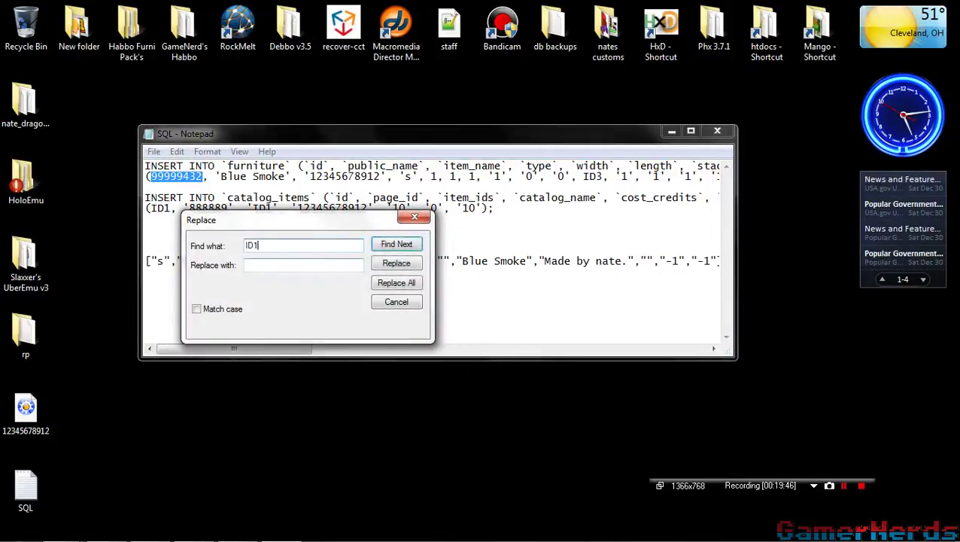
{"action": "key", "text": "Tab"}
{"action": "key", "text": "ctrl+v"}
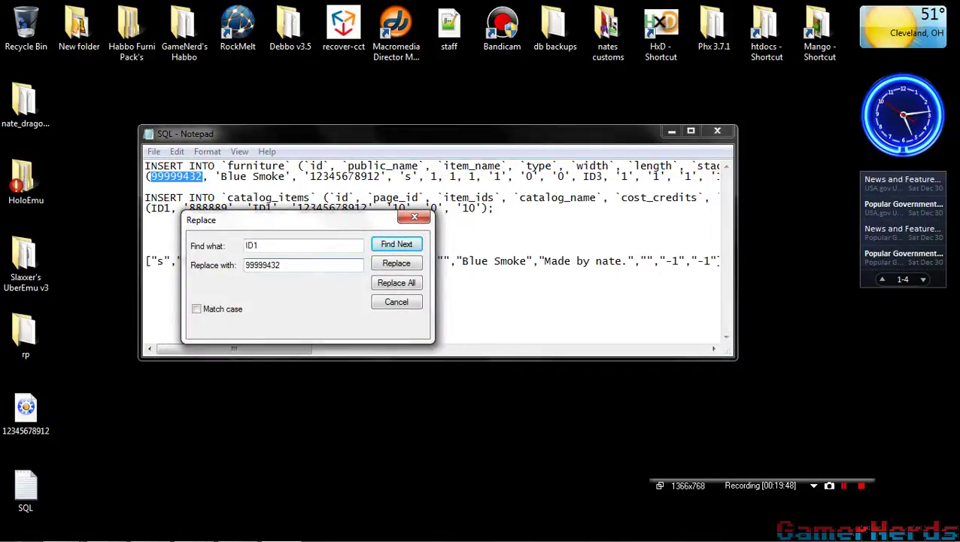
{"action": "key", "text": "alt+a"}
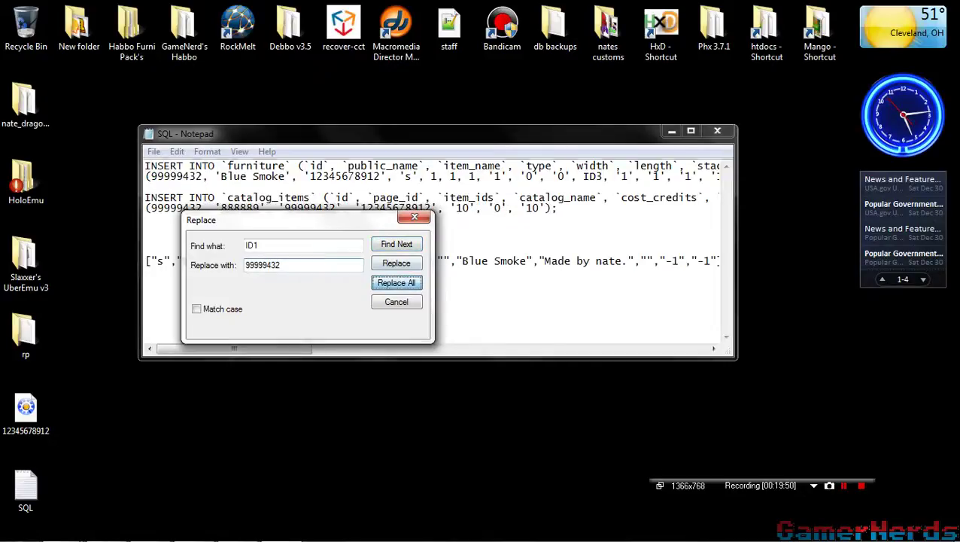
{"action": "key", "text": "Escape"}
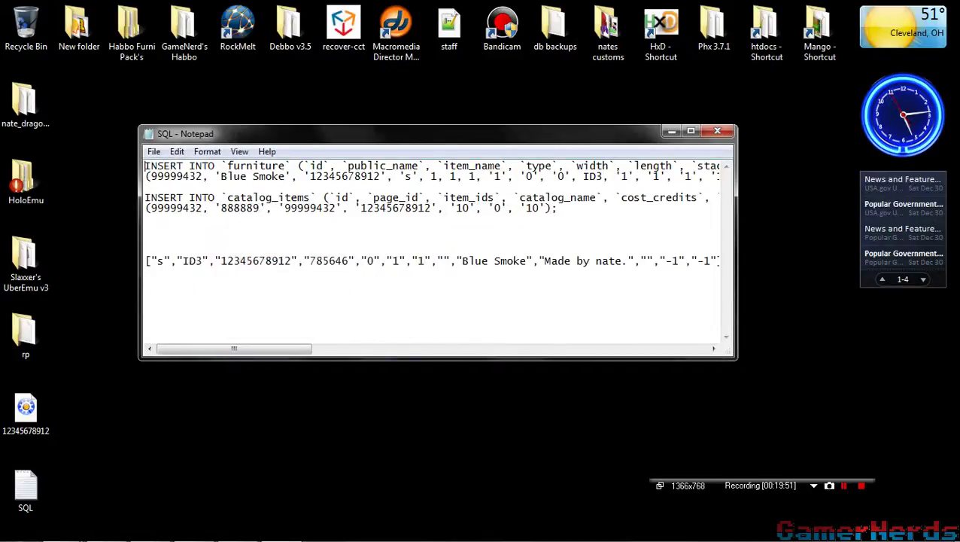
Clear the ID3 placeholder from the bracketed line, keeping its quotation marks.
{"action": "left_click_drag", "start_coordinate": [203, 261], "coordinate": [182, 261]}
{"action": "key", "text": "BackSpace"}
{"action": "type", "text": "75346432"}
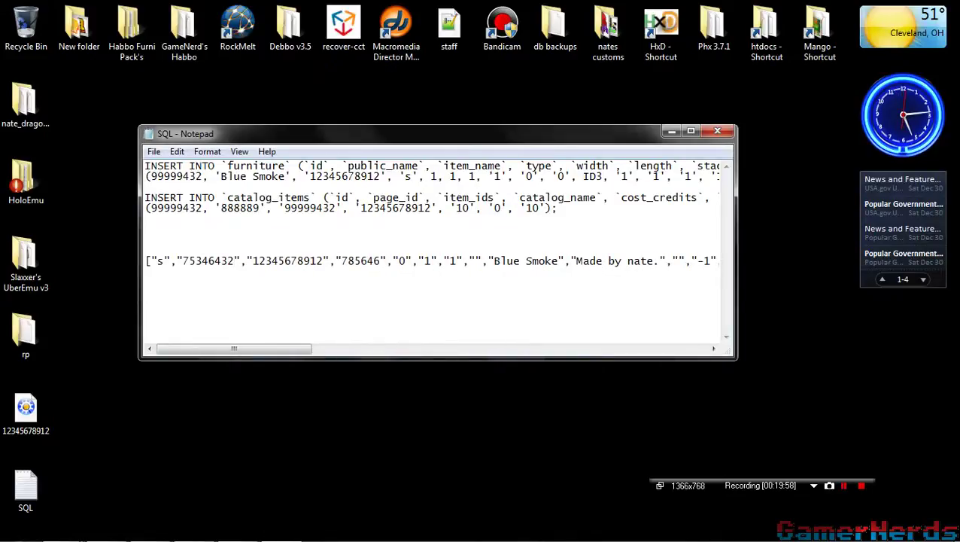
{"action": "key", "text": "BackSpace"}
{"action": "key", "text": "BackSpace"}
{"action": "key", "text": "BackSpace"}
{"action": "key", "text": "BackSpace"}
{"action": "key", "text": "BackSpace"}
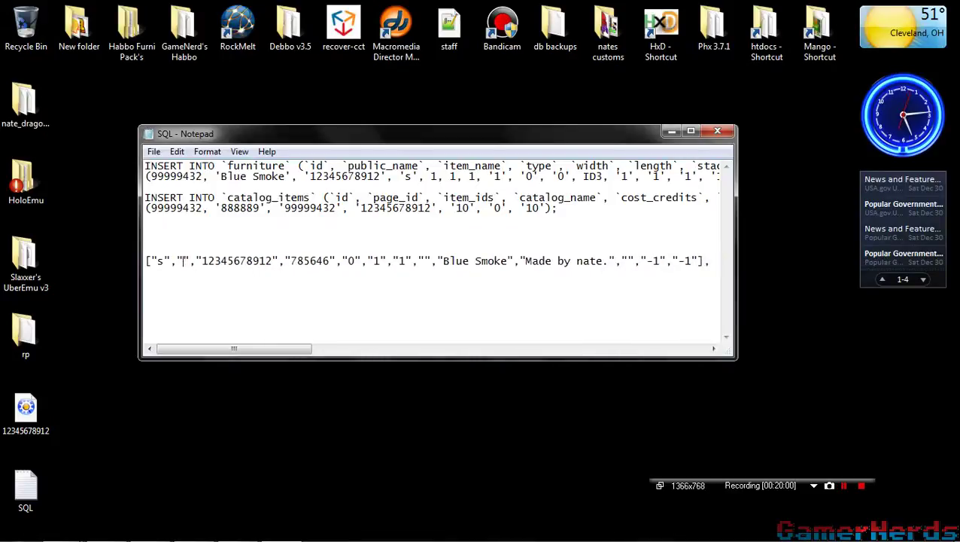
Enter 99999431 between the empty quotation marks after "s" in the bracketed line, based on the copied furniture id.
{"action": "key", "text": "ctrl+v"}
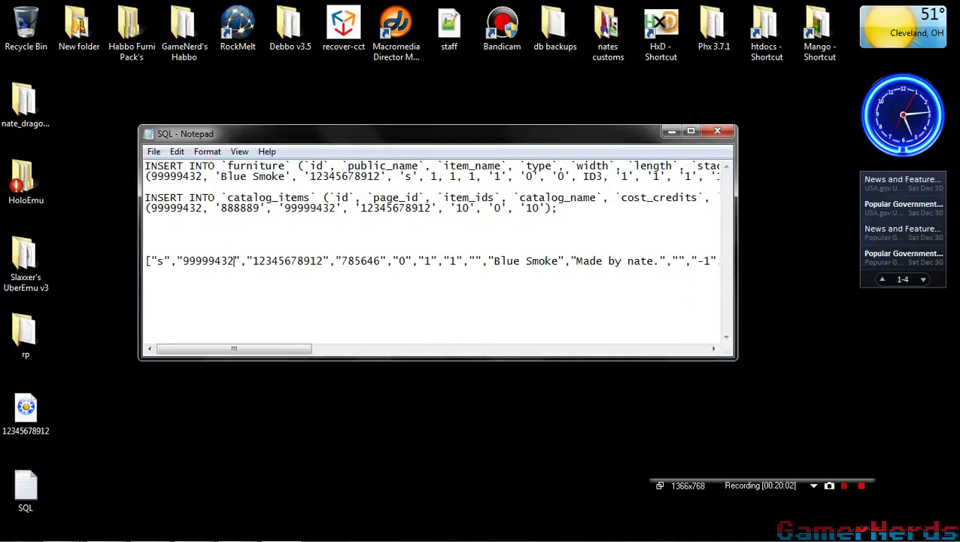
{"action": "key", "text": "BackSpace"}
{"action": "type", "text": "1"}
Copy 99999431 from the bracketed line and put it in place of the ID3 placeholder in the furniture line.
{"action": "key", "text": "shift+Left"}
{"action": "key", "text": "shift+Left"}
{"action": "key", "text": "shift+Left"}
{"action": "key", "text": "shift+Left"}
{"action": "key", "text": "shift+Left"}
{"action": "key", "text": "shift+Left"}
{"action": "key", "text": "shift+Left"}
{"action": "key", "text": "shift+Left"}
{"action": "key", "text": "shift+Left"}
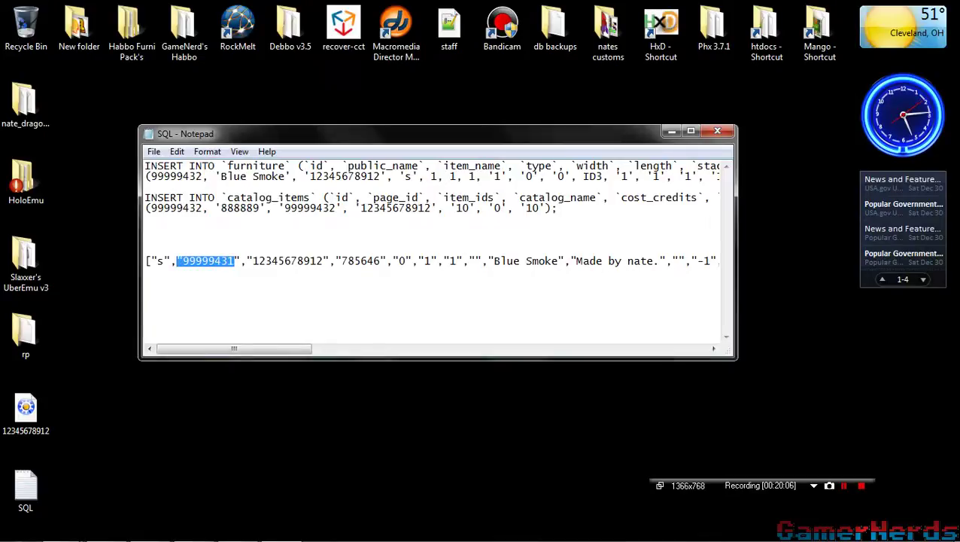
{"action": "key", "text": "shift+Right"}
{"action": "key", "text": "ctrl+c"}
{"action": "left_click_drag", "start_coordinate": [603, 177], "coordinate": [583, 177]}
{"action": "key", "text": "ctrl+v"}
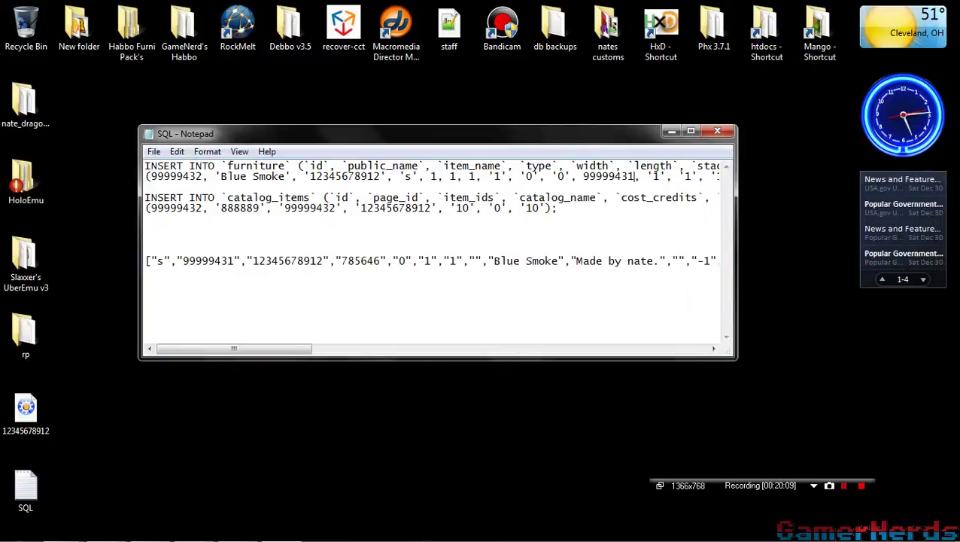
Save the edited SQL document and close it.
{"action": "left_click", "coordinate": [177, 151]}
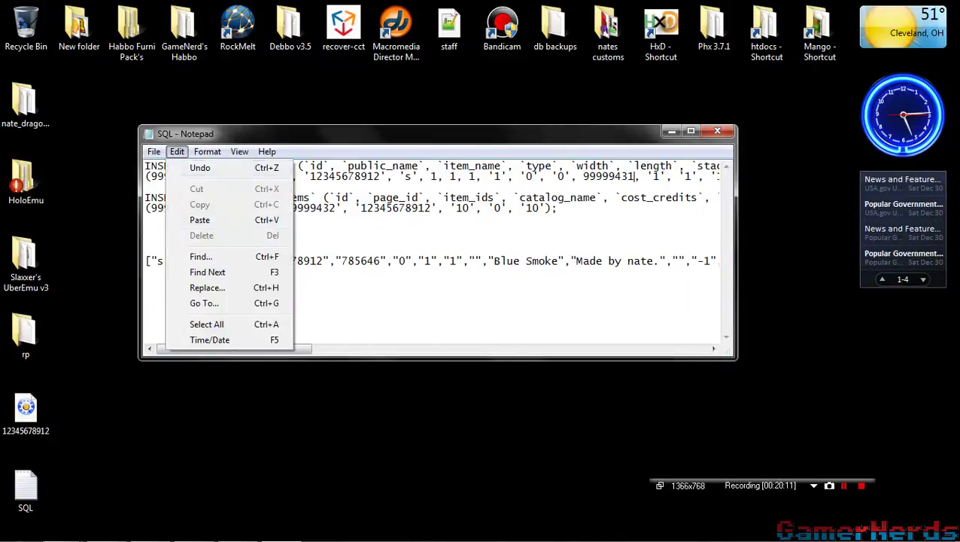
{"action": "mouse_move", "coordinate": [154, 151]}
{"action": "left_click", "coordinate": [171, 196]}
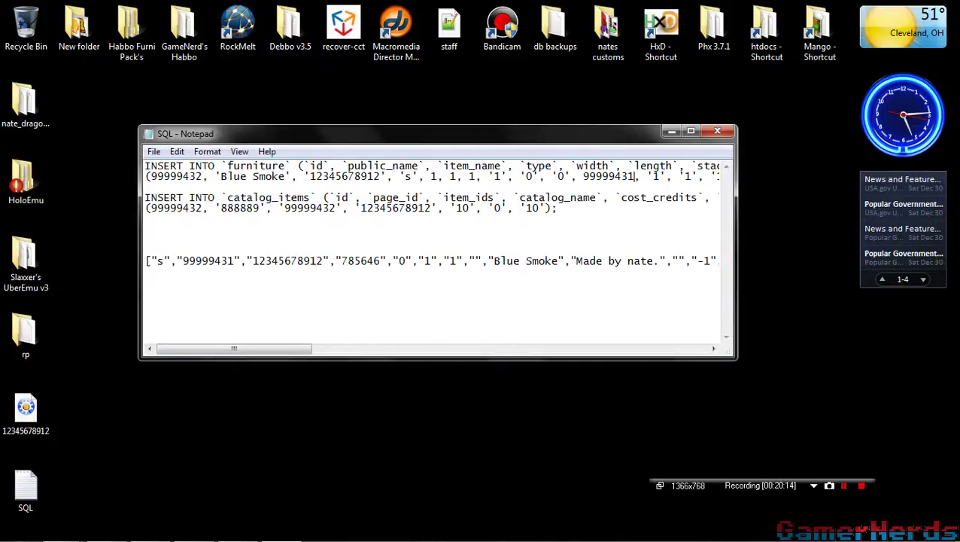
{"action": "left_click", "coordinate": [717, 131]}
{"action": "left_click_drag", "start_coordinate": [63, 385], "coordinate": [2, 514]}
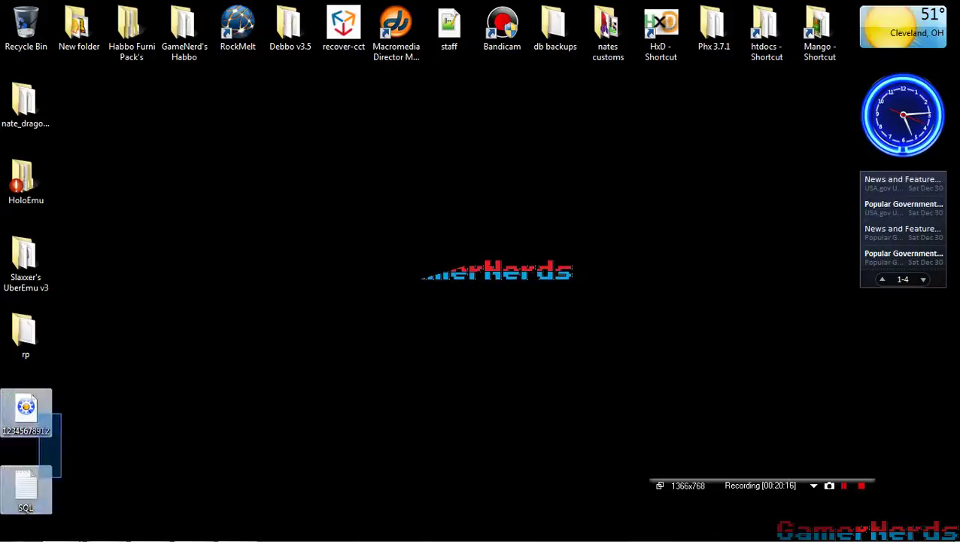
{"action": "left_click_drag", "start_coordinate": [25, 413], "coordinate": [290, 182]}
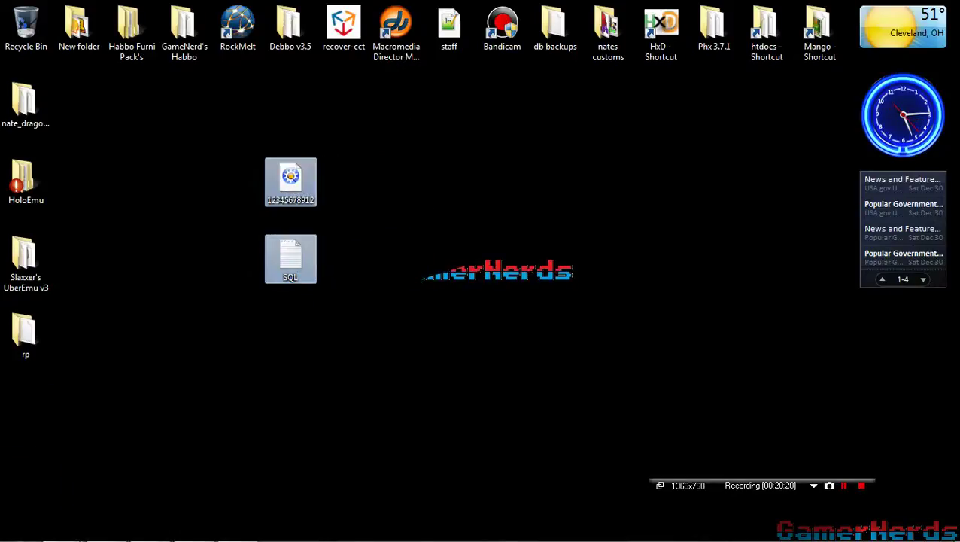